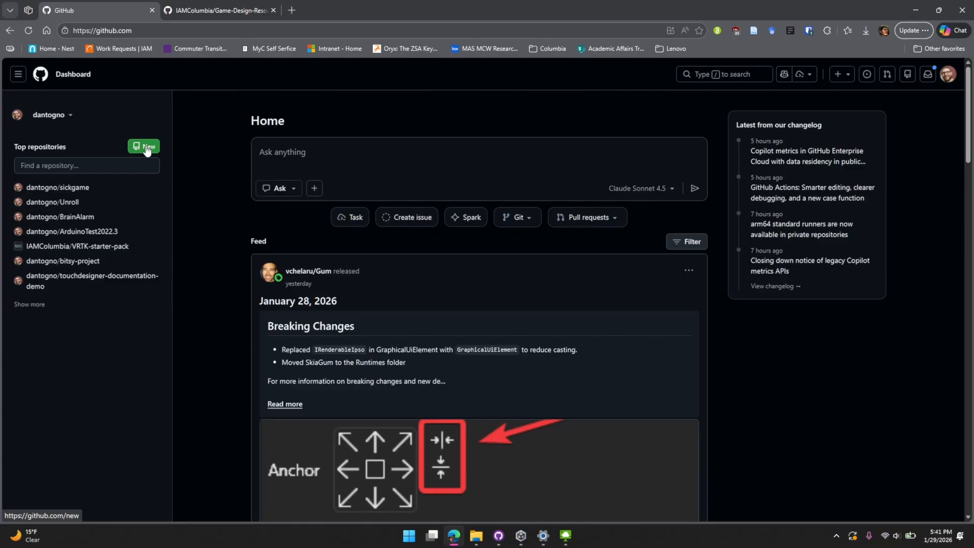
Start a new GitHub repository and set its owner to IAMColumbia.
left_click_drag(147, 151, 159, 399)
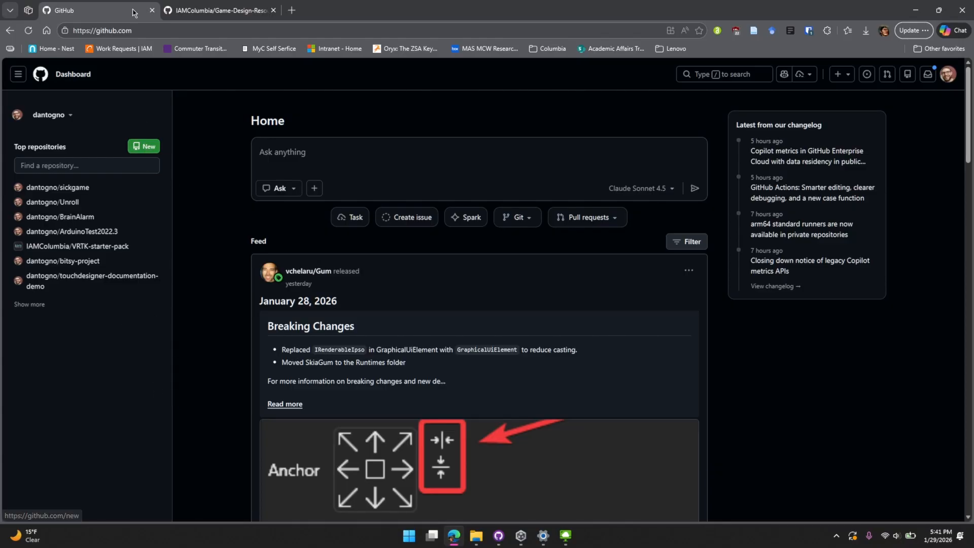
left_click(149, 151)
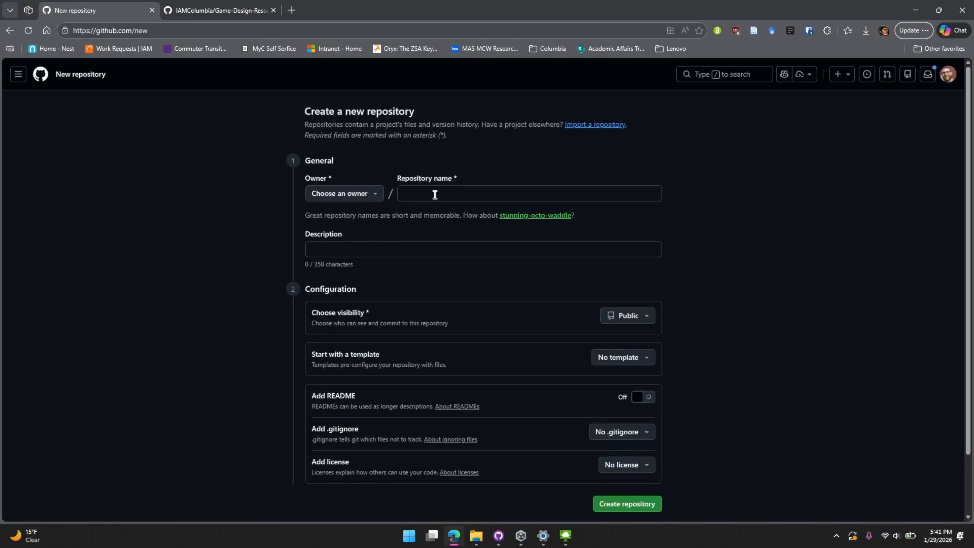
left_click(340, 193)
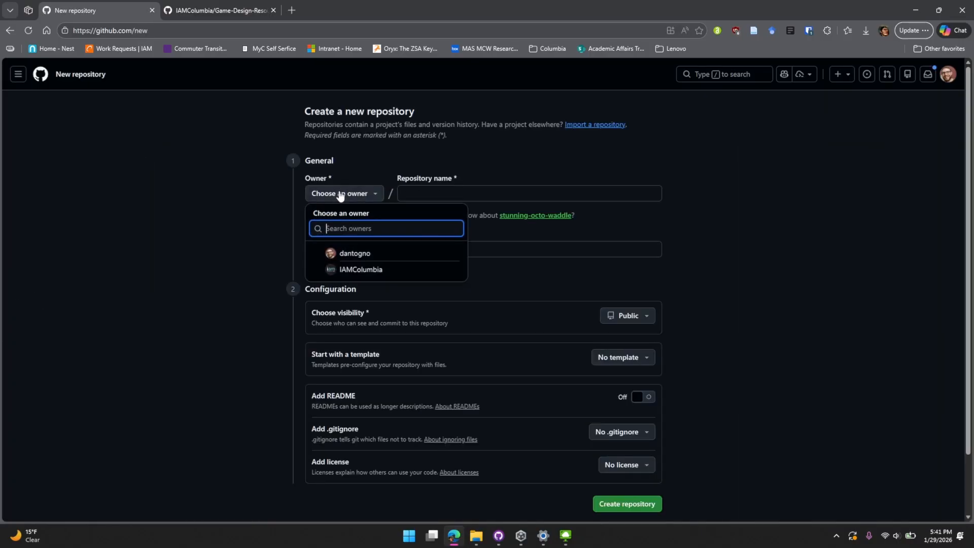
left_click(366, 269)
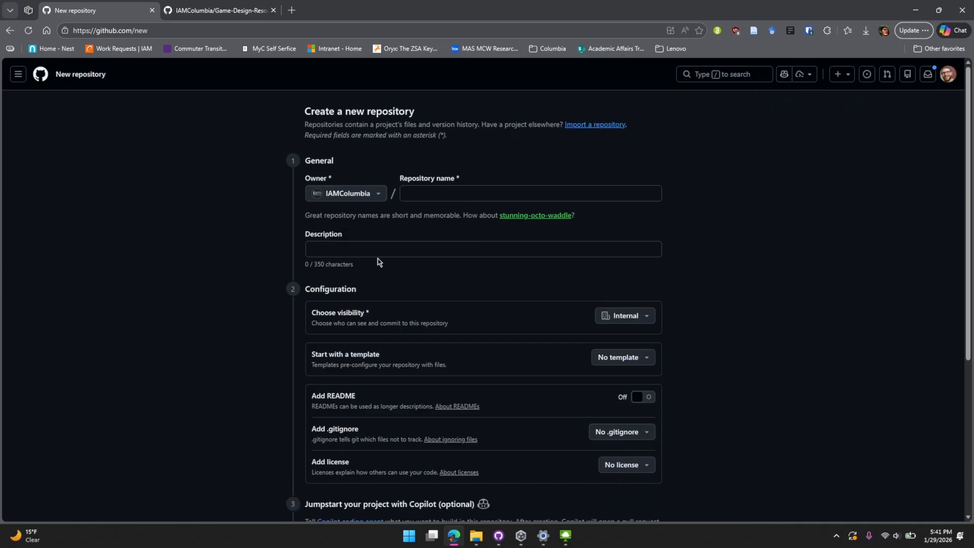
Name the repository david-test-1 and enter the description "Demo of creating Unity project on GitHub".
left_click(442, 194)
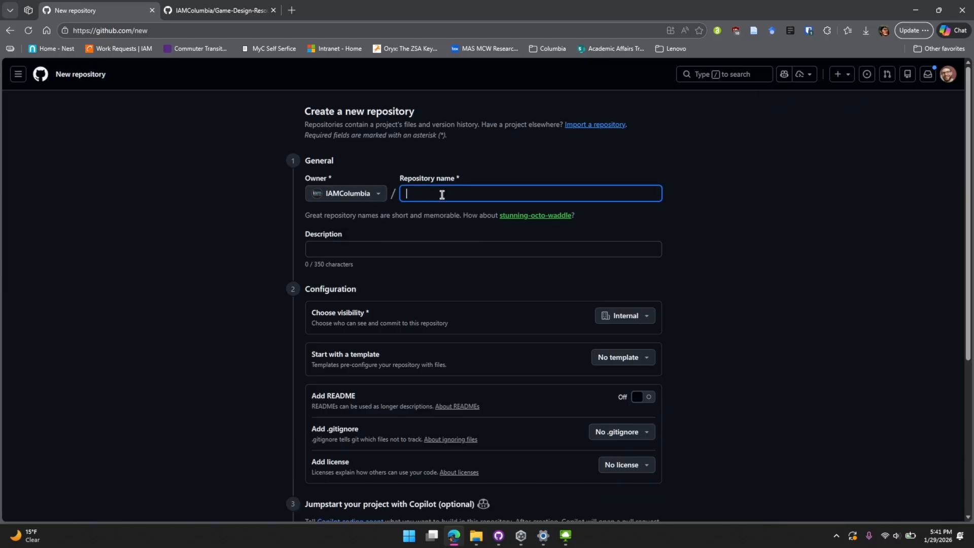
type("david-test-1")
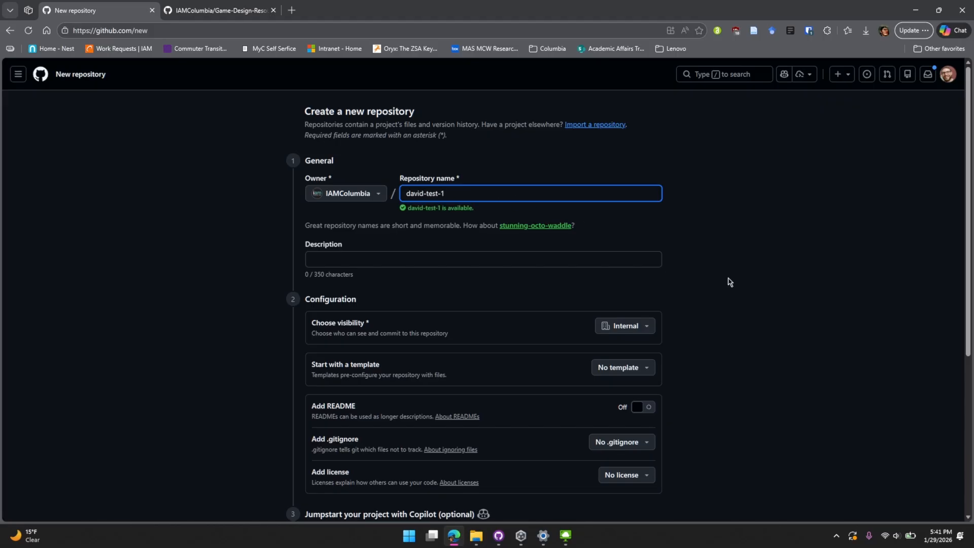
left_click(378, 262)
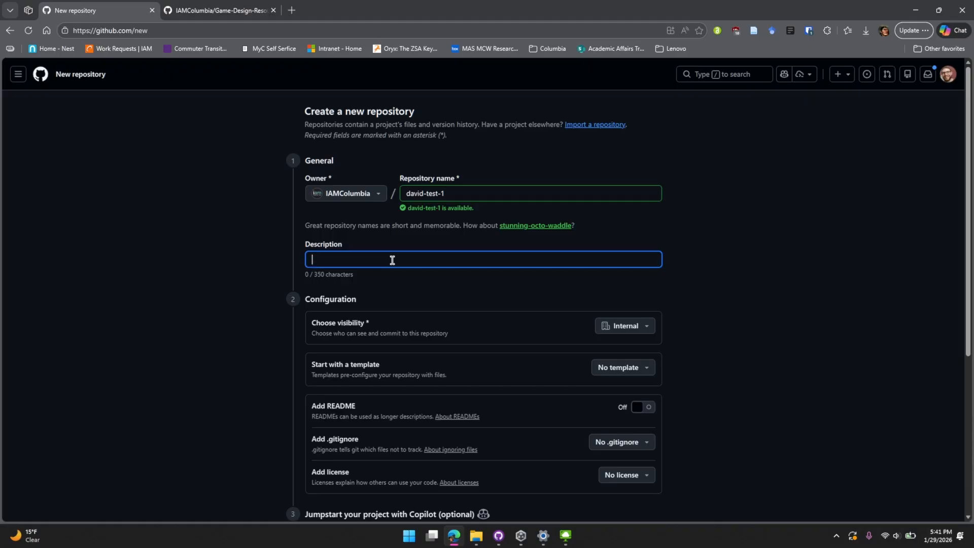
type("Demo of creating Unity project on GitHub")
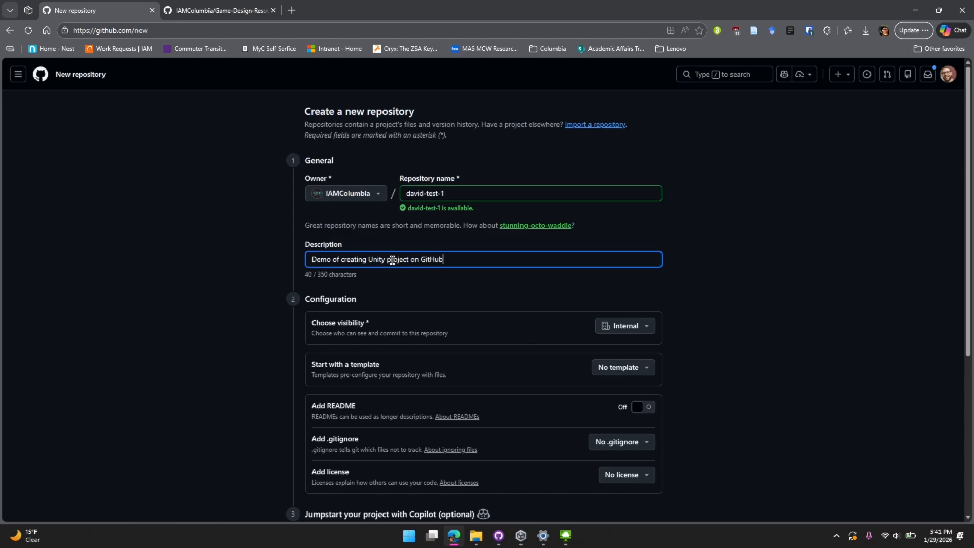
Examine the visibility options offered for the new repository.
scroll(272, 353, "down", 1)
left_click(616, 282)
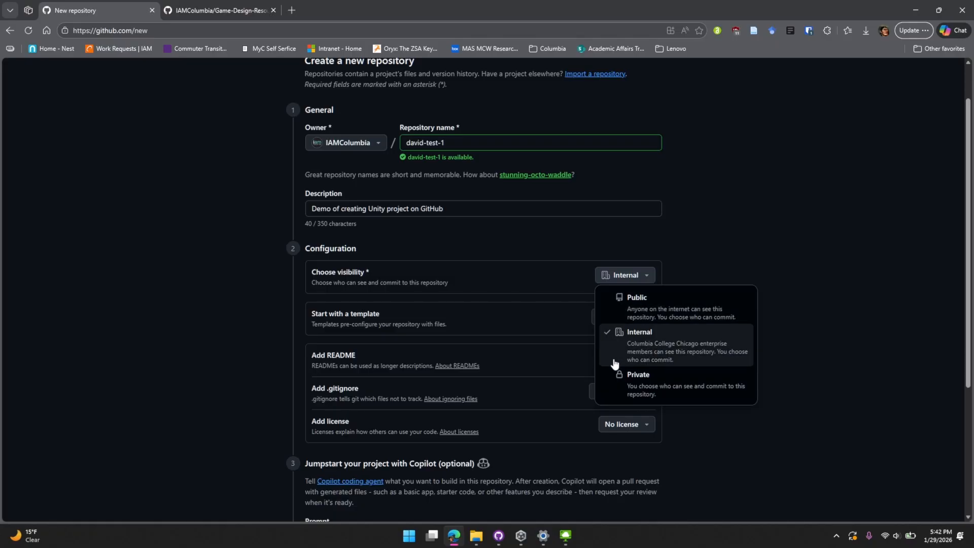
left_click(865, 326)
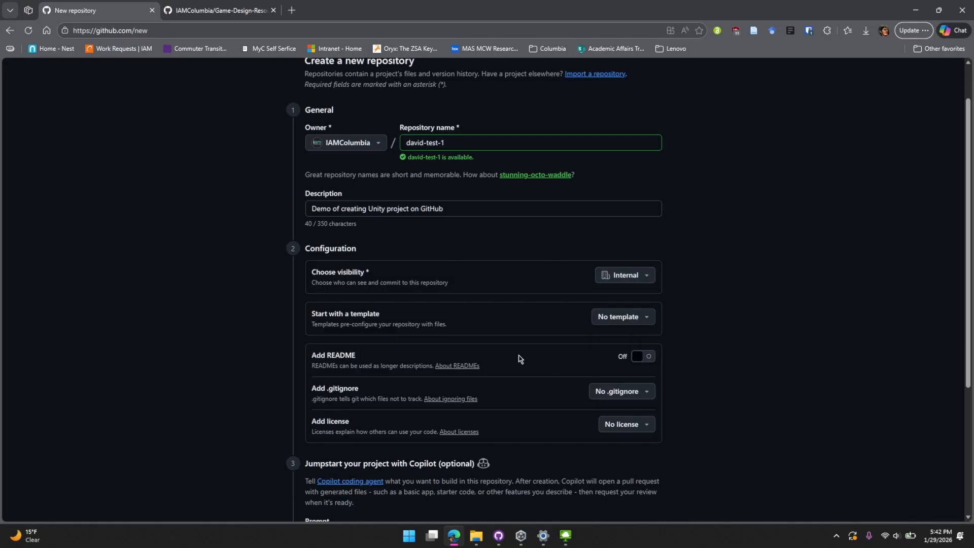
Include a README in the new repository and choose the Unity .gitignore template.
scroll(507, 345, "down", 1)
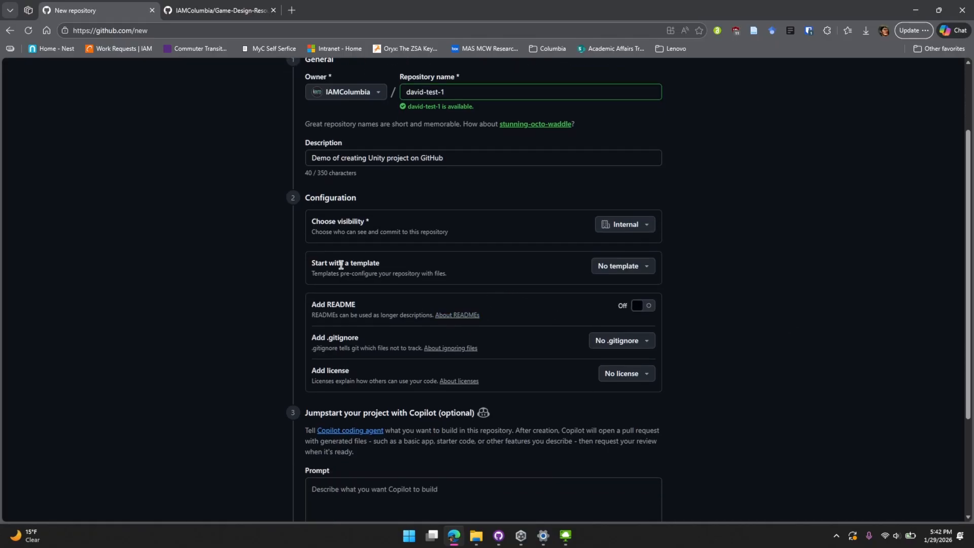
scroll(457, 285, "down", 1)
left_click(637, 255)
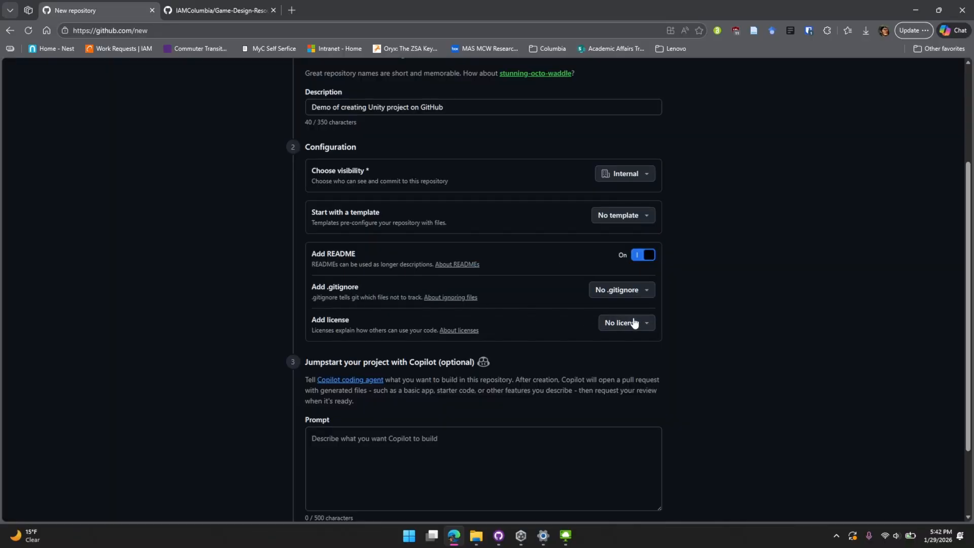
left_click(640, 291)
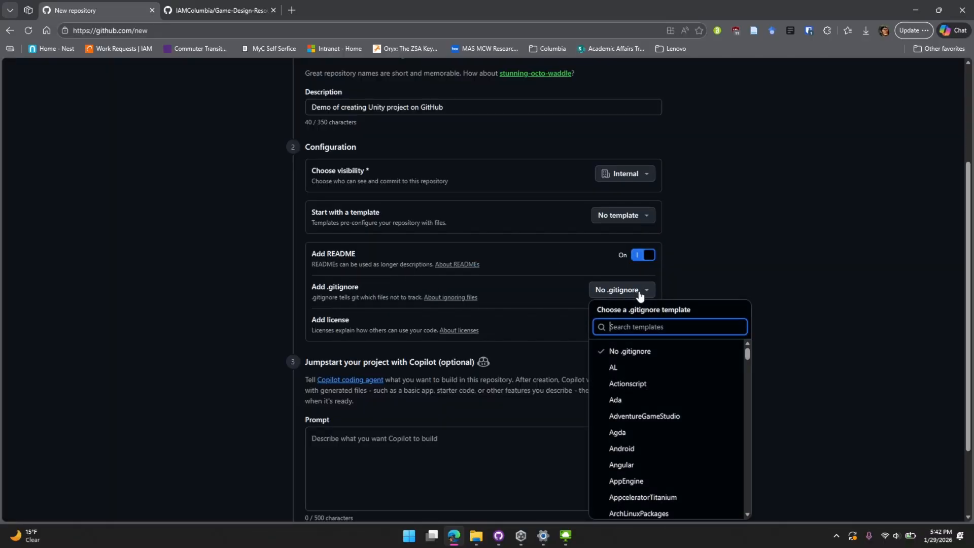
type("unity")
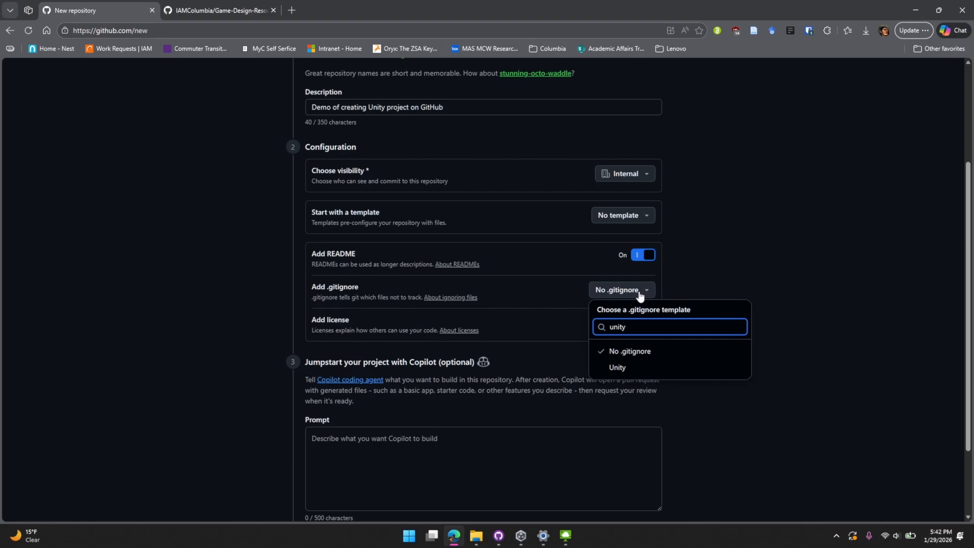
left_click(622, 367)
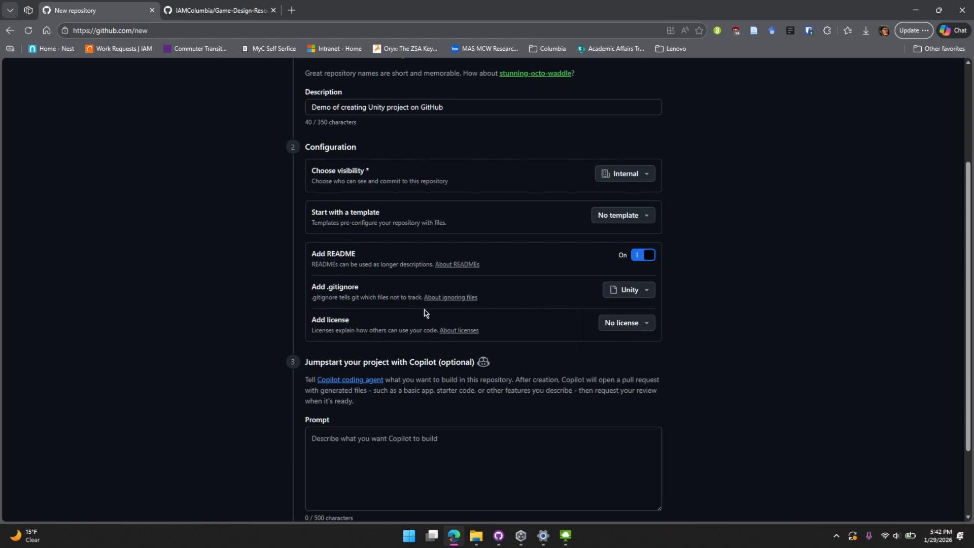
Create the repository with the configured settings, leaving the Copilot prompt empty.
scroll(495, 290, "down", 1)
scroll(546, 261, "down", 1)
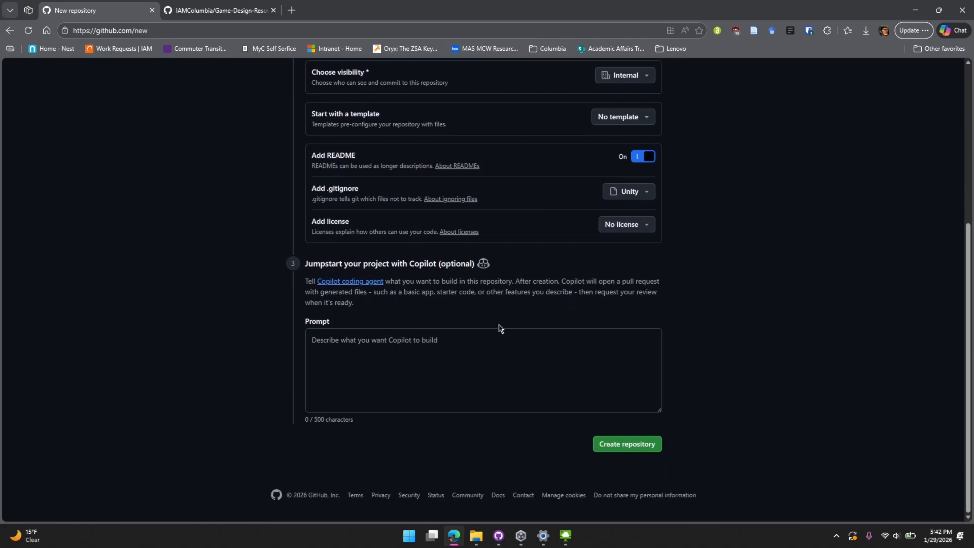
left_click(634, 450)
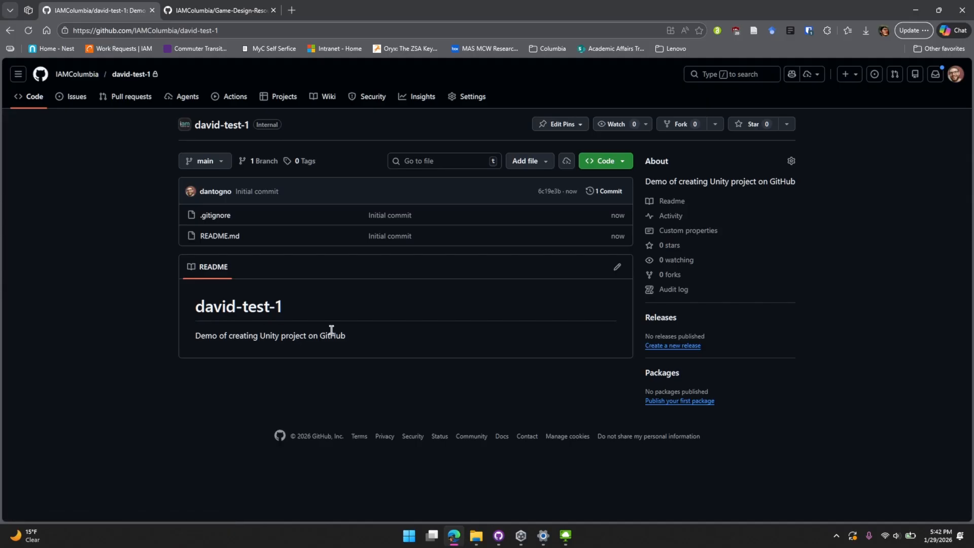
Copy the HTTPS clone URL of the david-test-1 repository.
left_click(623, 164)
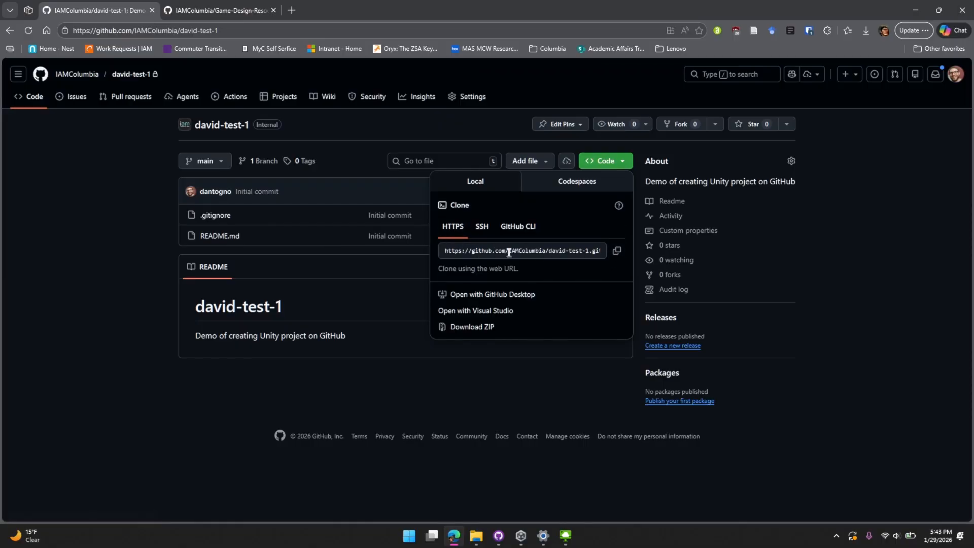
left_click(618, 252)
left_click(578, 253)
double_click(587, 252)
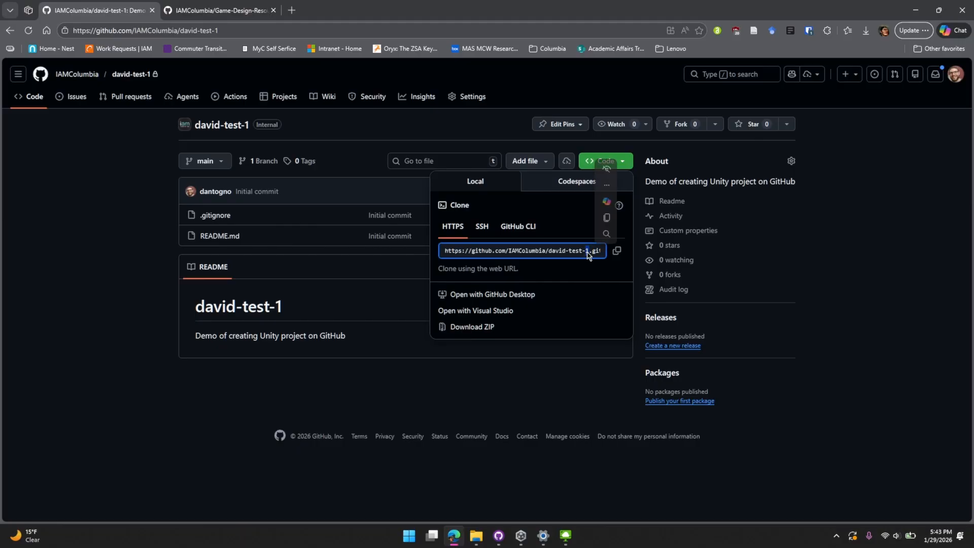
double_click(592, 252)
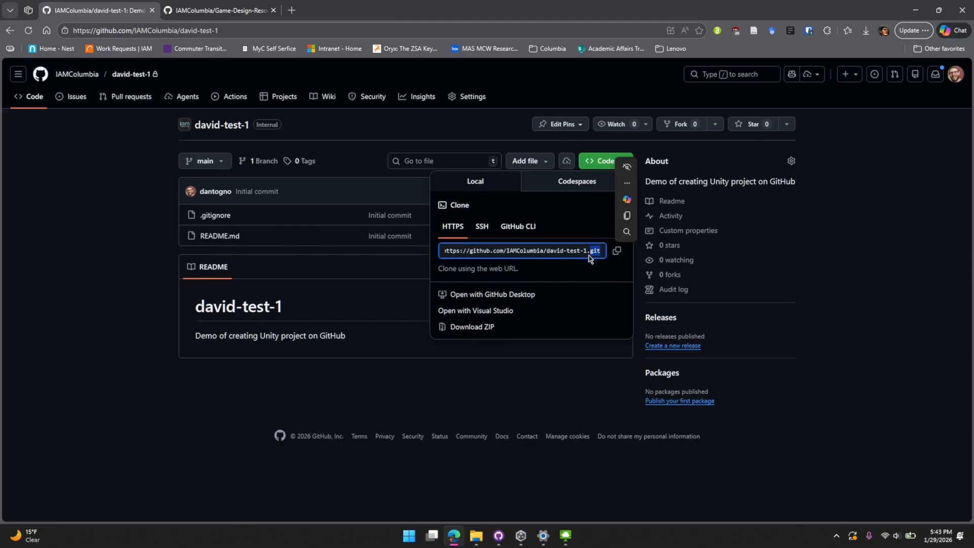
left_click(618, 252)
Switch to GitHub Desktop and start cloning a repository by URL, using the copied david-test-1 address.
left_click(499, 536)
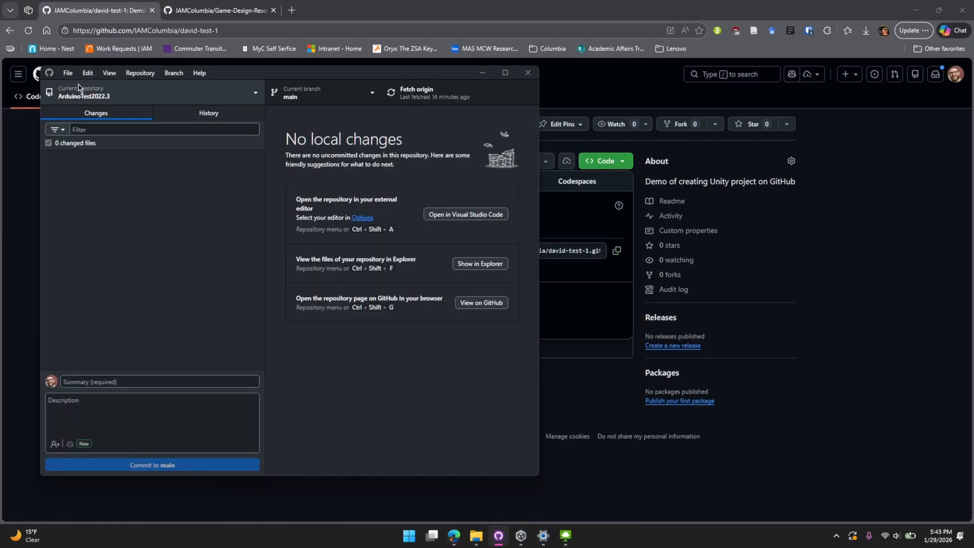
left_click(68, 73)
left_click(94, 124)
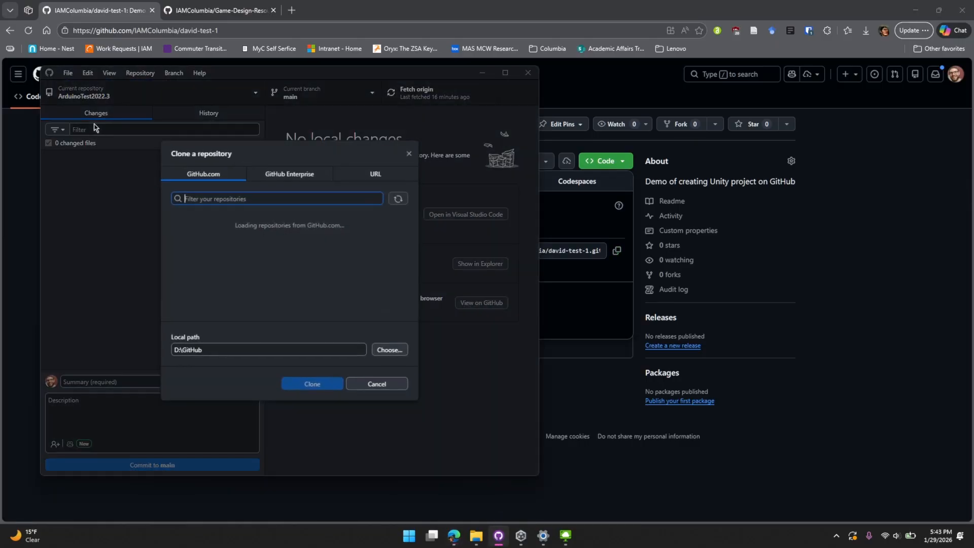
left_click(389, 178)
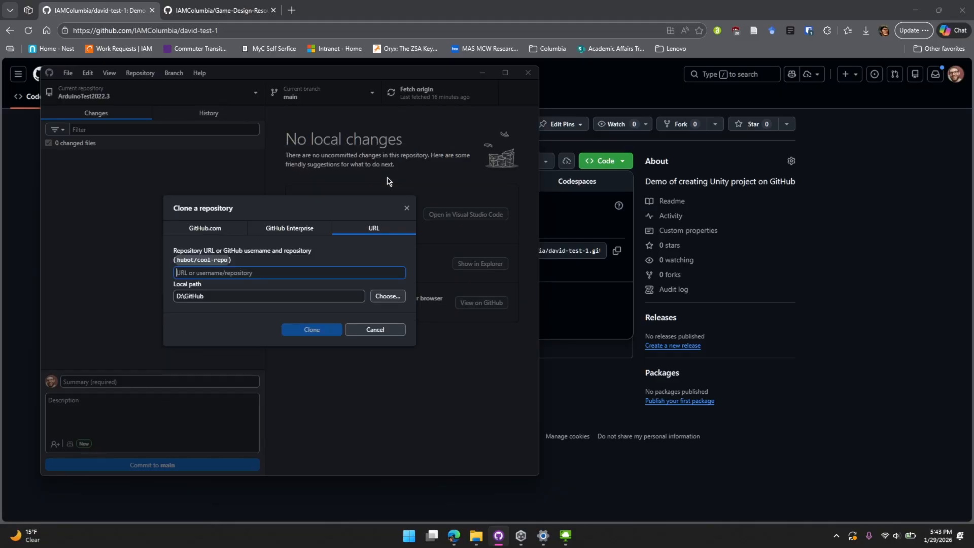
key("ctrl+v")
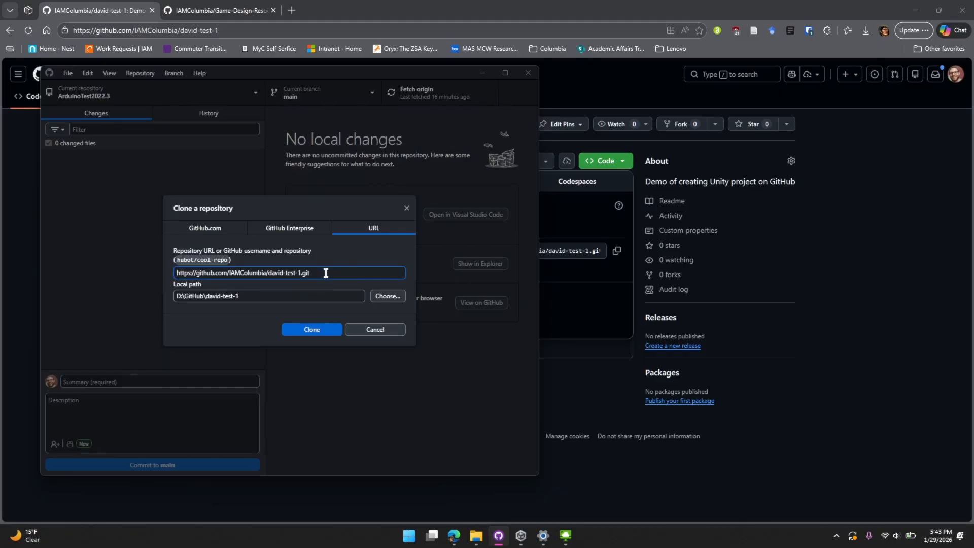
left_click_drag(252, 297, 174, 296)
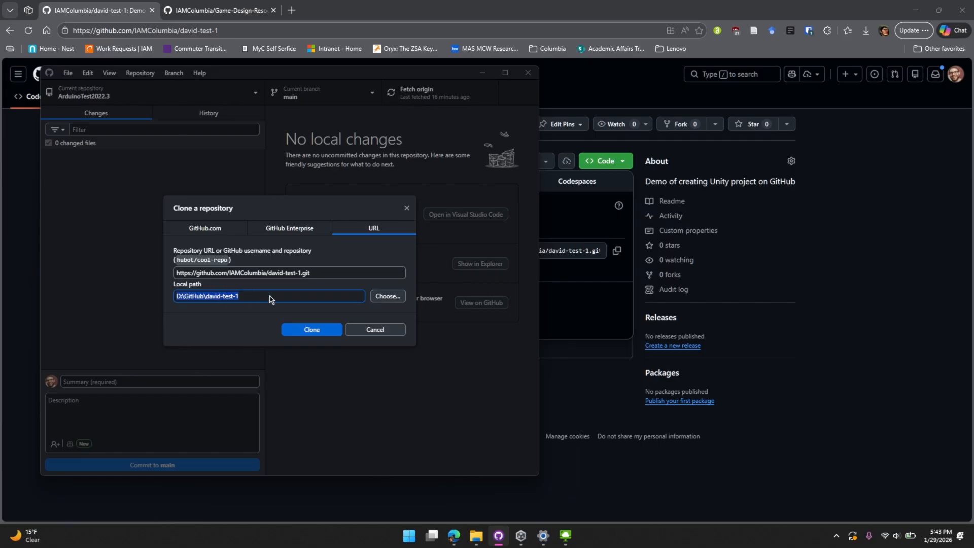
left_click(567, 12)
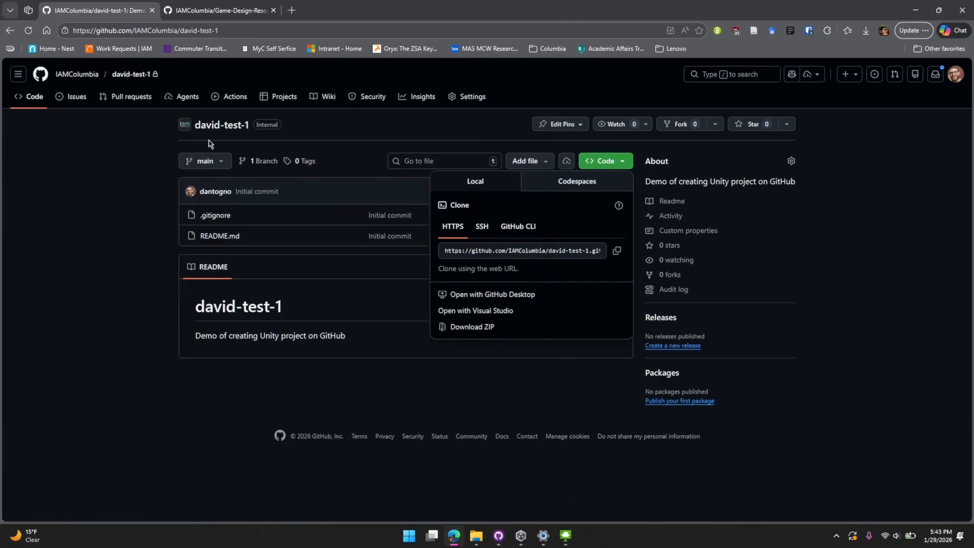
key("alt+Tab")
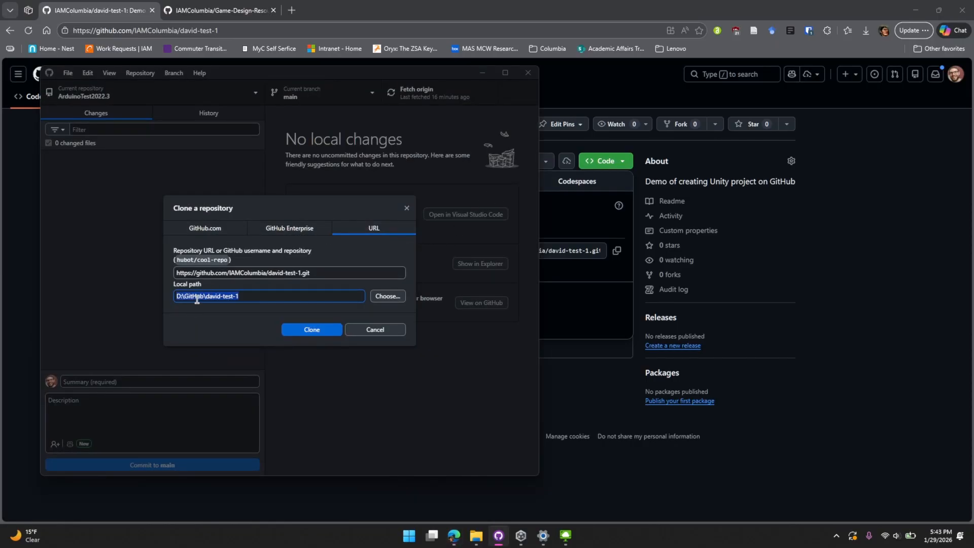
left_click(387, 297)
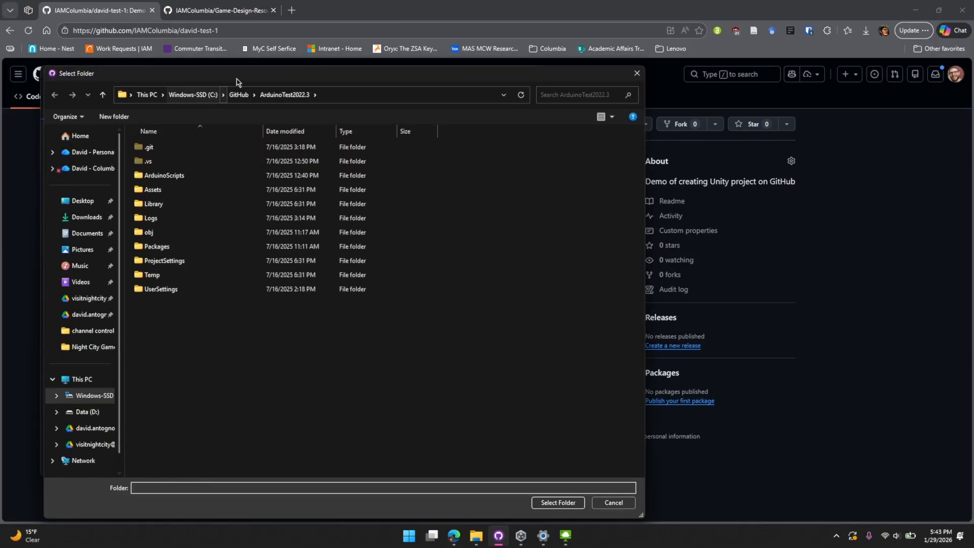
left_click(253, 97)
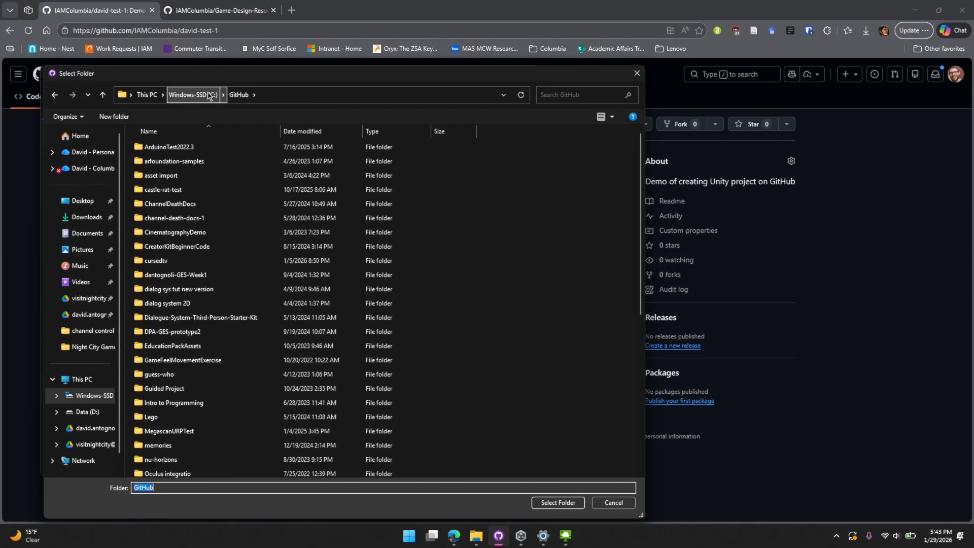
left_click(613, 502)
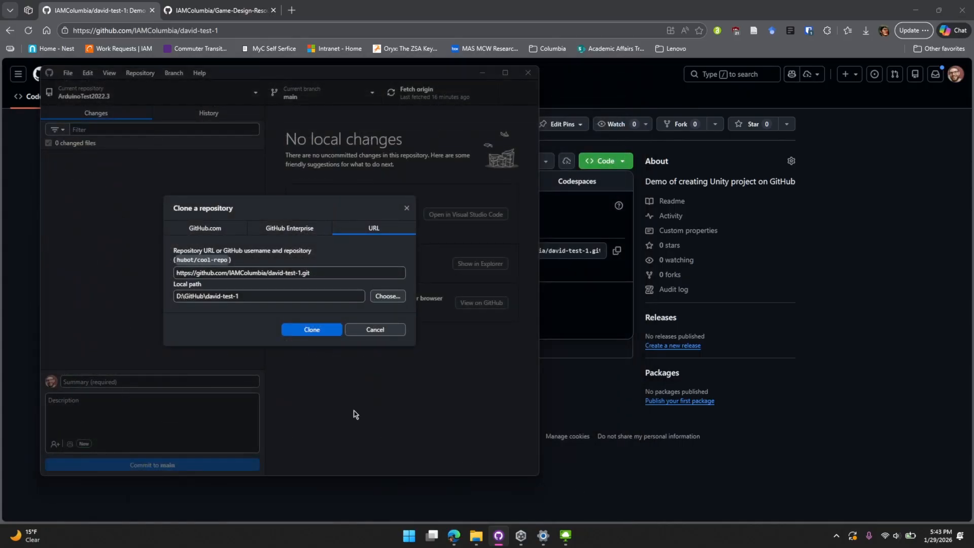
Clone the repository to the local path D:\GitHub\david-test-1.
left_click_drag(181, 296, 252, 296)
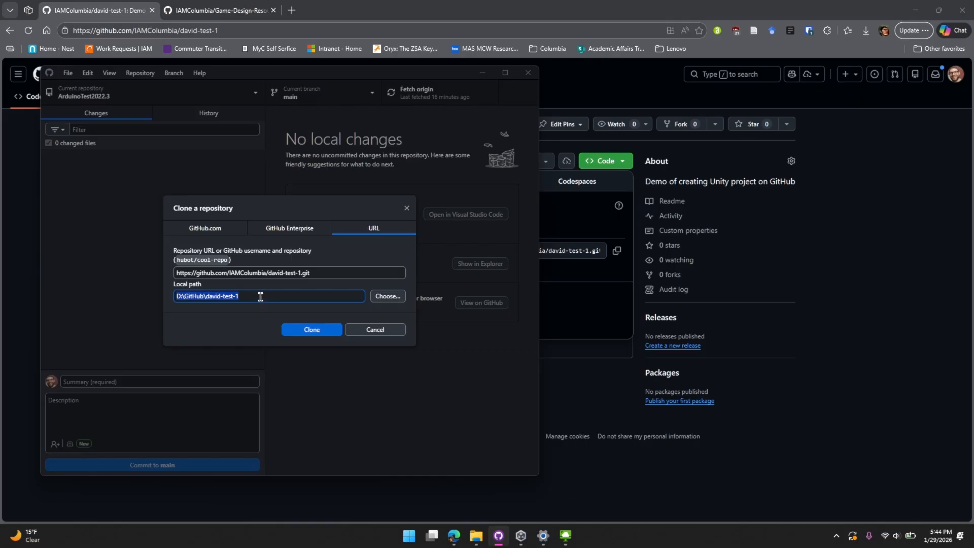
left_click(256, 299)
left_click(324, 335)
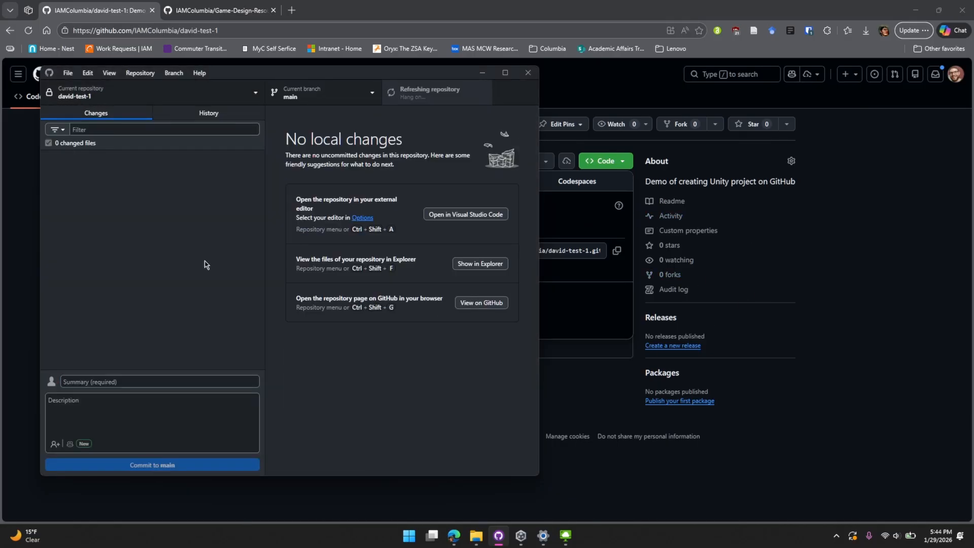
Show the cloned david-test-1 repository's folder in File Explorer and reposition its window.
left_click(149, 75)
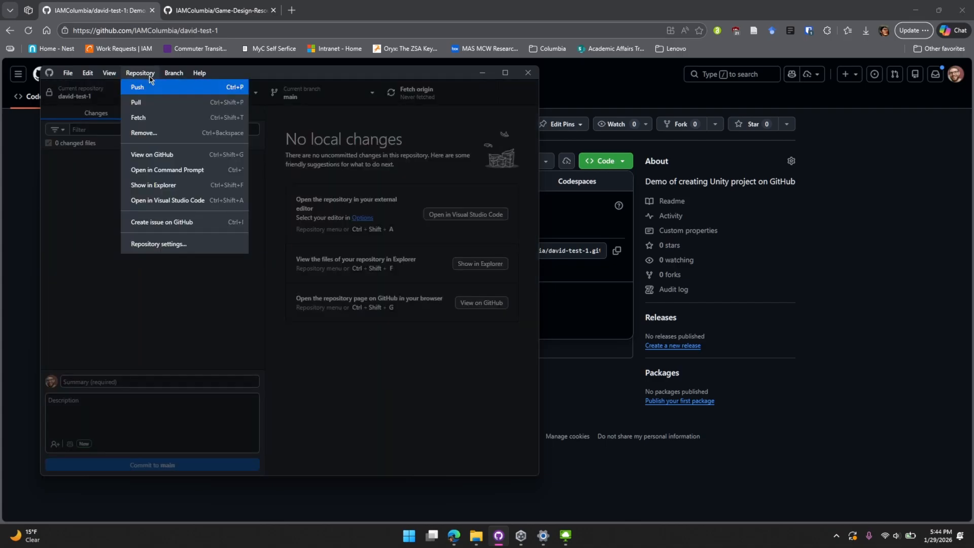
left_click(163, 186)
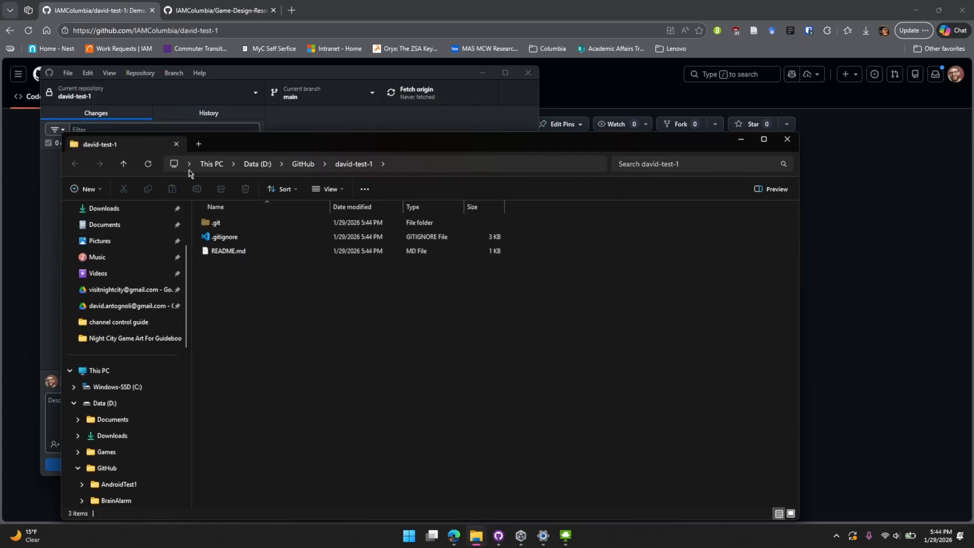
left_click_drag(607, 144, 665, 101)
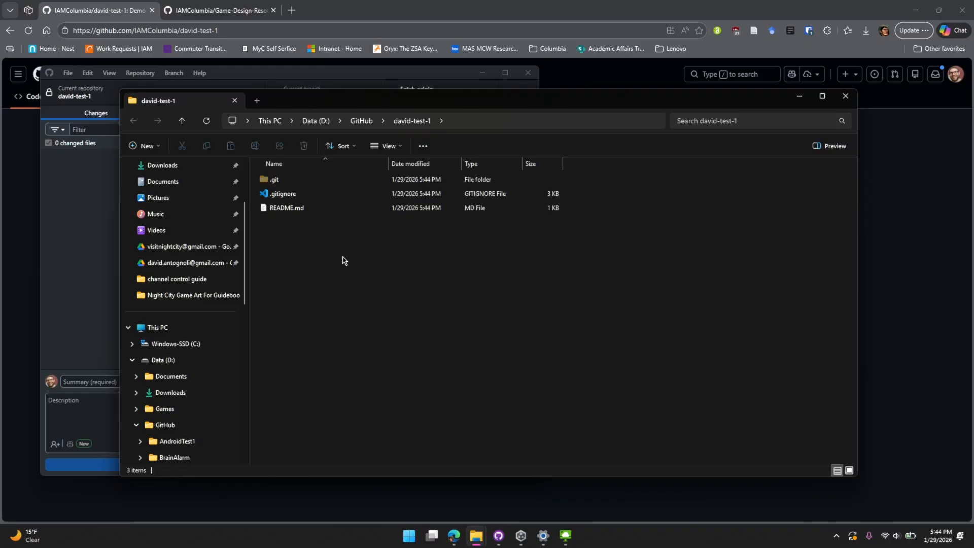
Compare the .gitignore and README.md files in the cloned folder with those on the repository's GitHub page.
left_click(284, 194)
left_click(287, 208)
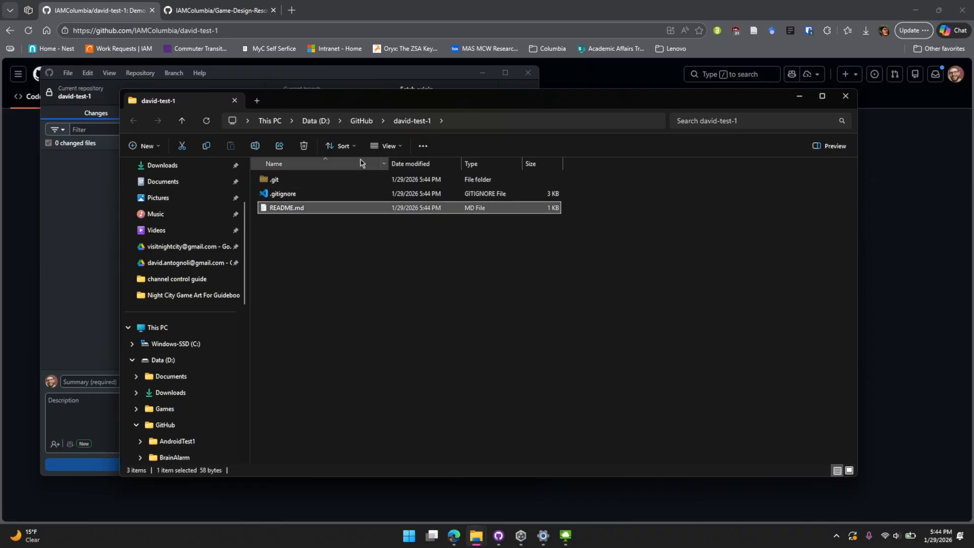
left_click(476, 21)
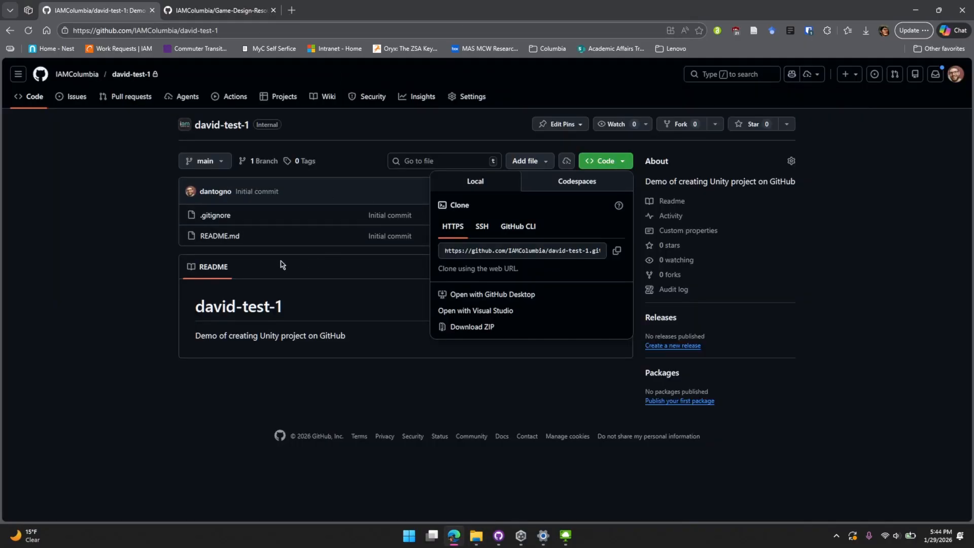
left_click(263, 358)
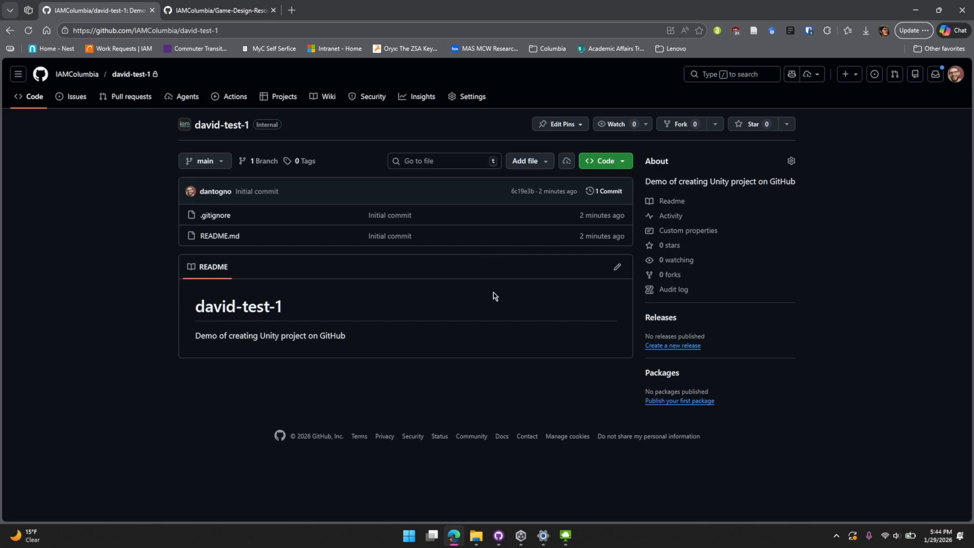
Switch to Unity Hub, reposition its window and start a new project.
mouse_move(573, 537)
left_click(521, 536)
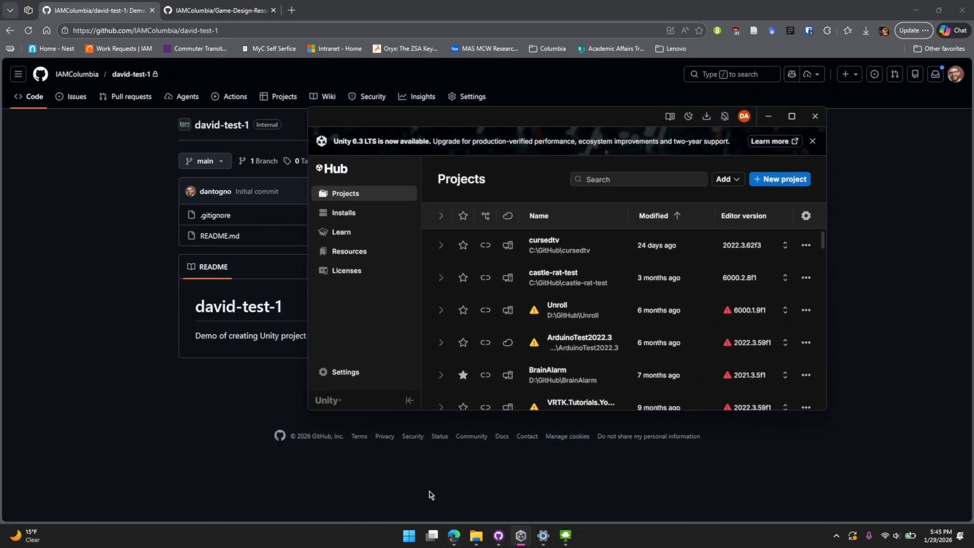
left_click_drag(431, 120, 397, 127)
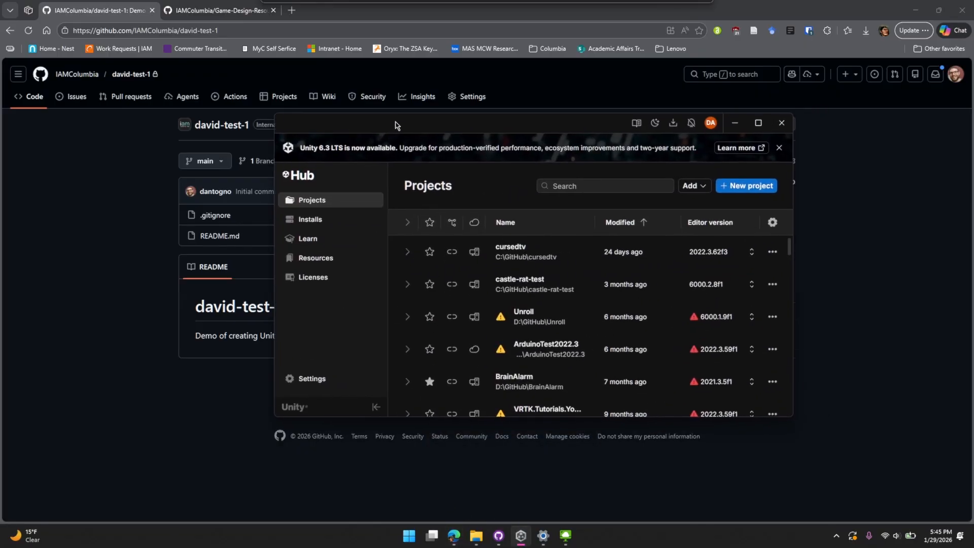
left_click(744, 188)
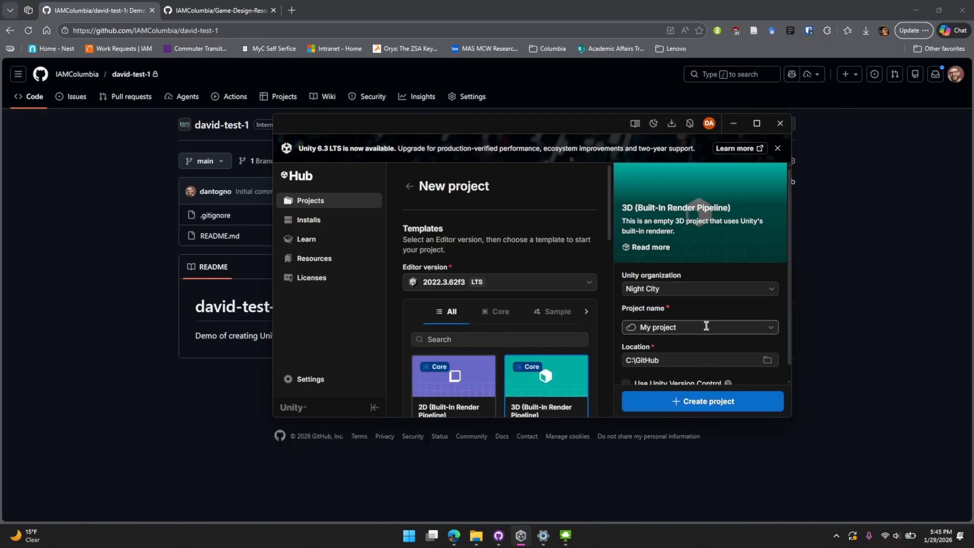
Set the new project to be created as a local project instead of a cloud-connected one.
scroll(693, 332, "down", 1)
scroll(692, 332, "down", 1)
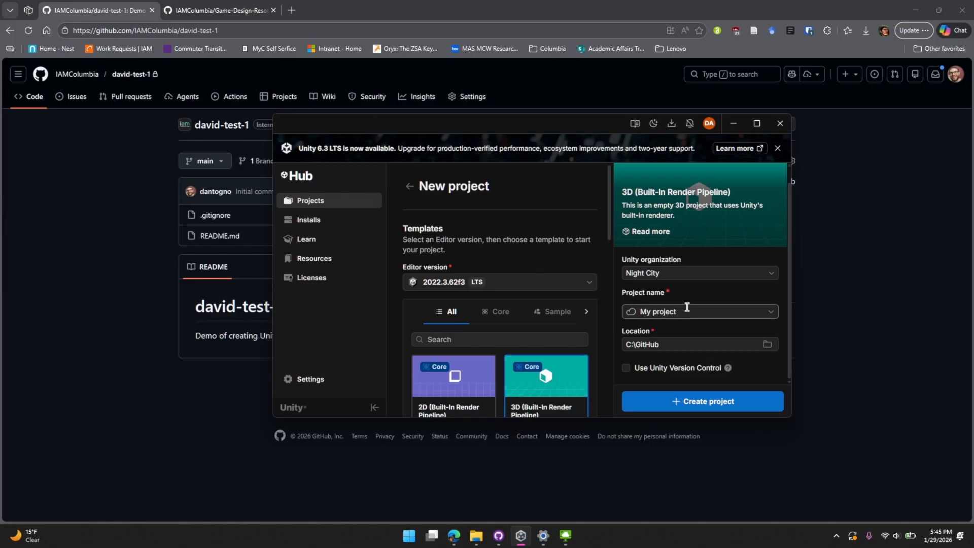
left_click(771, 312)
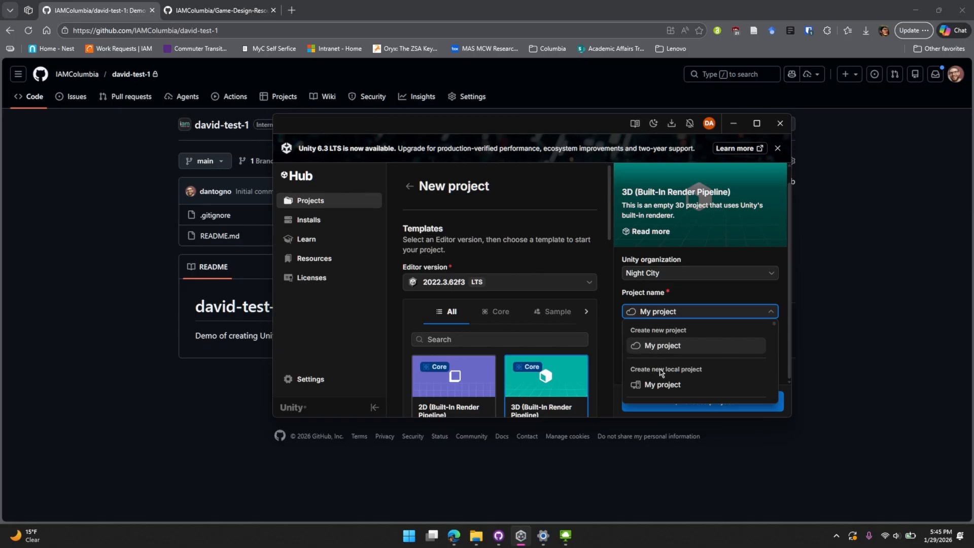
left_click(663, 386)
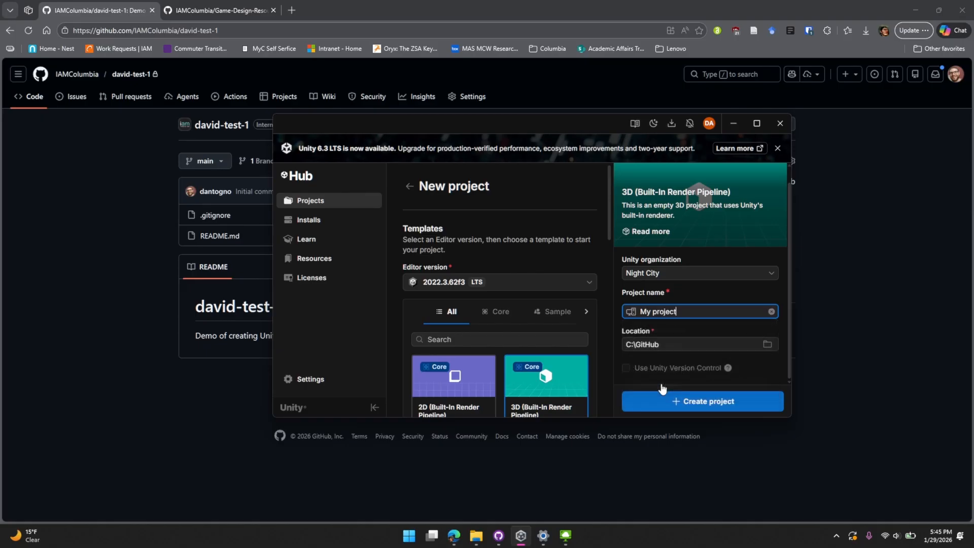
Set the new project's location to the root of the Data drive, D:\.
left_click(671, 345)
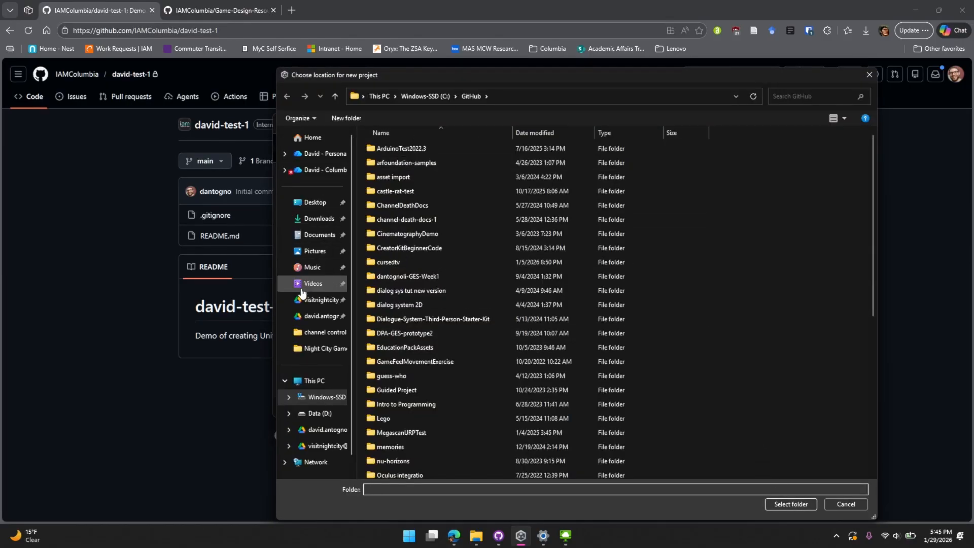
left_click(327, 415)
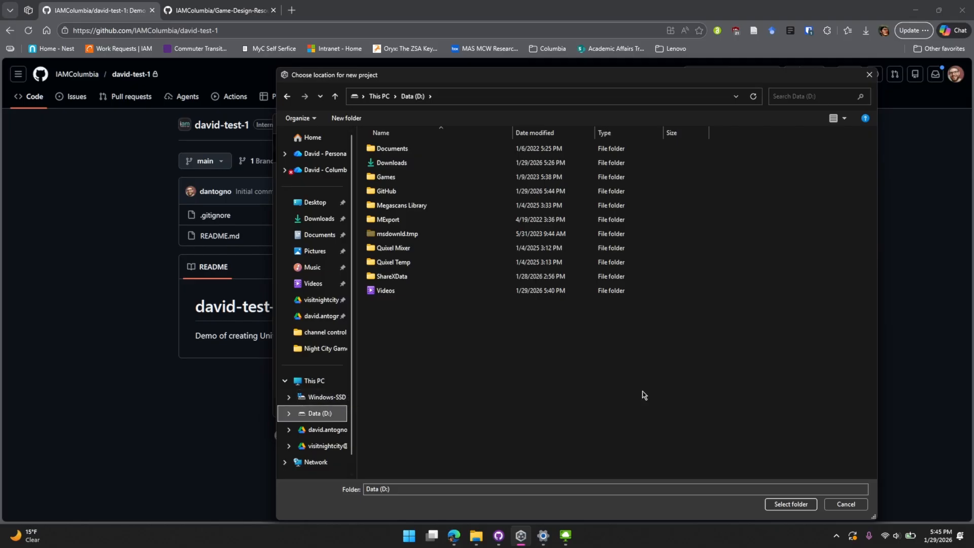
left_click(793, 505)
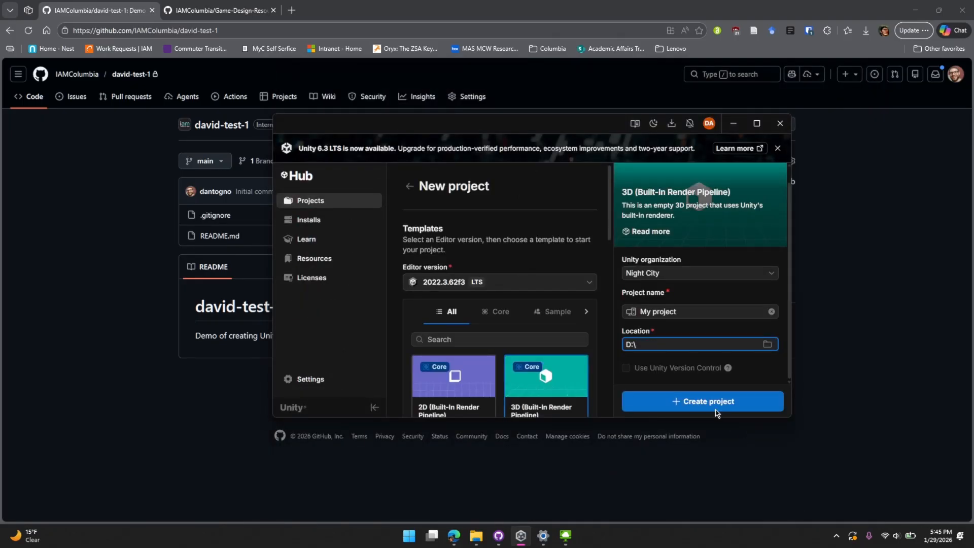
Name the new project GitUnityTest.
left_click(682, 313)
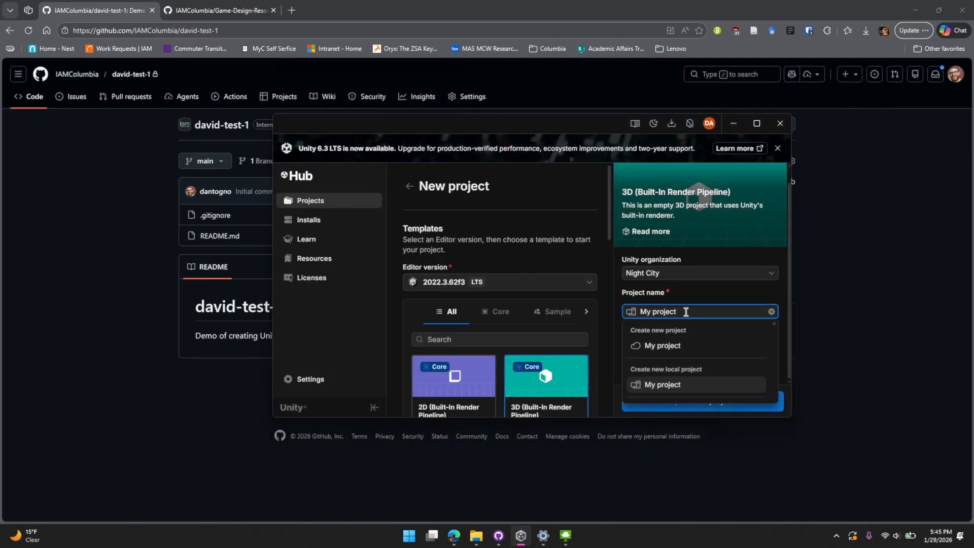
left_click(696, 302)
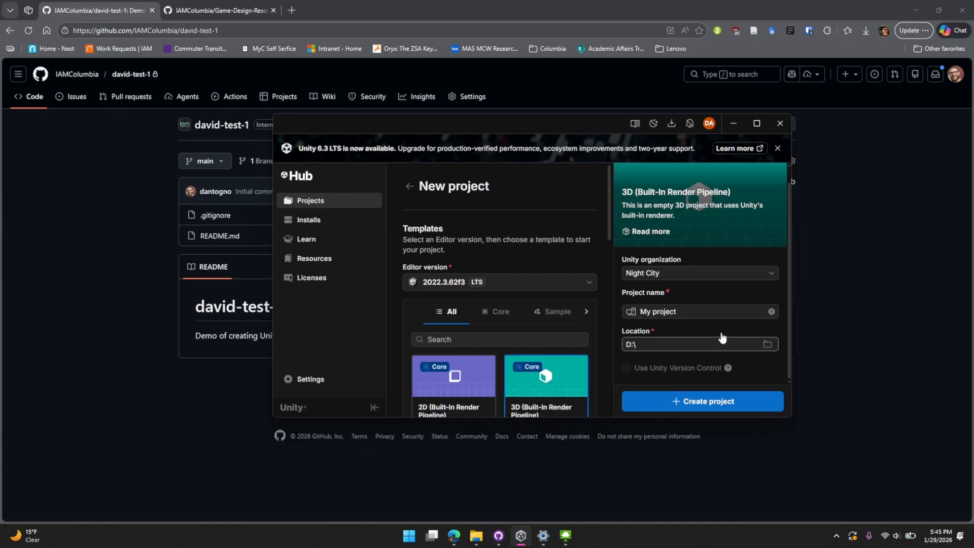
left_click(692, 312)
key("ctrl+a")
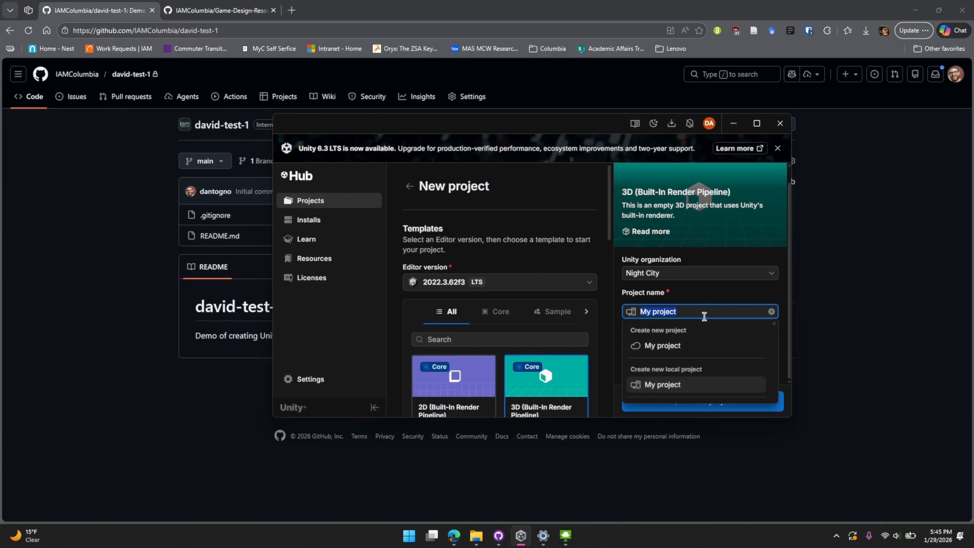
type("GitUnityTest")
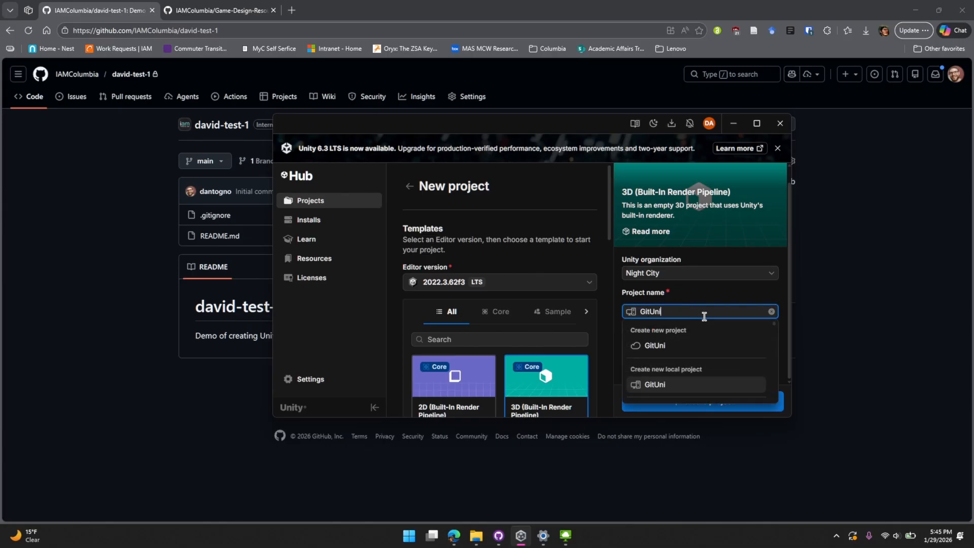
left_click(715, 299)
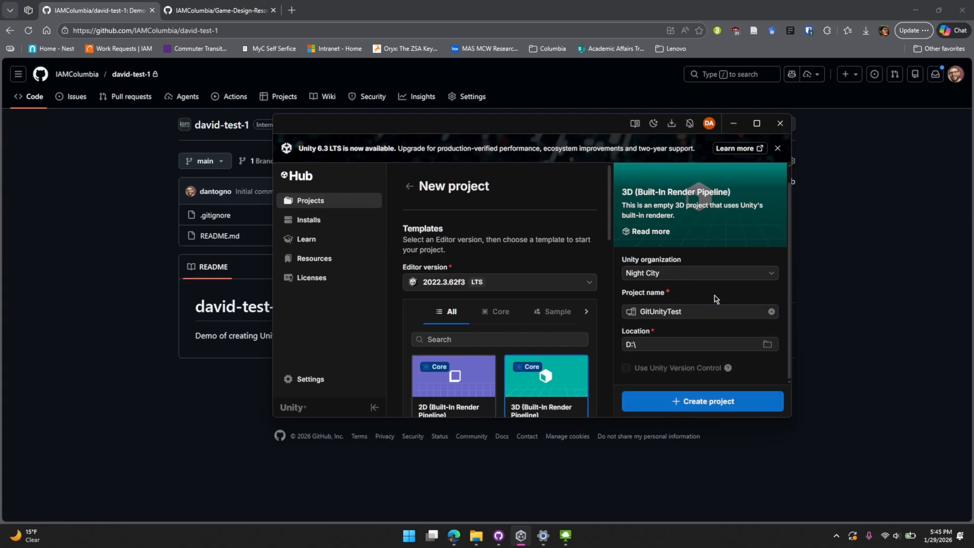
Set the new project's editor version to 6000.2.8f1.
mouse_move(623, 374)
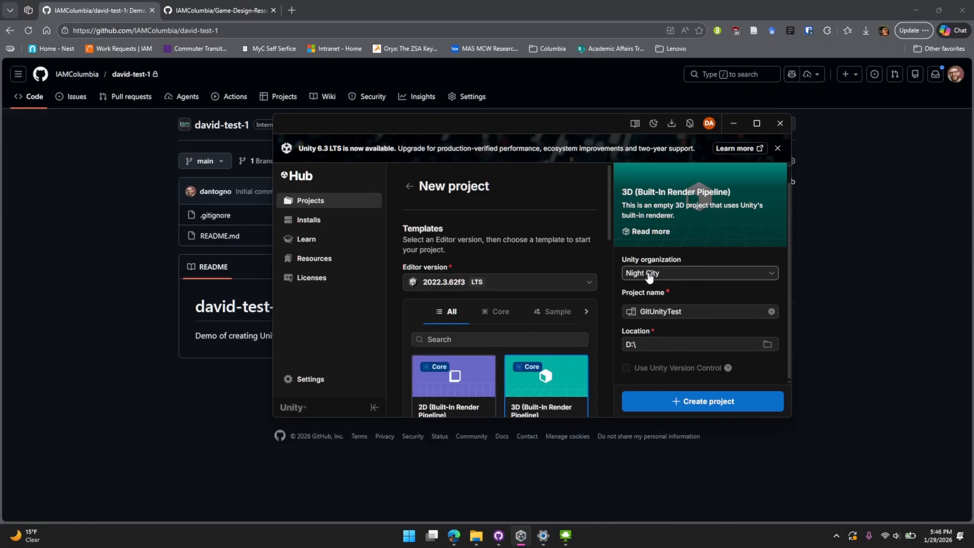
scroll(447, 239, "down", 2)
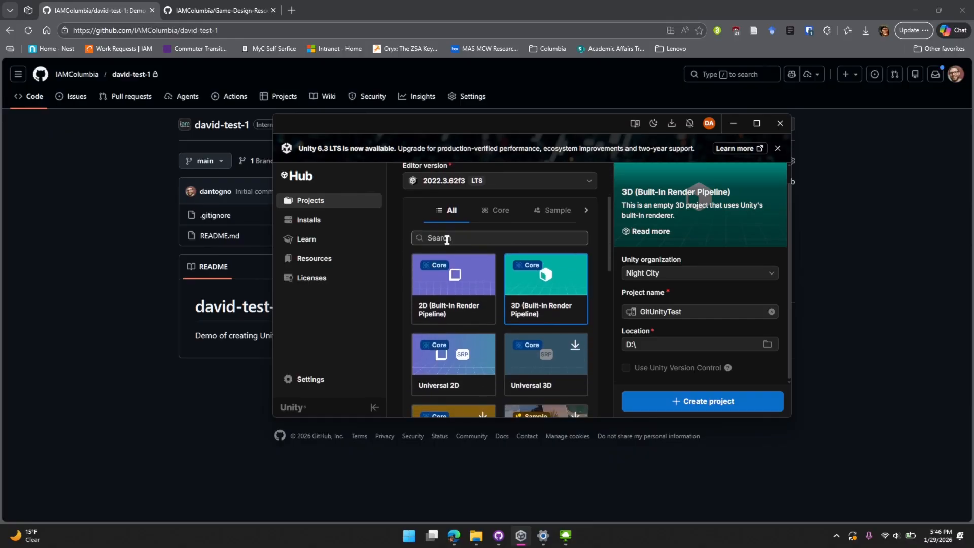
scroll(447, 240, "up", 1)
left_click(456, 232)
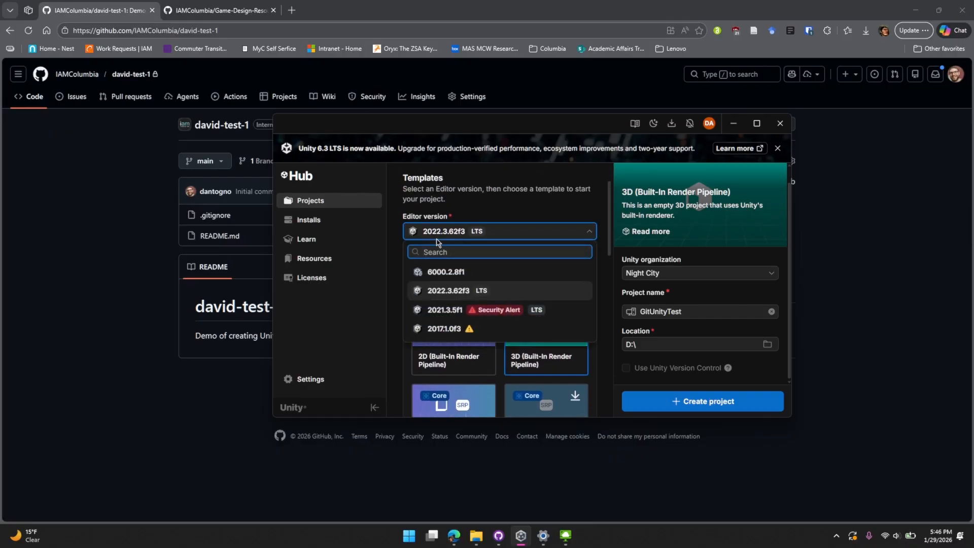
left_click(445, 272)
Examine the project templates available for the chosen editor version, first the full list and then only the Core ones.
scroll(485, 266, "down", 1)
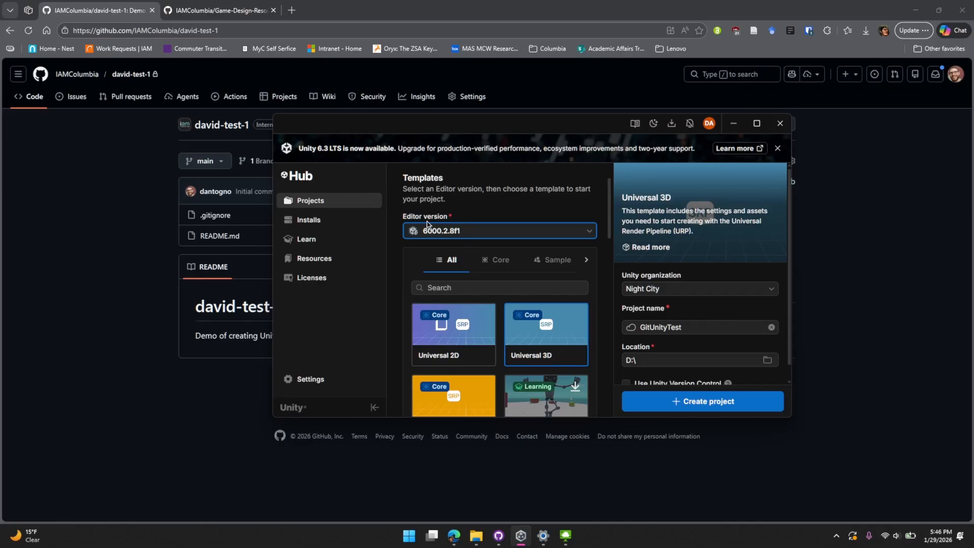
scroll(435, 290, "down", 2)
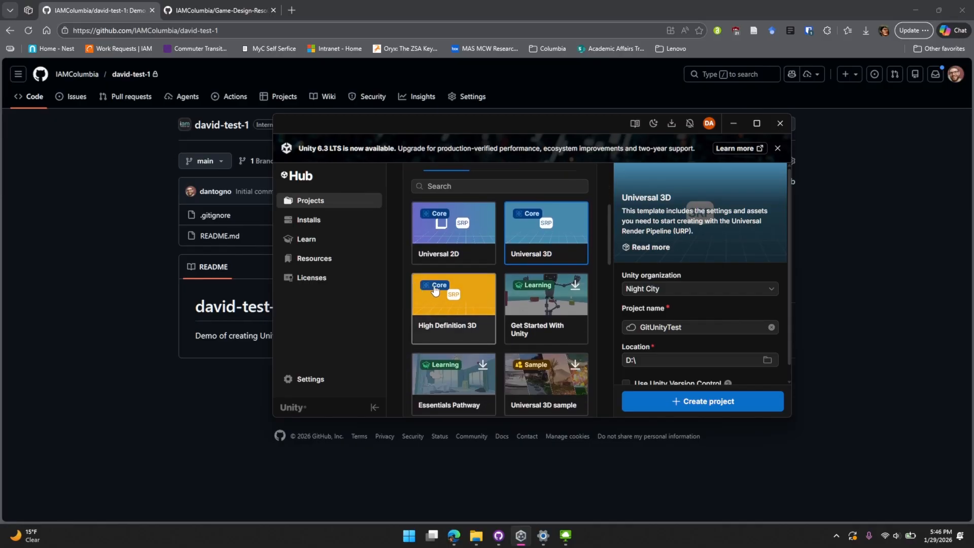
scroll(435, 290, "up", 1)
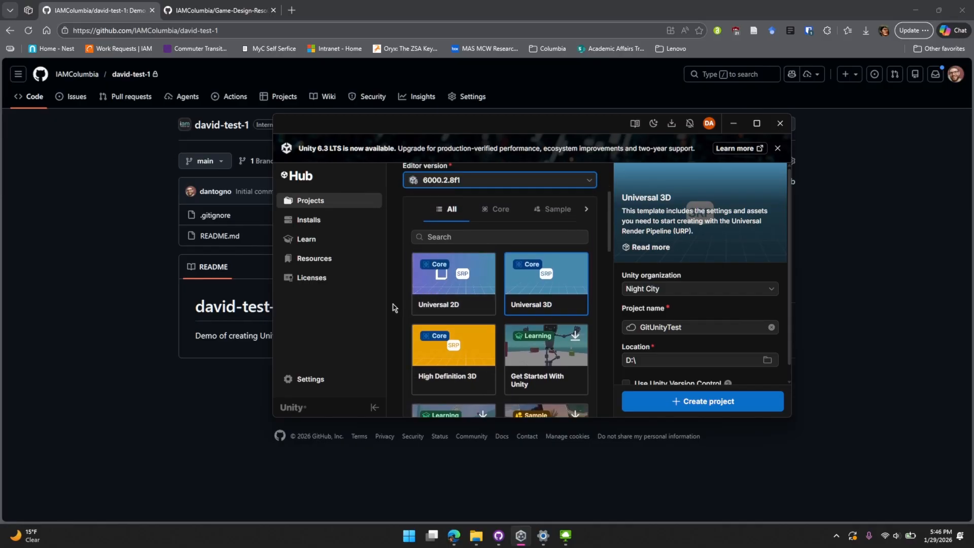
scroll(388, 304, "up", 1)
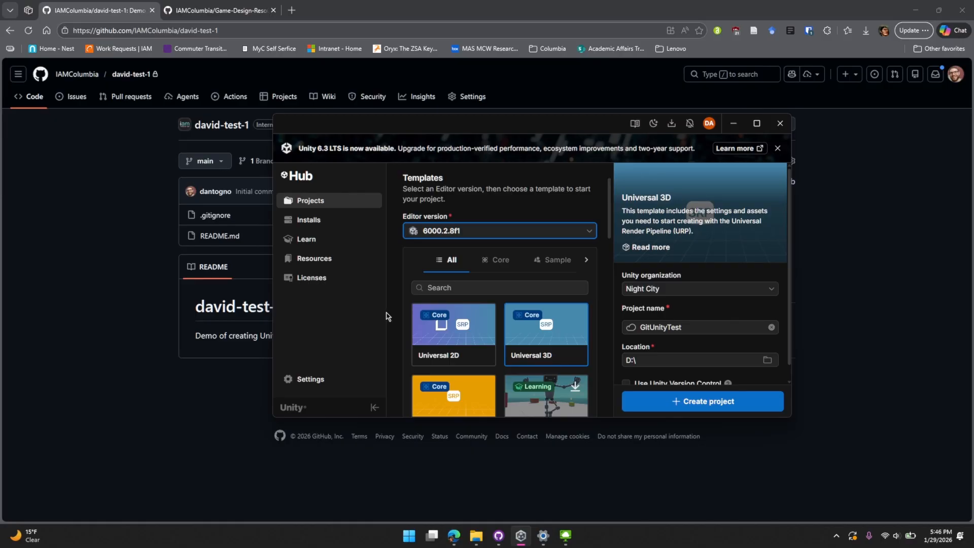
scroll(390, 322, "down", 1)
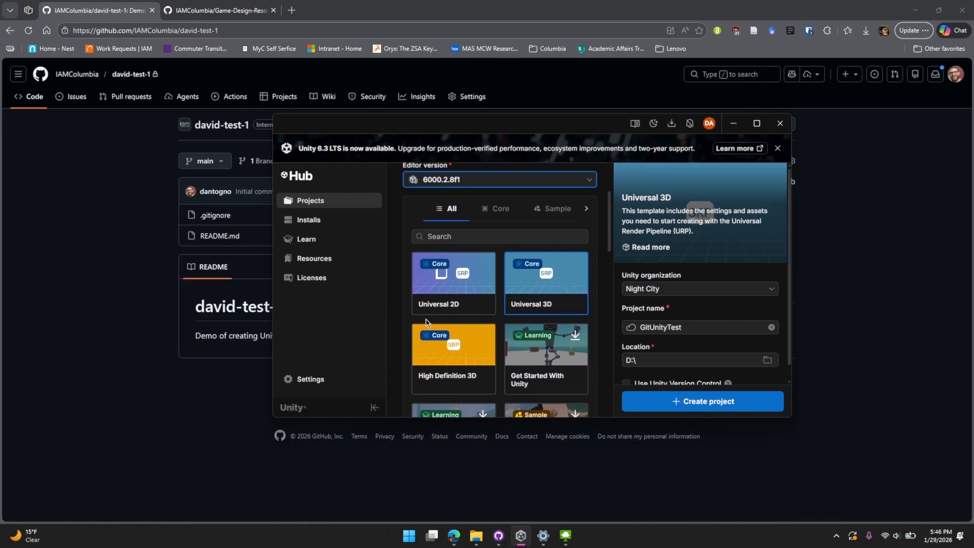
scroll(428, 318, "down", 2)
scroll(427, 318, "up", 3)
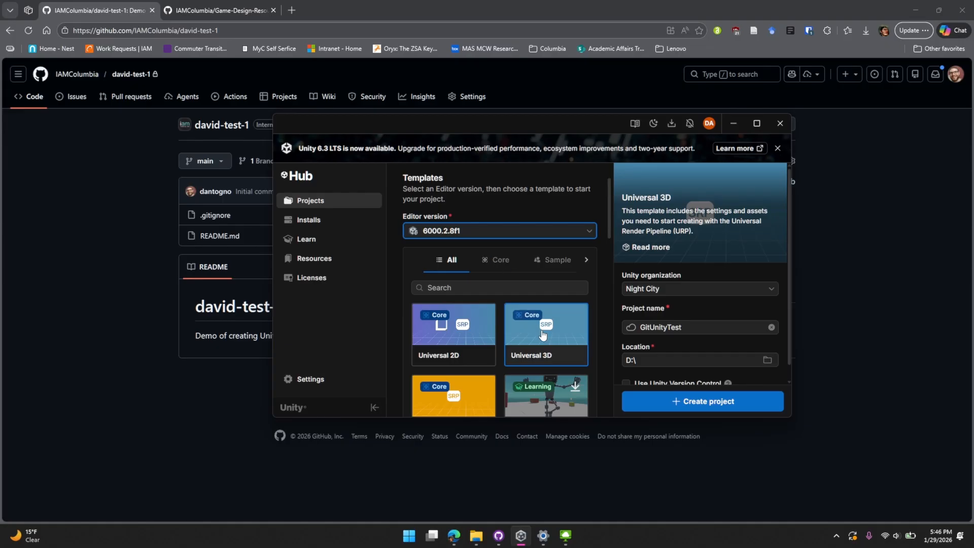
left_click(497, 261)
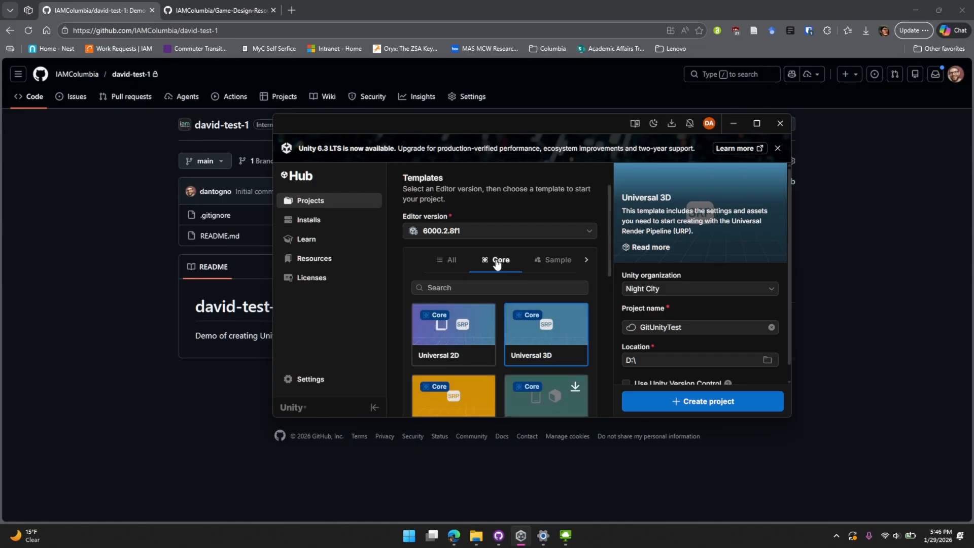
scroll(512, 304, "down", 1)
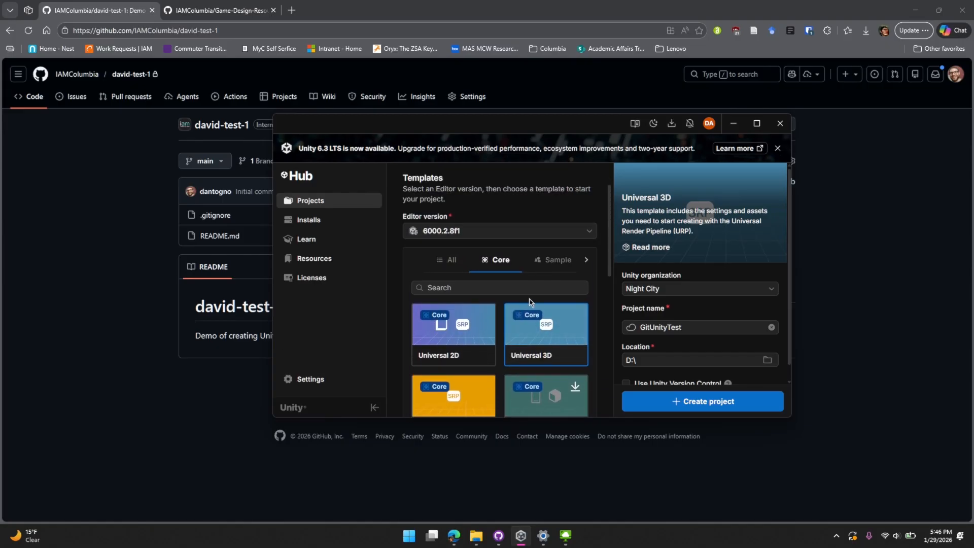
scroll(528, 312, "down", 2)
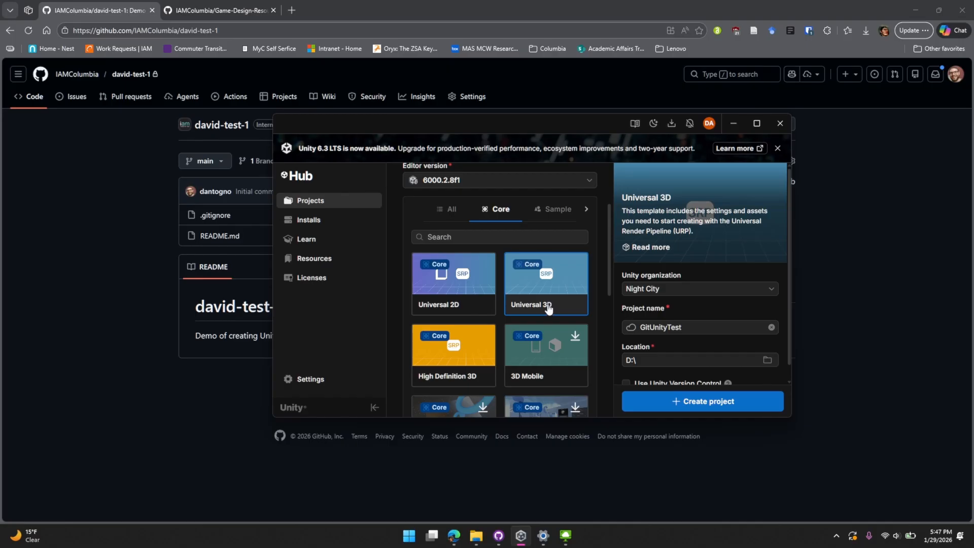
scroll(556, 296, "down", 1)
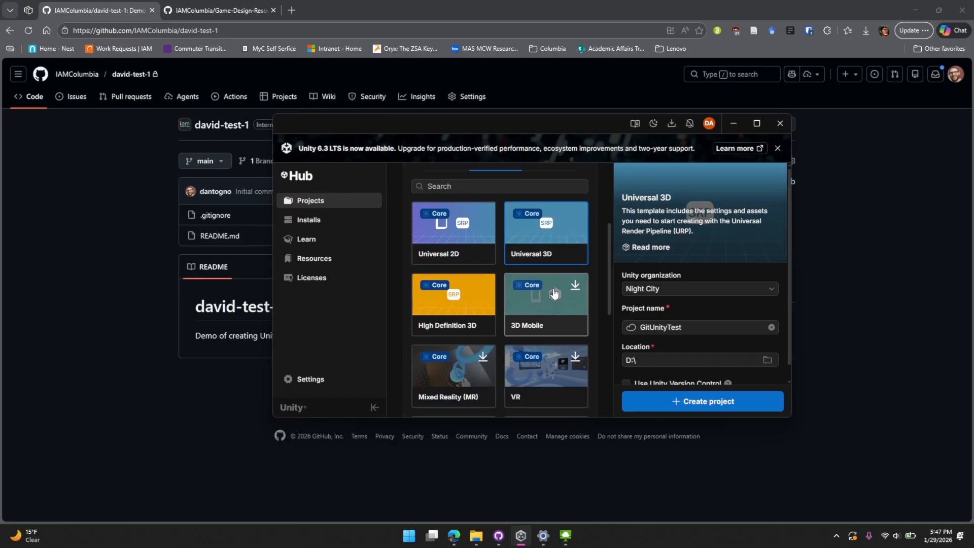
scroll(558, 284, "up", 1)
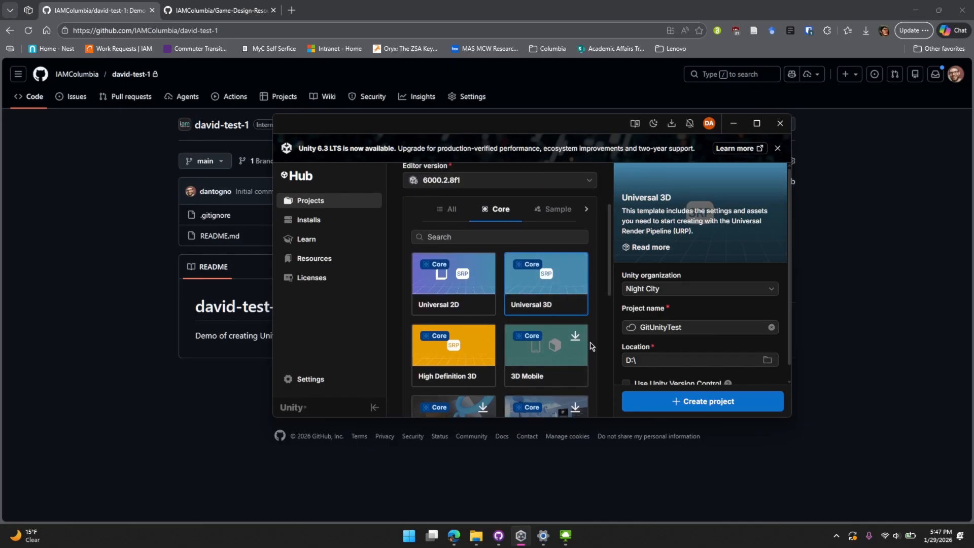
scroll(495, 375, "down", 2)
scroll(502, 369, "up", 2)
scroll(502, 369, "up", 1)
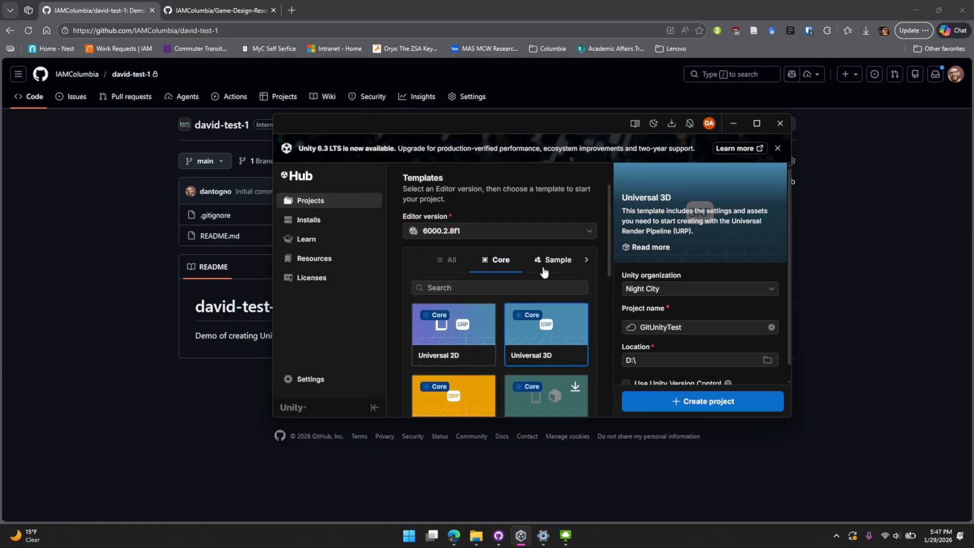
Create the GitUnityTest project in D:\ from the Universal 3D template.
scroll(543, 272, "down", 1)
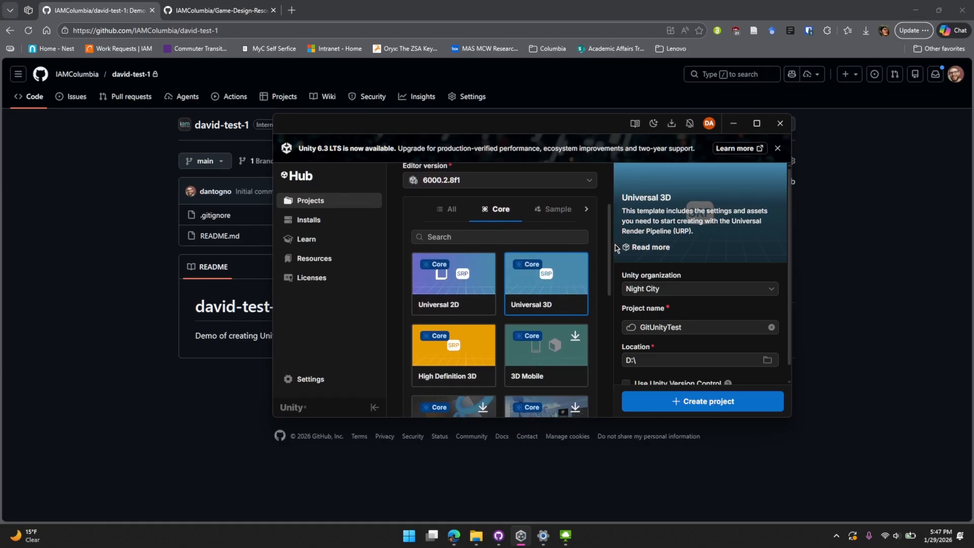
scroll(710, 306, "down", 1)
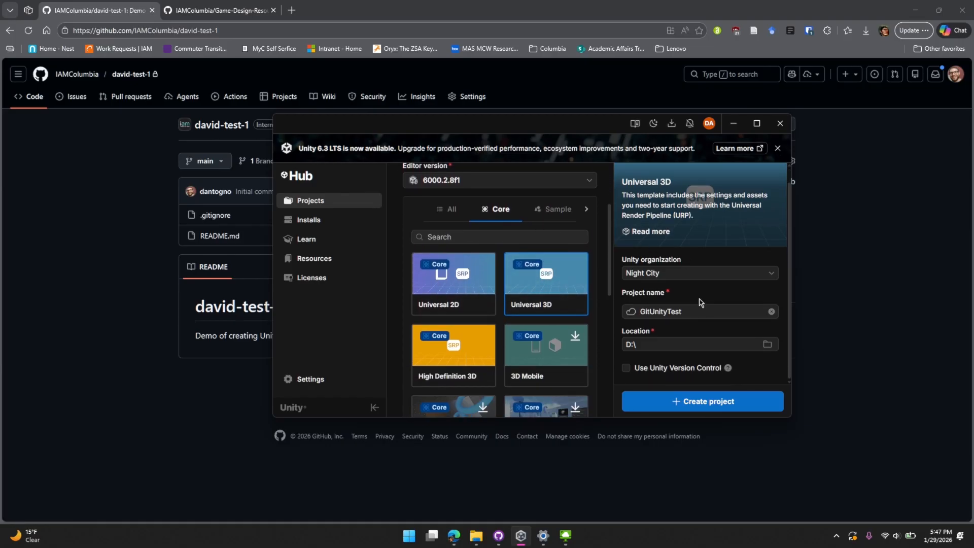
left_click(709, 409)
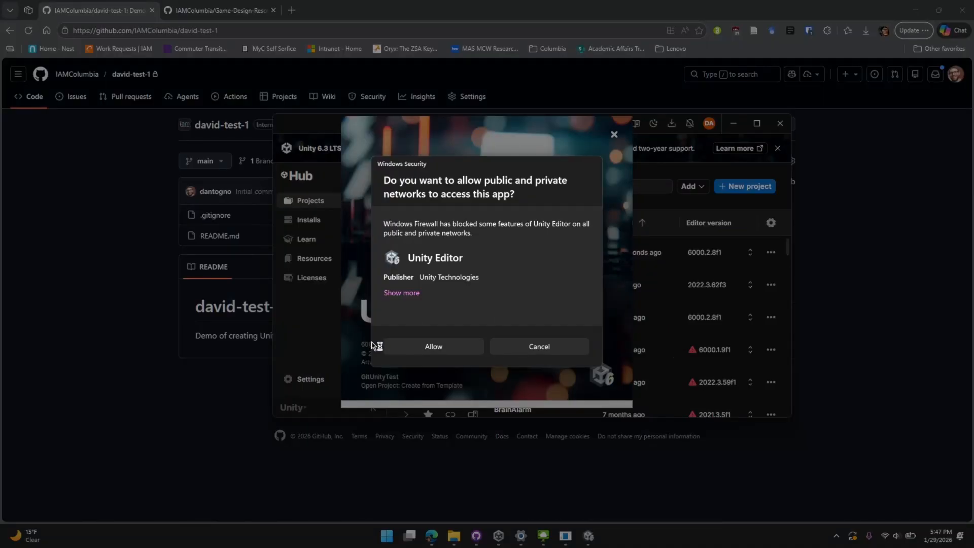
Allow the Unity Editor through the Windows firewall and maximize the editor window of the new project.
left_click(435, 350)
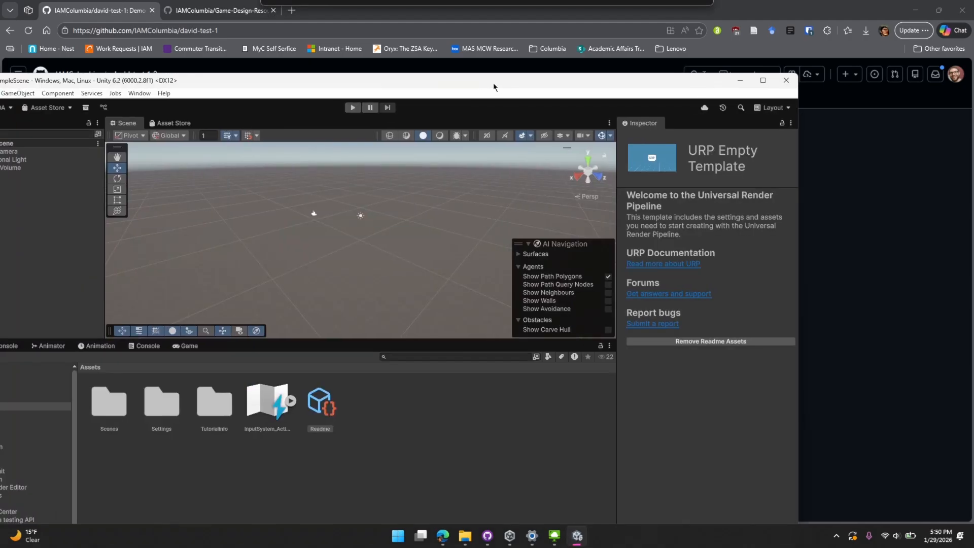
double_click(494, 83)
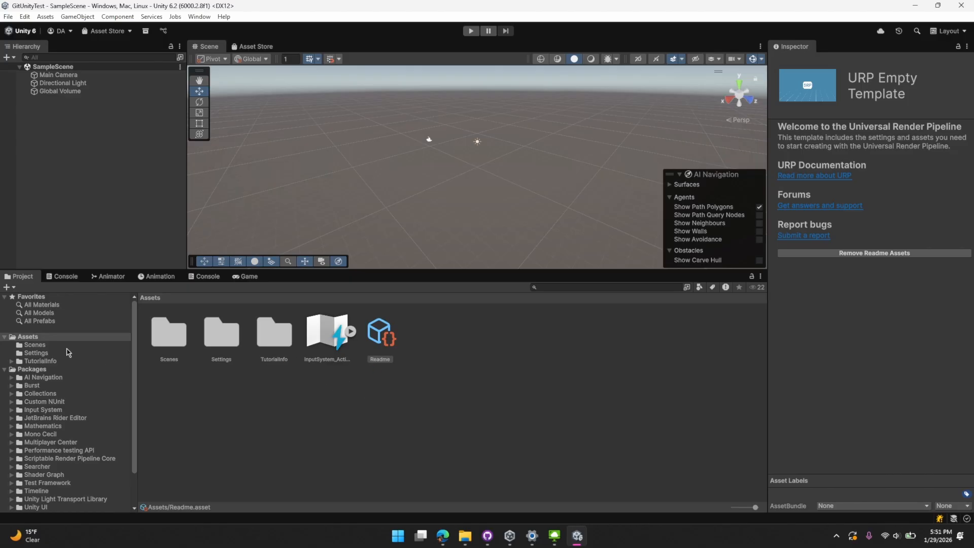
Show the project's Assets folder in File Explorer so the GitUnityTest project folder is open.
right_click(25, 341)
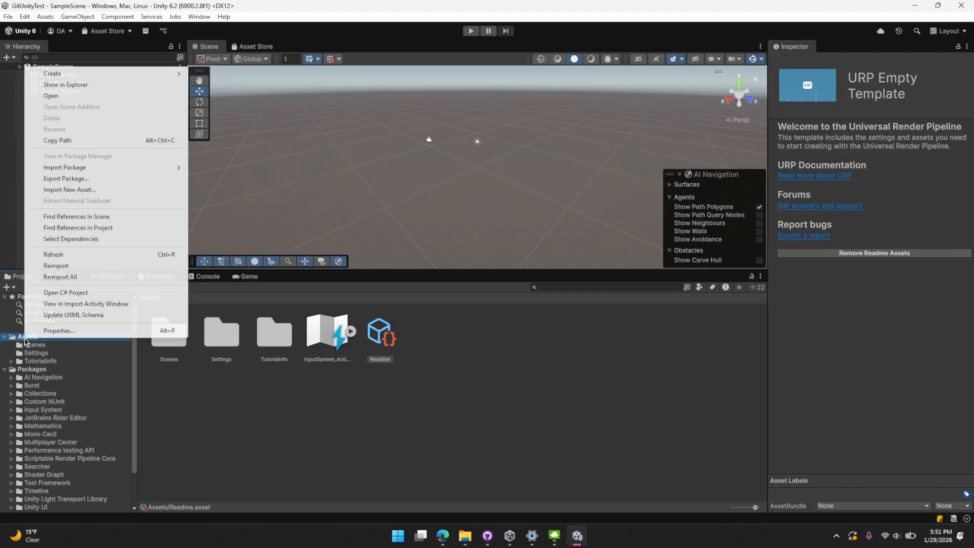
left_click(332, 445)
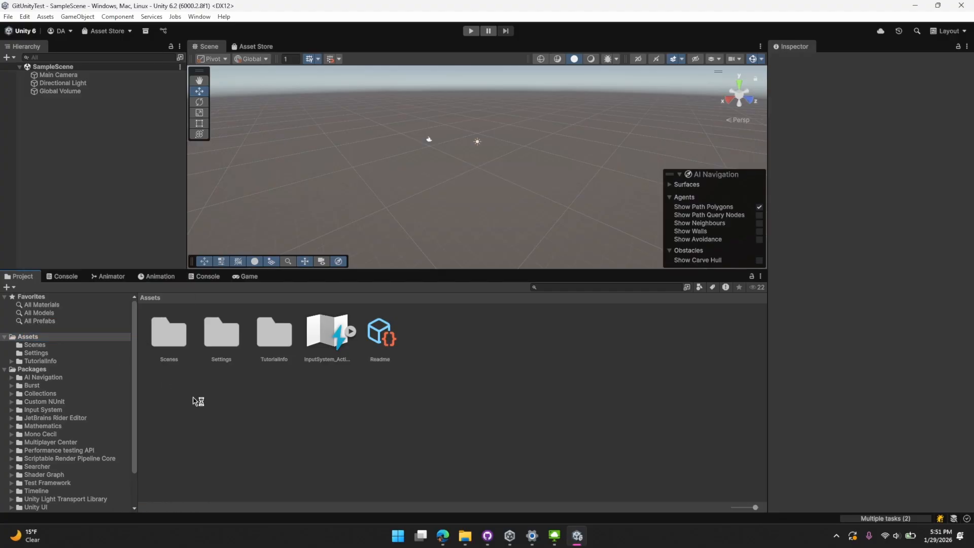
right_click(30, 340)
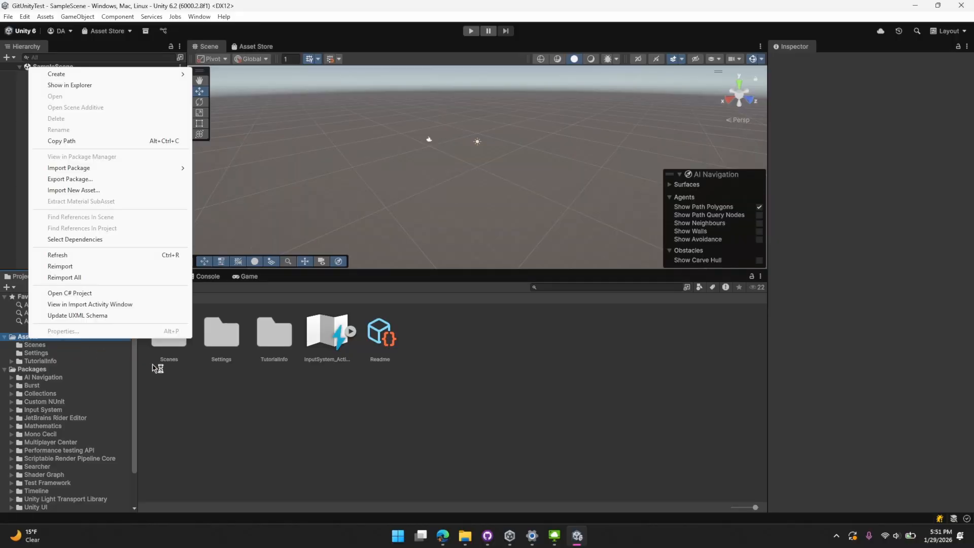
left_click(284, 406)
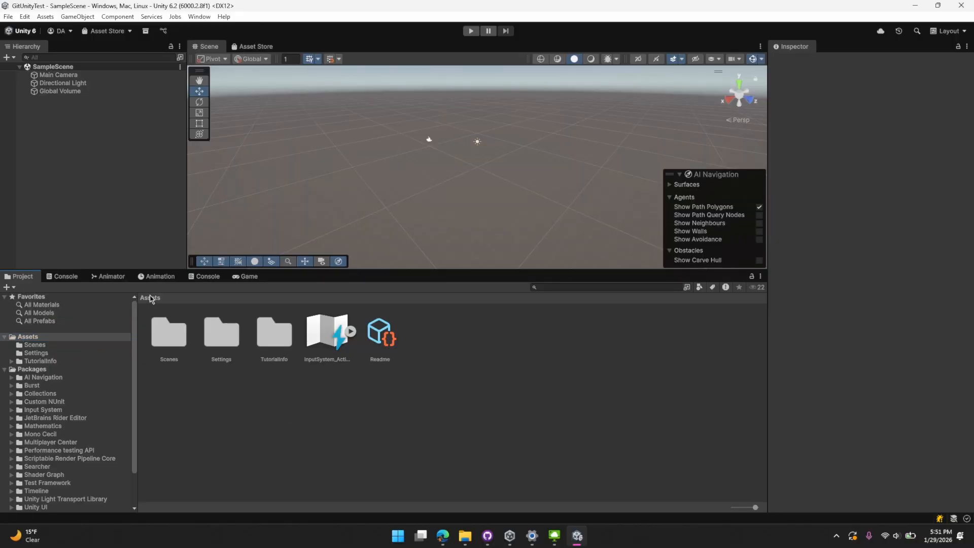
right_click(196, 400)
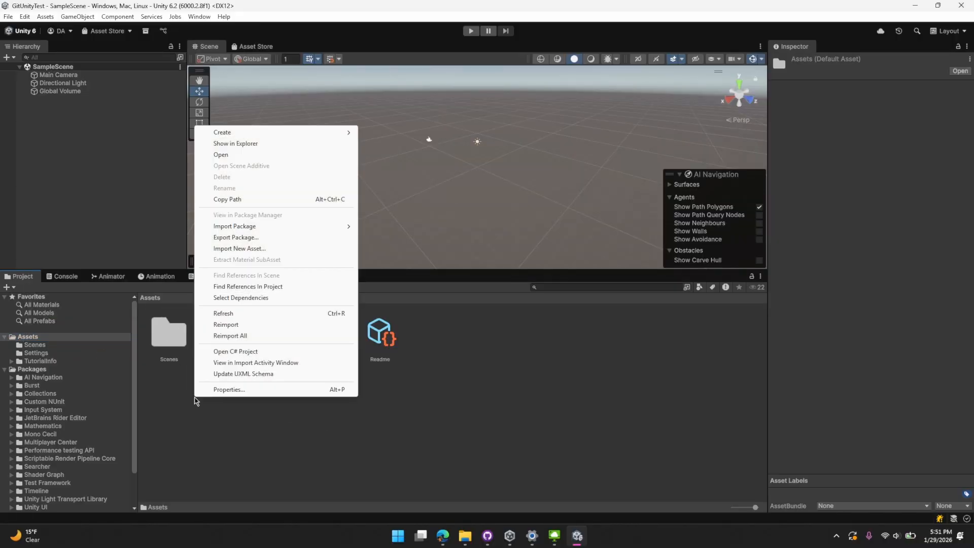
left_click(235, 145)
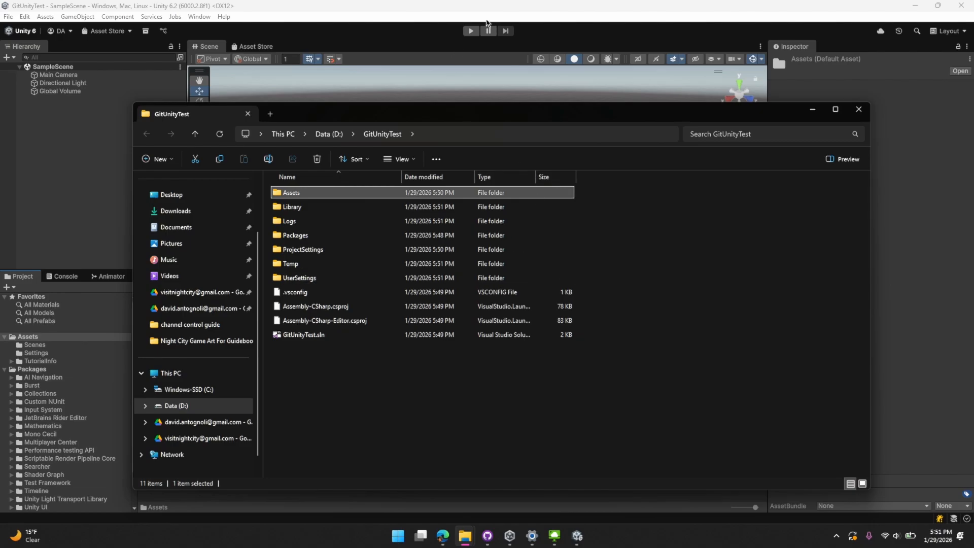
Close the Unity editor and the File Explorer window showing Videos.
left_click(502, 9)
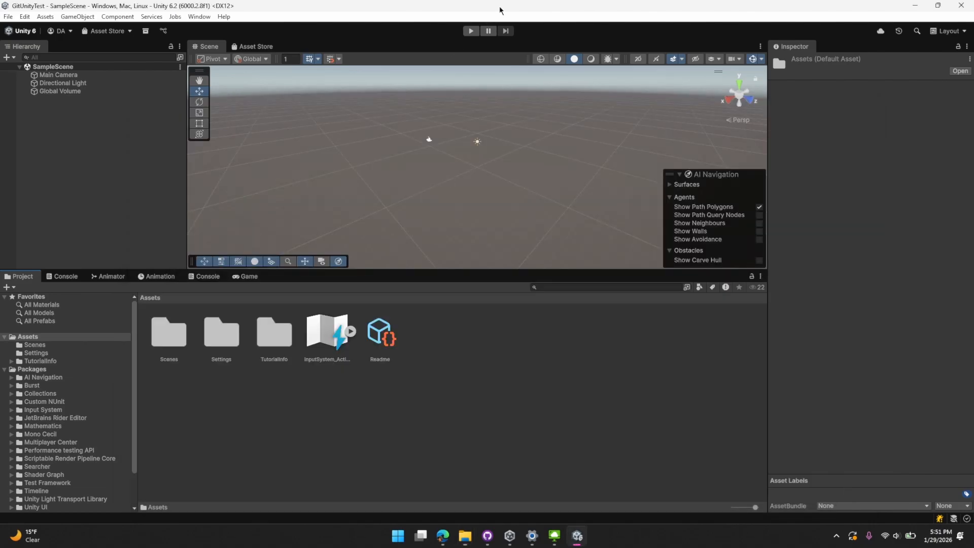
left_click(964, 6)
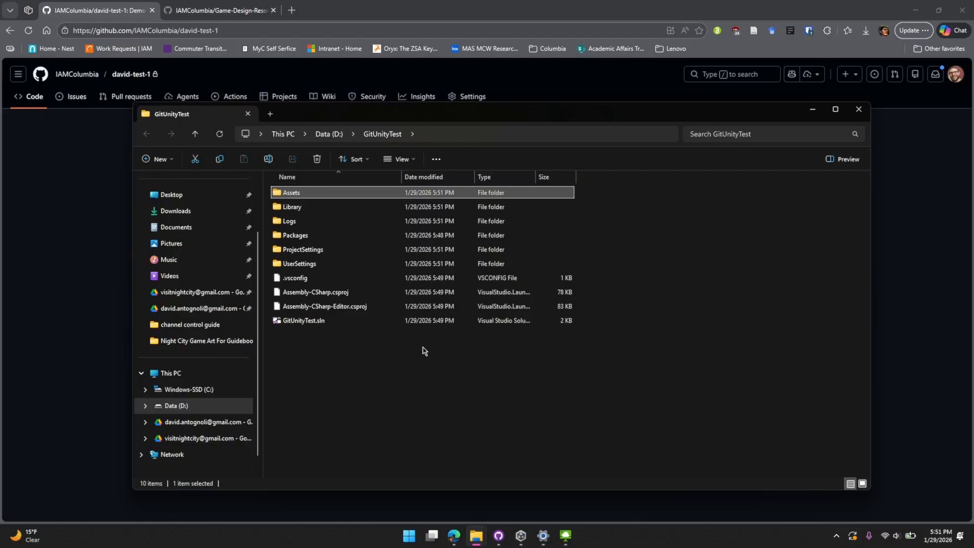
mouse_move(476, 543)
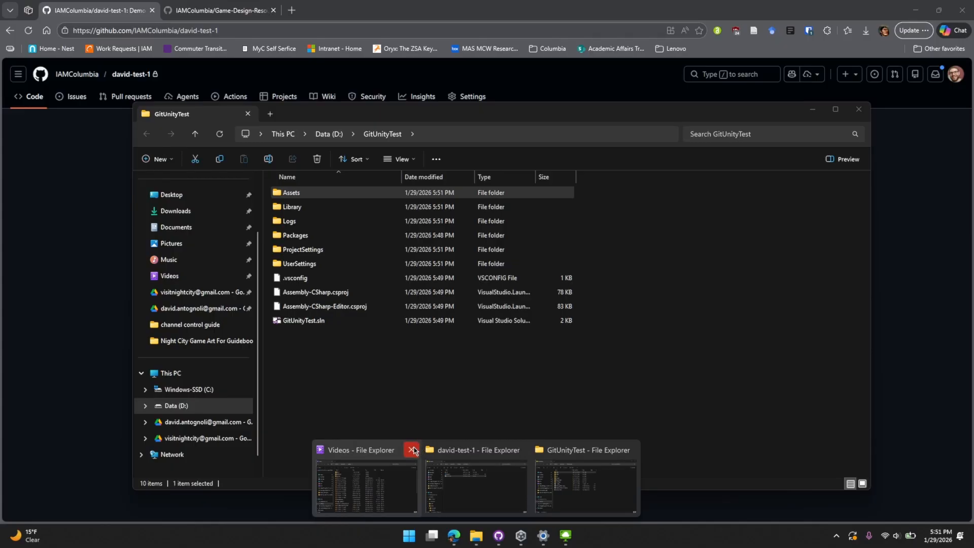
left_click(412, 450)
Resize and arrange the cloned repository's folder window and the GitUnityTest folder window side by side, with the repository first.
left_click(414, 476)
mouse_move(476, 537)
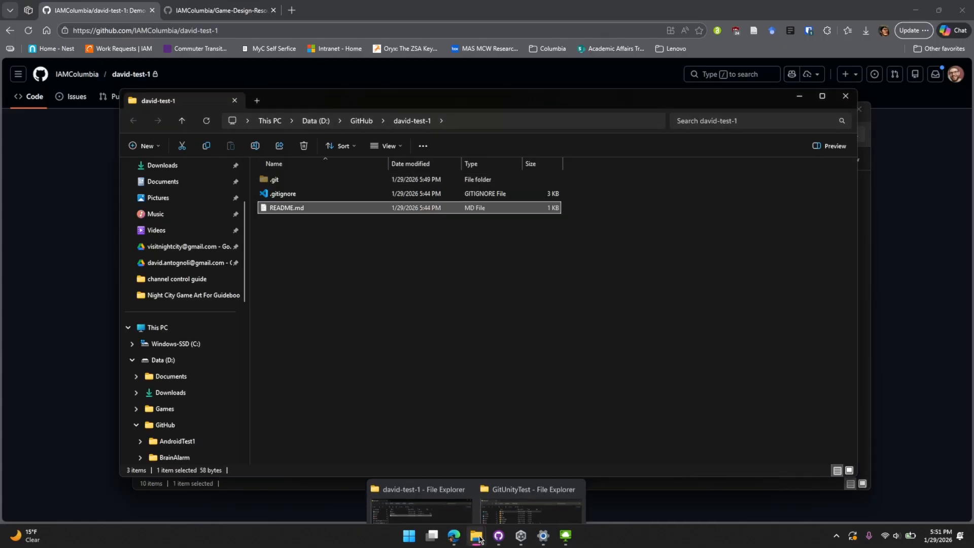
left_click(538, 501)
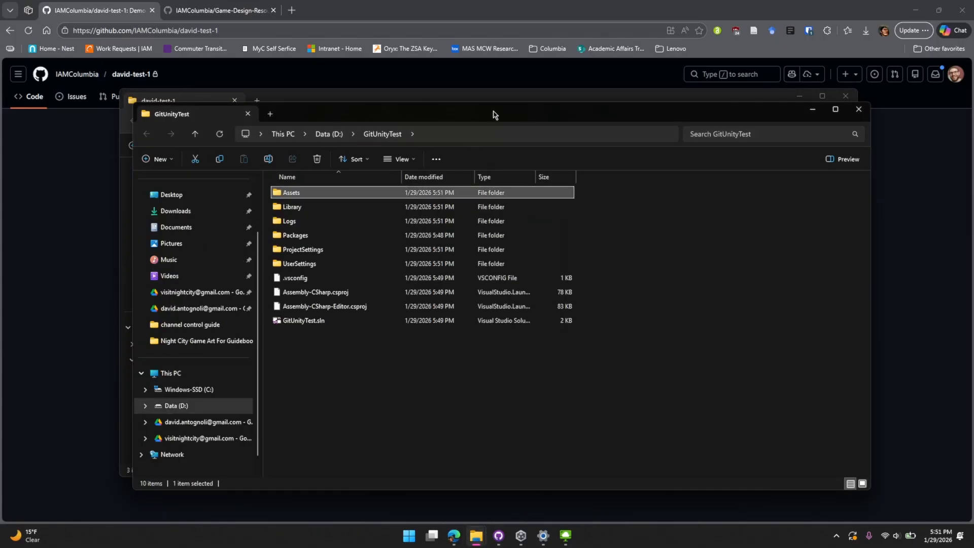
left_click(870, 225)
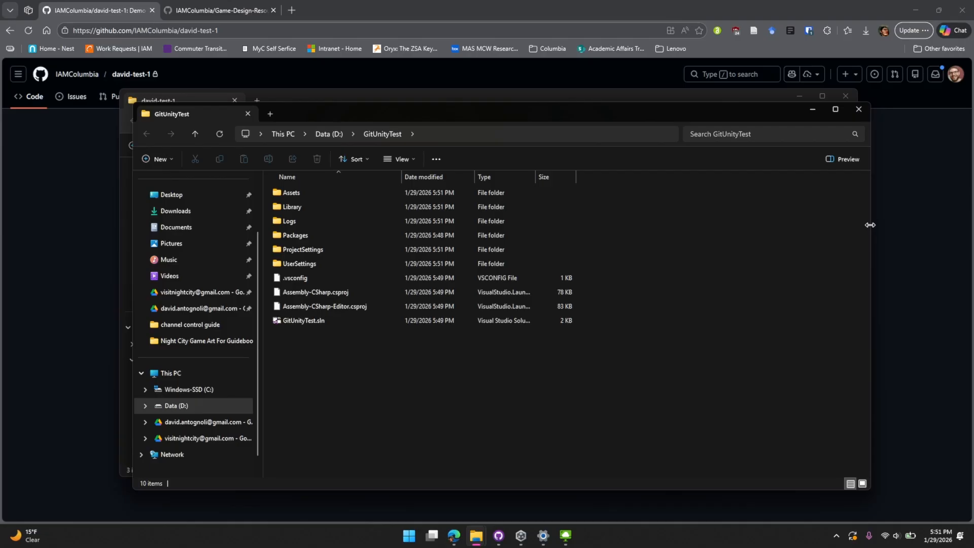
left_click_drag(870, 224, 608, 216)
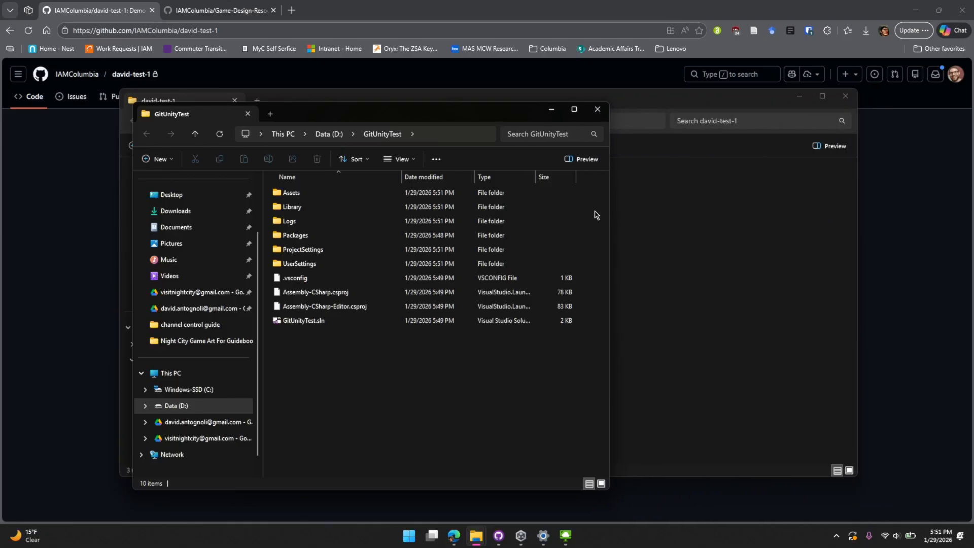
left_click_drag(452, 113, 798, 137)
left_click(365, 295)
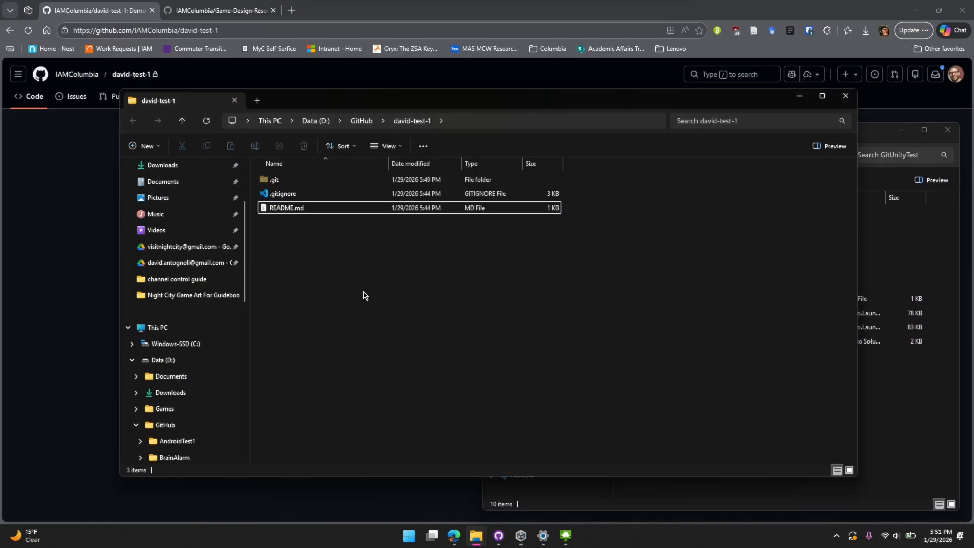
left_click_drag(464, 96, 369, 110)
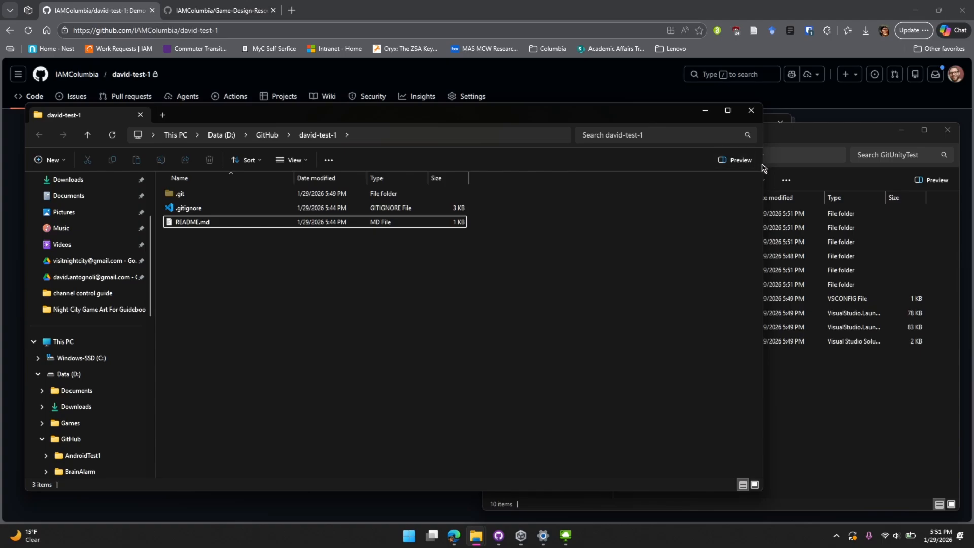
left_click_drag(763, 164, 478, 164)
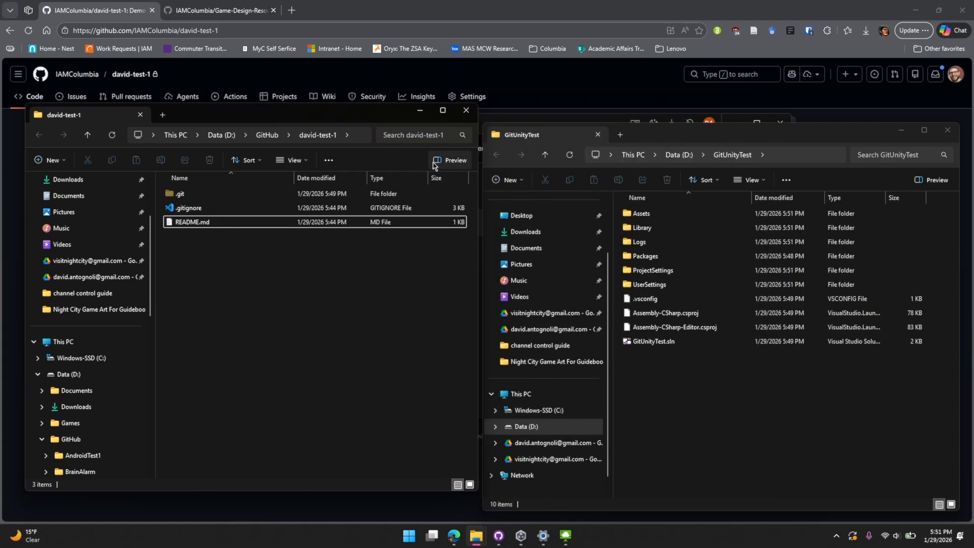
left_click_drag(319, 114, 313, 134)
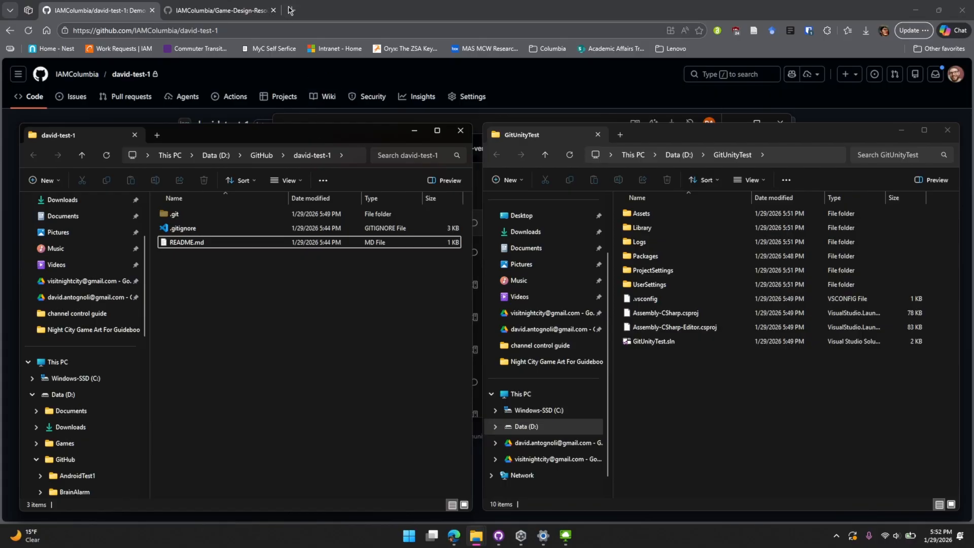
Switch to the Game-Design-Resources repository in the browser and examine its file list and the README's table of contents.
left_click(229, 10)
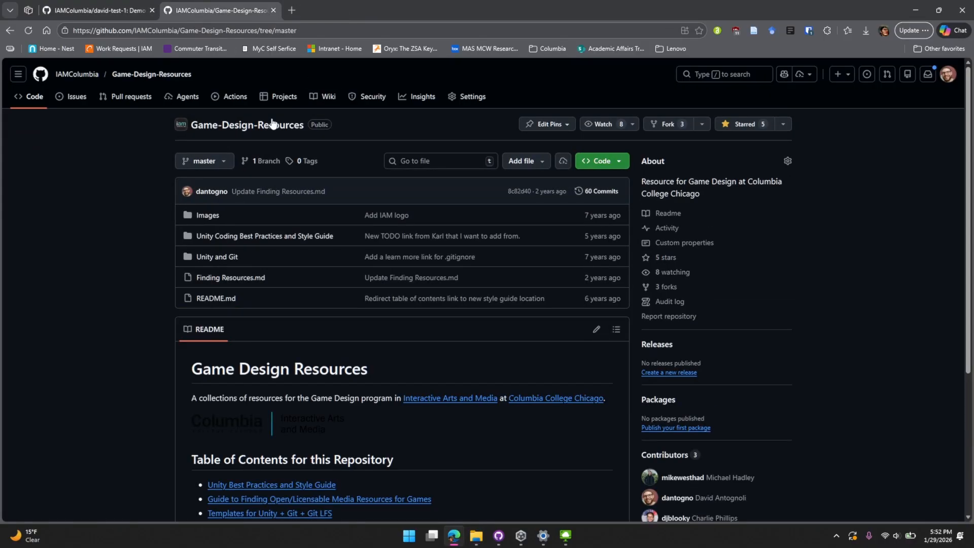
scroll(79, 286, "down", 2)
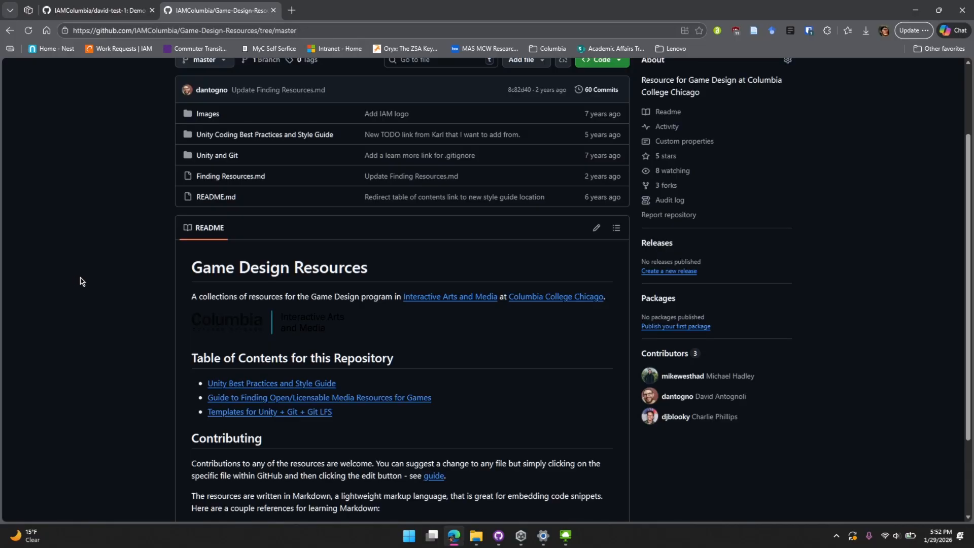
scroll(81, 284, "up", 1)
scroll(85, 286, "up", 1)
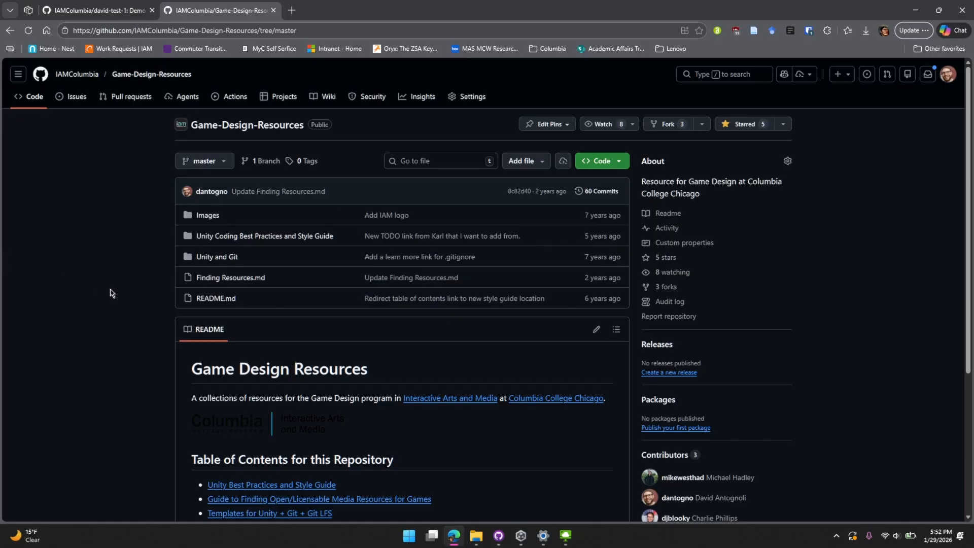
scroll(128, 287, "down", 2)
scroll(127, 284, "up", 1)
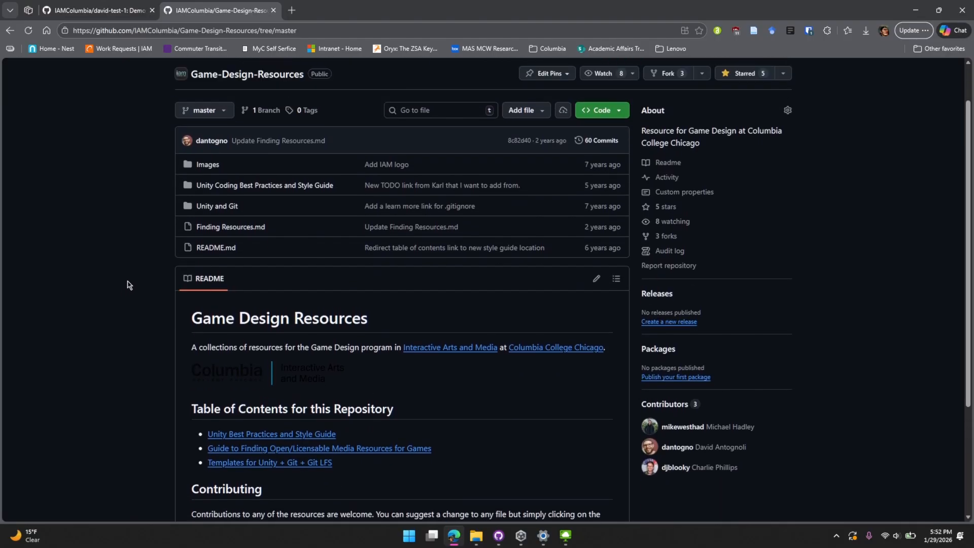
scroll(129, 286, "down", 3)
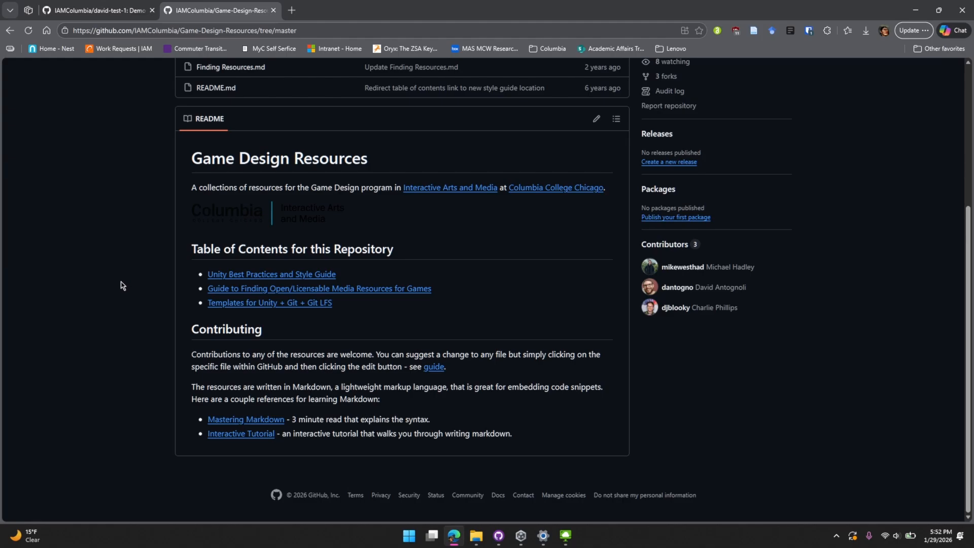
scroll(122, 285, "up", 2)
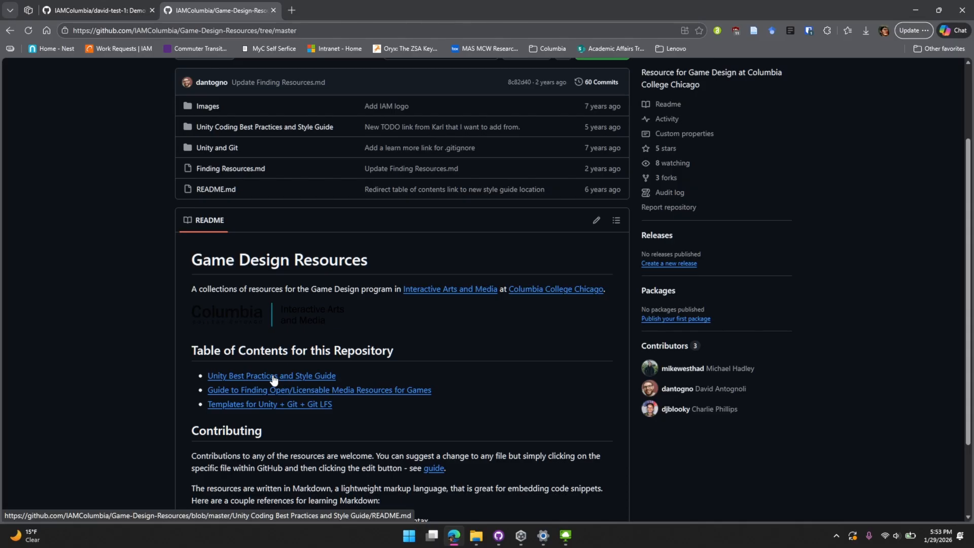
scroll(418, 385, "down", 1)
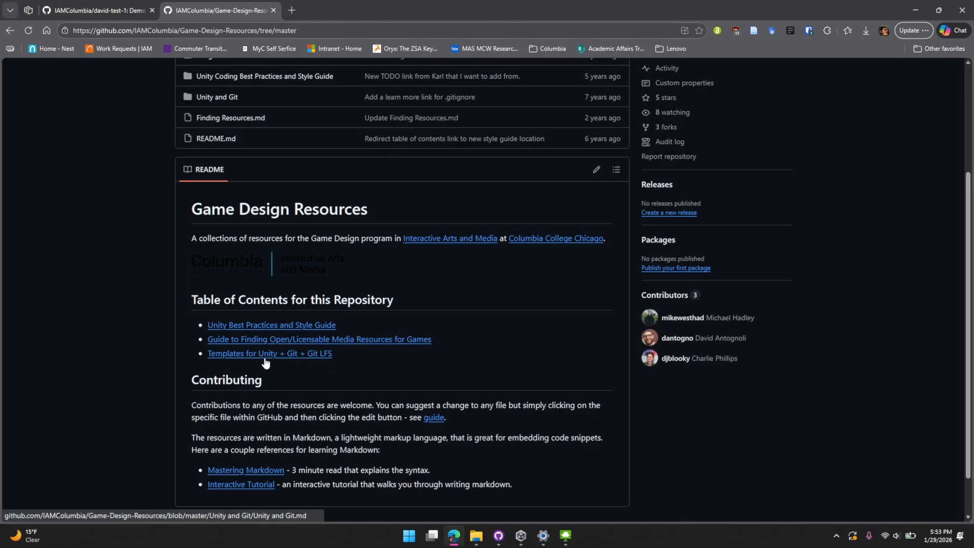
Open the Templates for Unity + Git + Git LFS page and examine its two setup options, Unity project at the root or in a subdirectory.
left_click(320, 358)
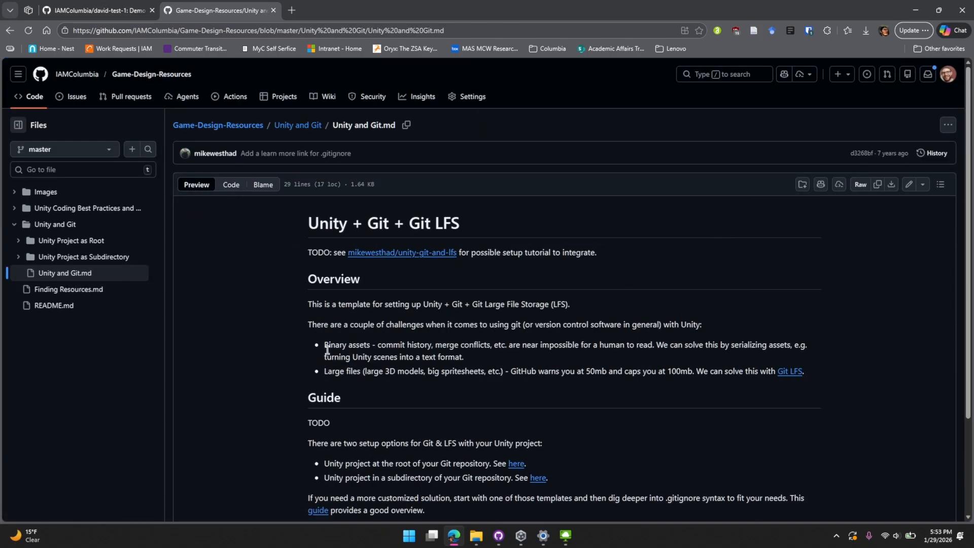
scroll(352, 333, "down", 1)
scroll(352, 332, "down", 1)
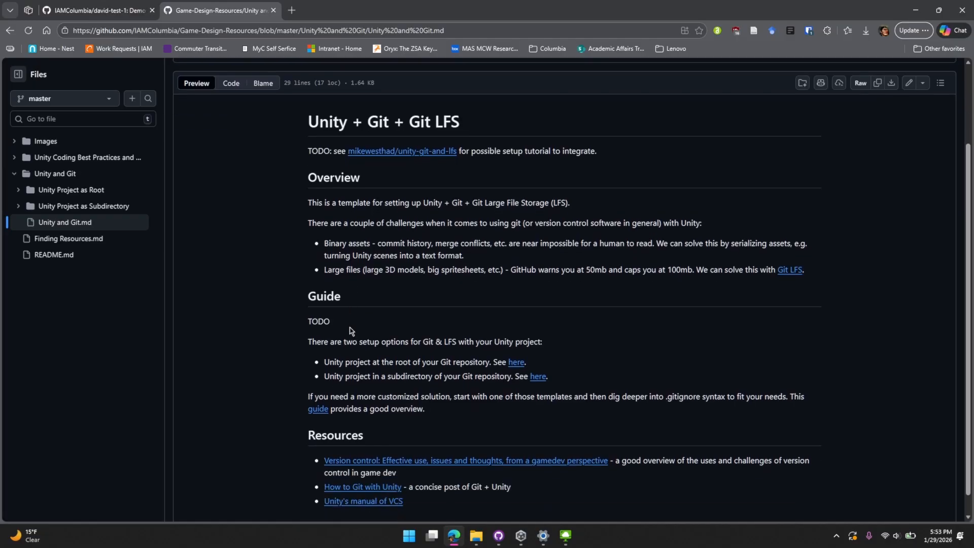
scroll(350, 331, "down", 1)
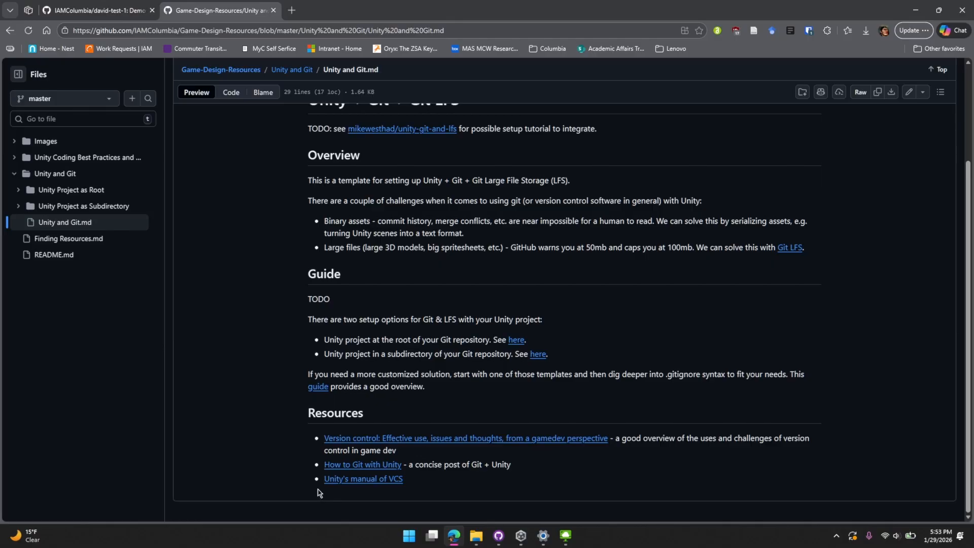
scroll(304, 416, "up", 2)
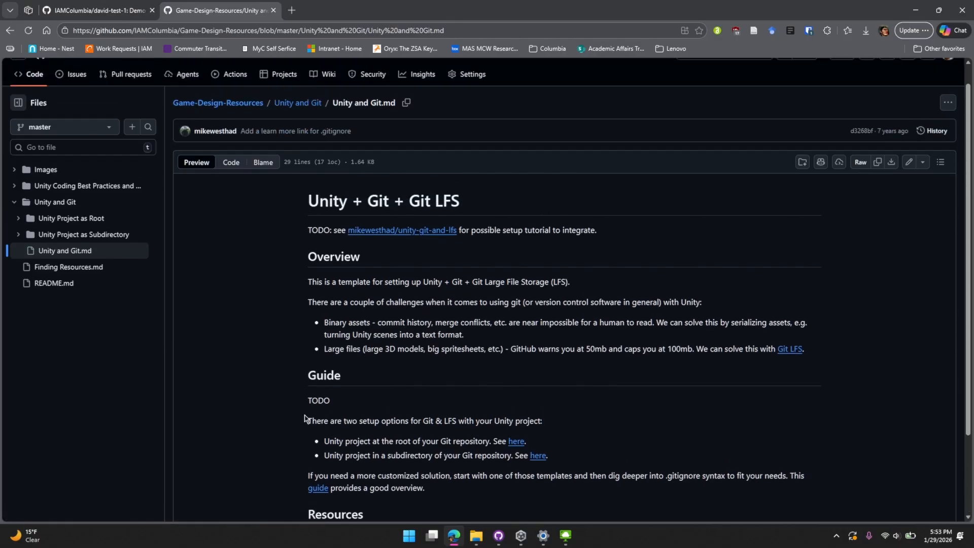
scroll(305, 417, "down", 2)
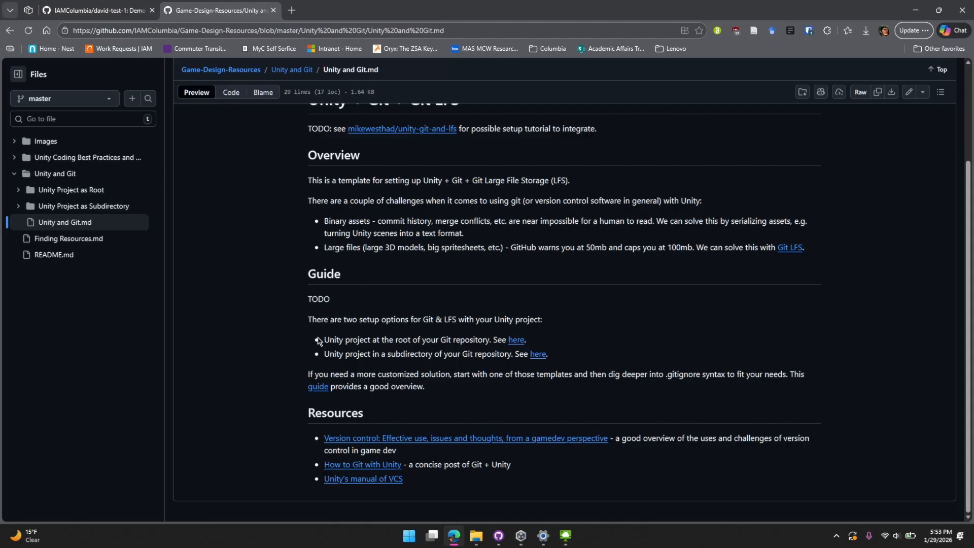
left_click_drag(317, 274, 497, 369)
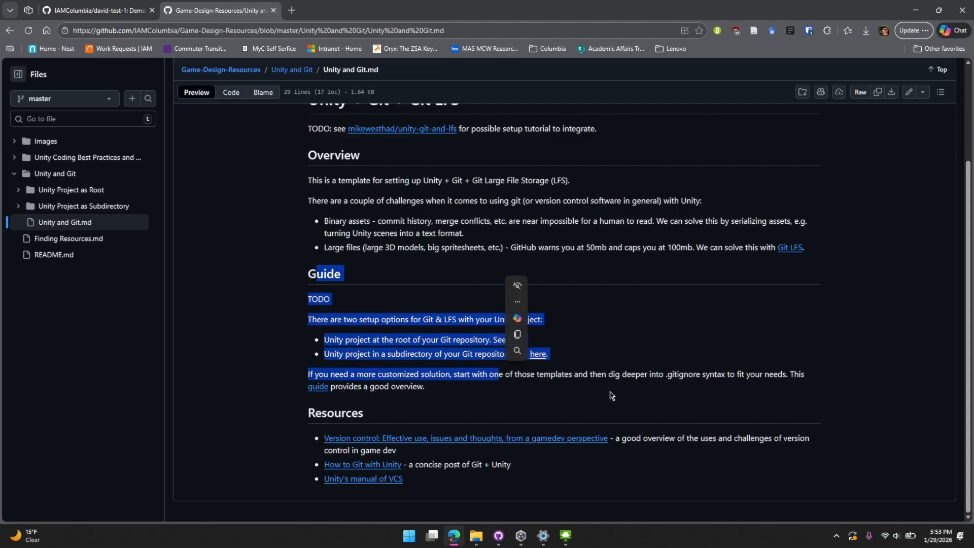
left_click(594, 386)
left_click_drag(576, 360, 272, 343)
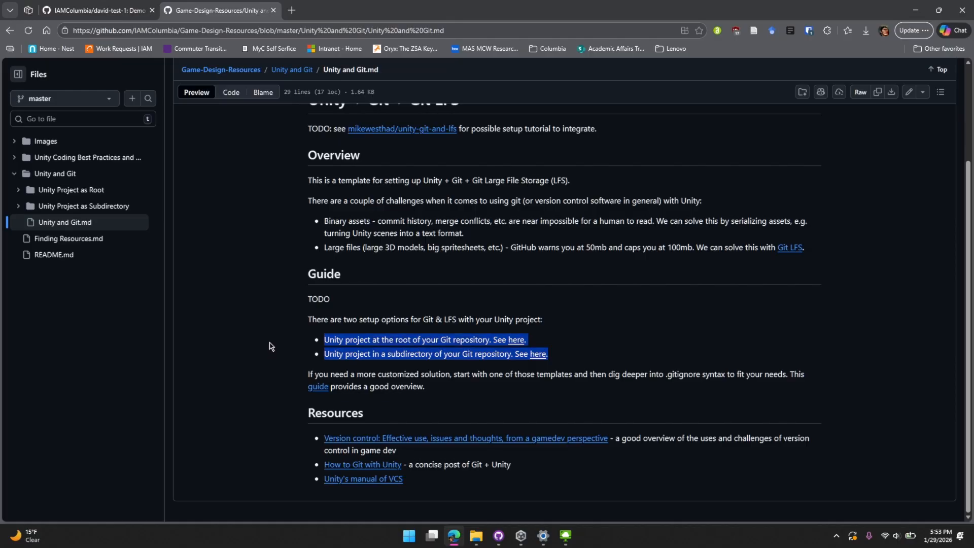
left_click(494, 376)
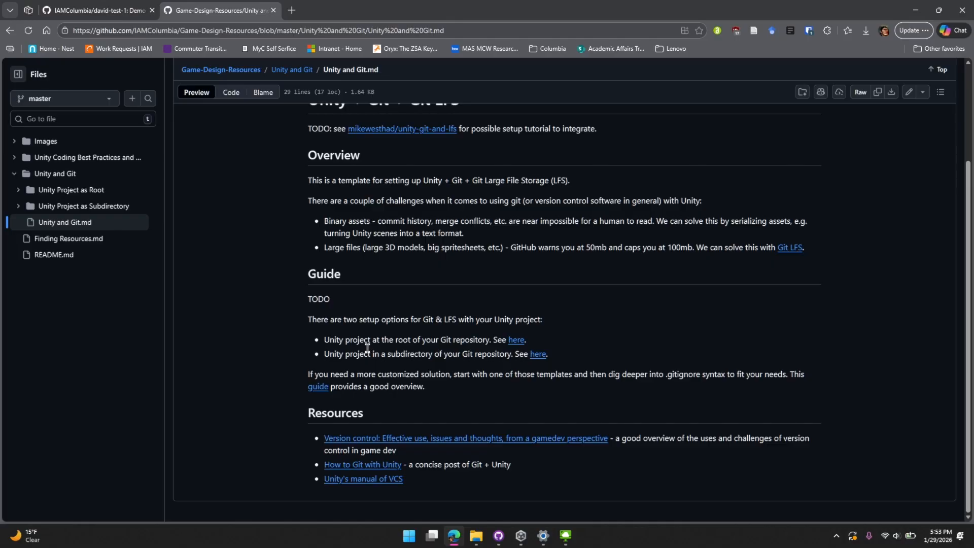
left_click_drag(324, 339, 455, 339)
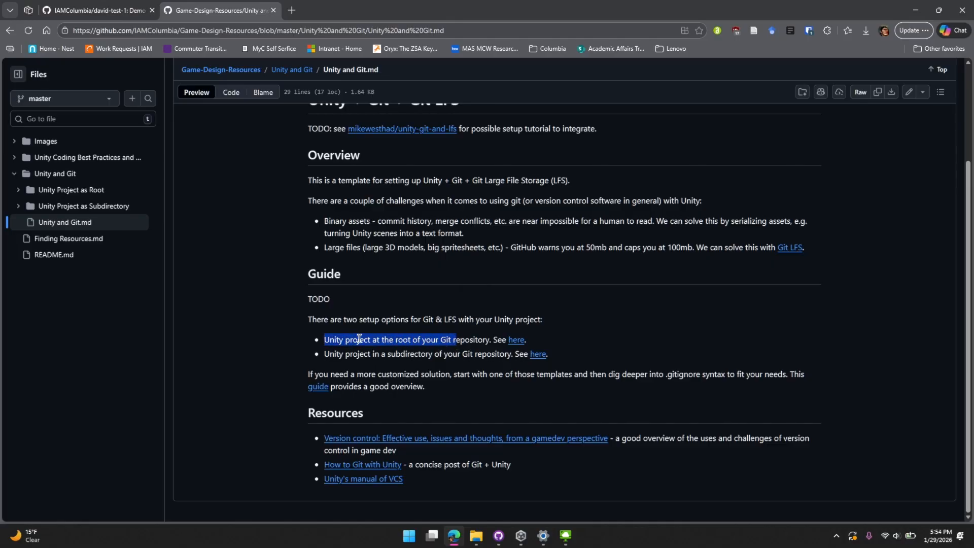
Compare the two listed setup options, Unity project at the root and Unity project in a subdirectory of the Git repository.
left_click(484, 341)
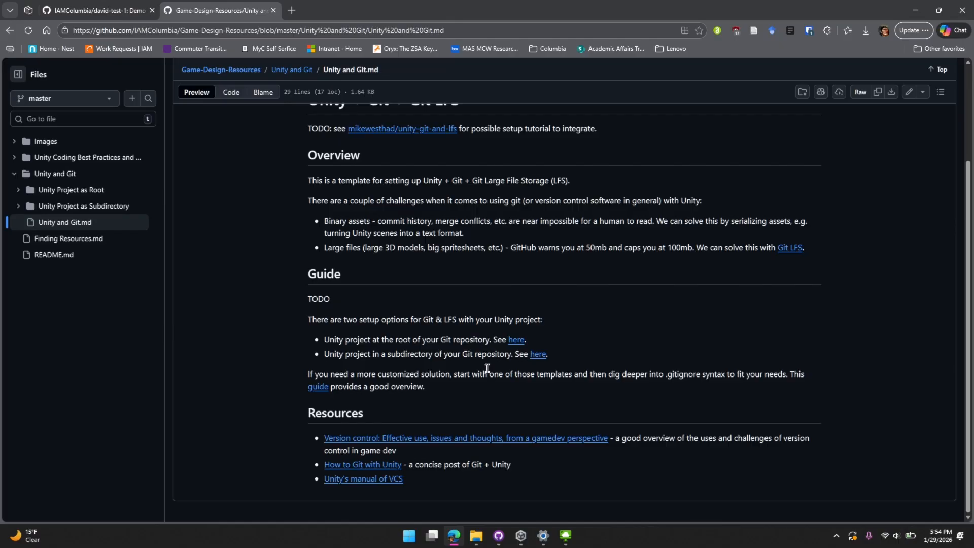
left_click_drag(329, 354, 552, 356)
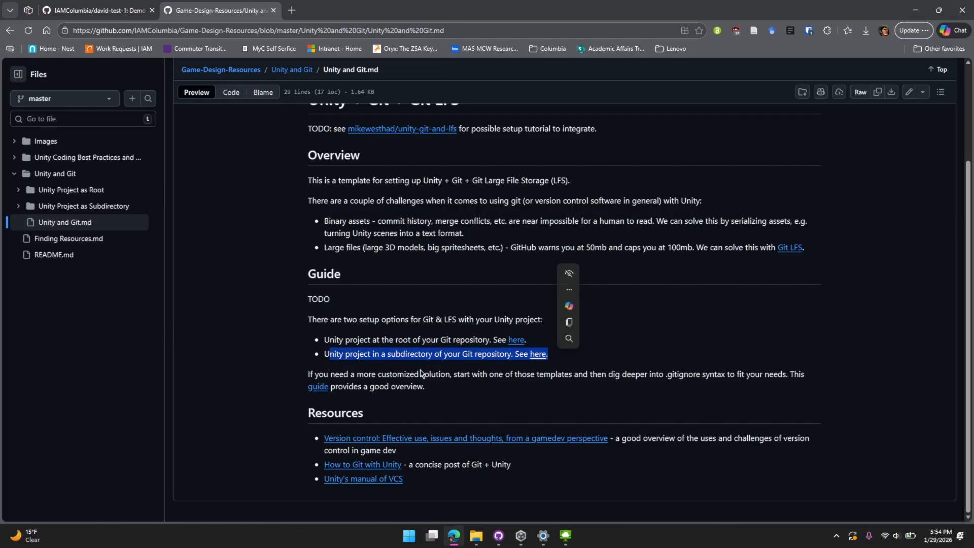
left_click(424, 357)
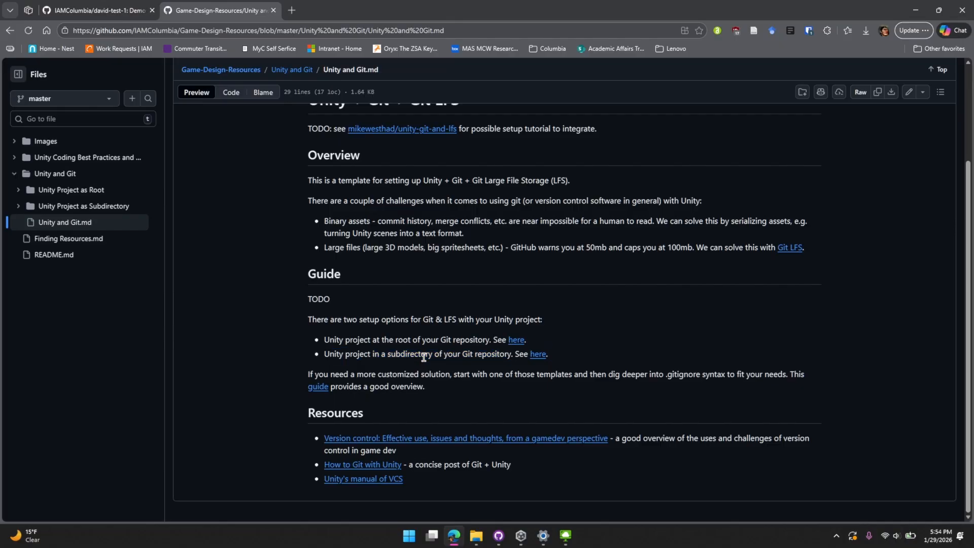
triple_click(372, 341)
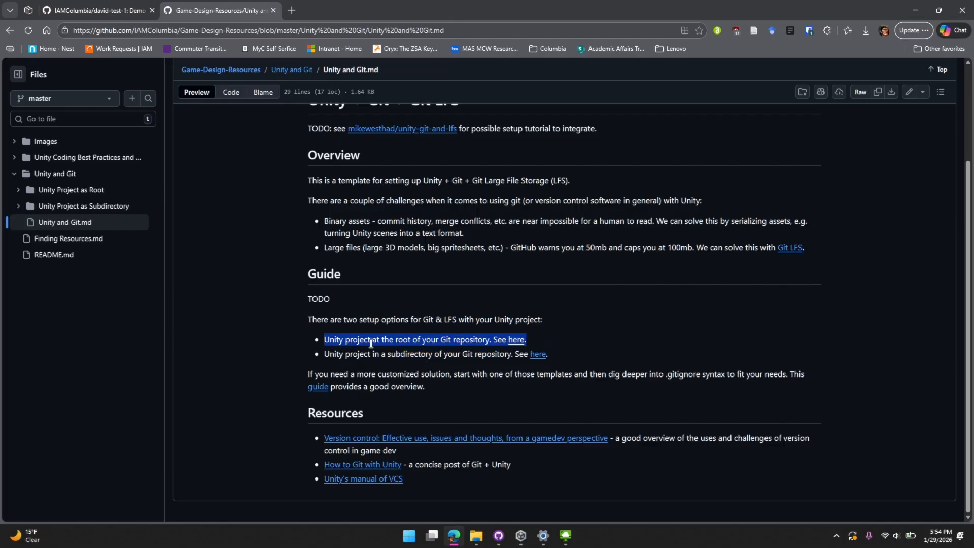
Bring the GitUnityTest and cloned repository folder windows forward and select all files and folders in GitUnityTest.
left_click(479, 544)
left_click(510, 489)
mouse_move(477, 538)
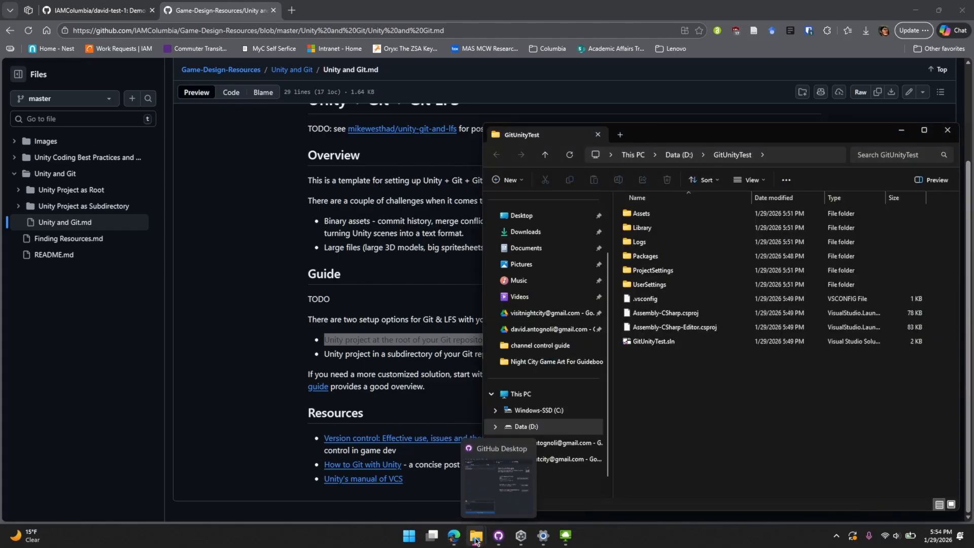
left_click(454, 496)
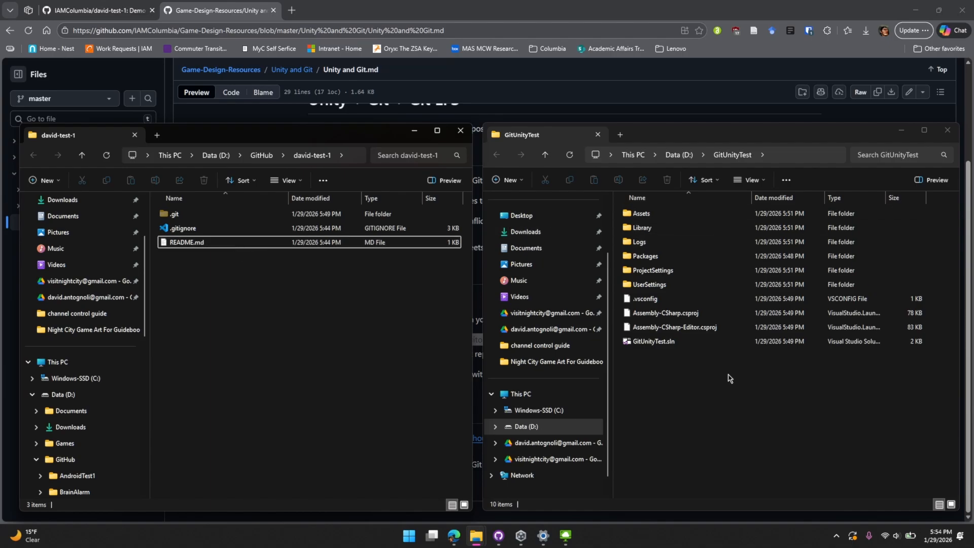
left_click_drag(733, 393, 671, 205)
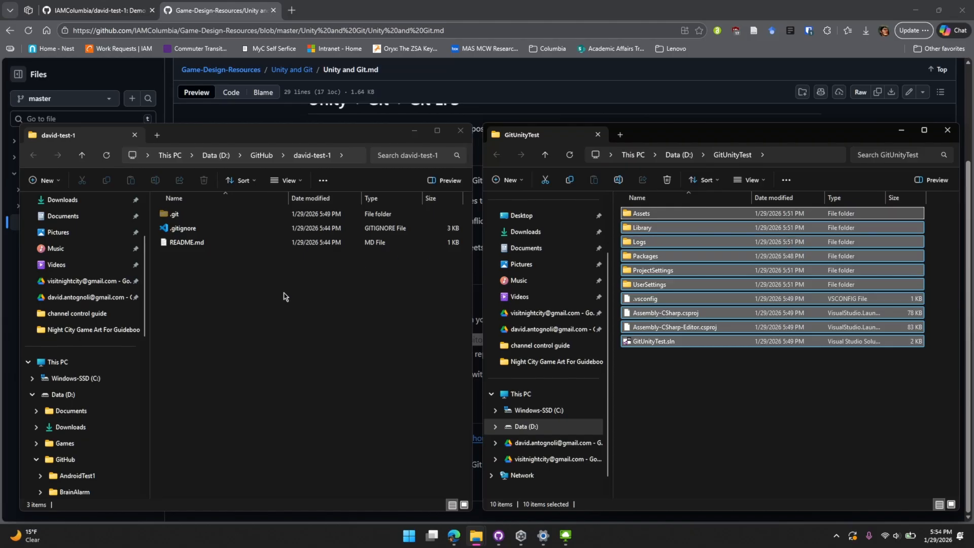
Create a folder named UnityProject in the cloned repository's folder, and delete it again.
left_click(282, 362)
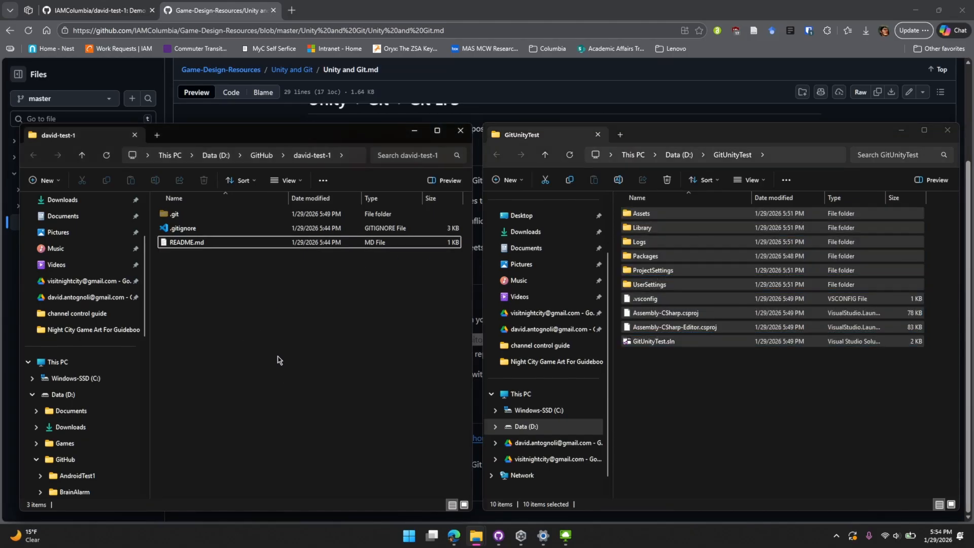
right_click(236, 318)
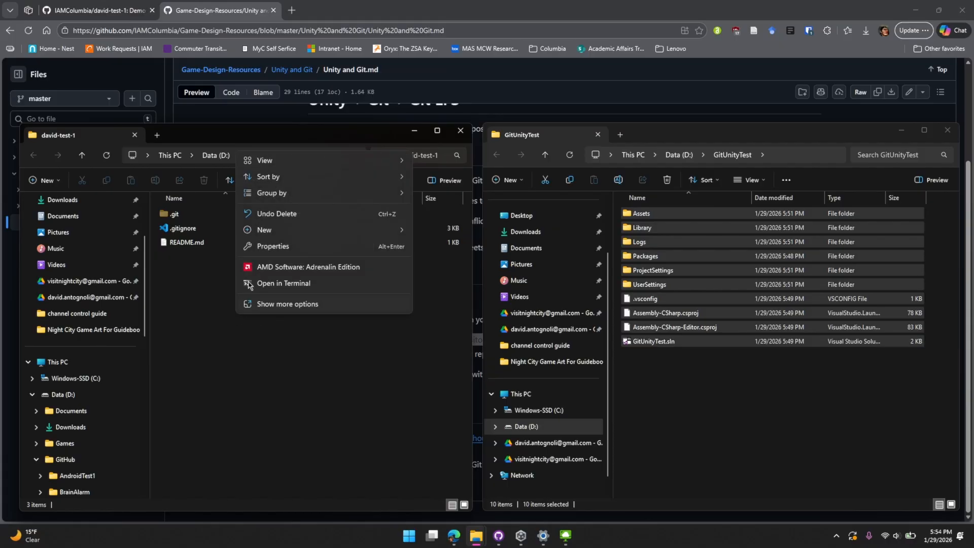
mouse_move(291, 233)
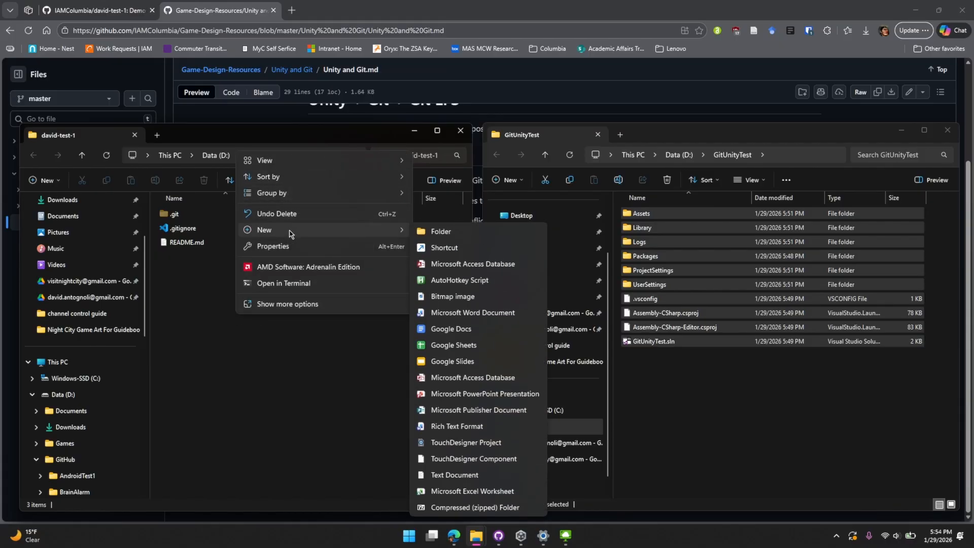
left_click(457, 234)
type("Lhi")
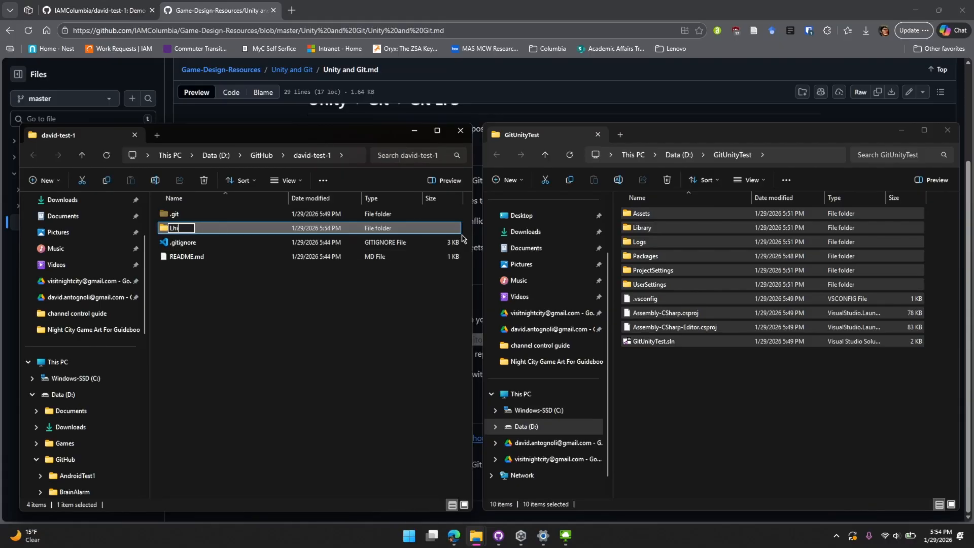
key("BackSpace")
type("UnityProject")
key("Return")
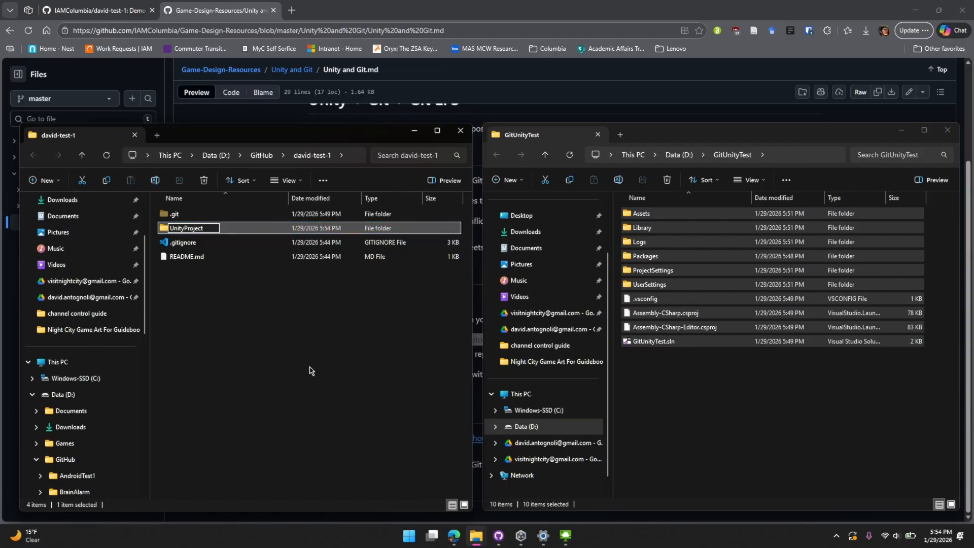
left_click(311, 370)
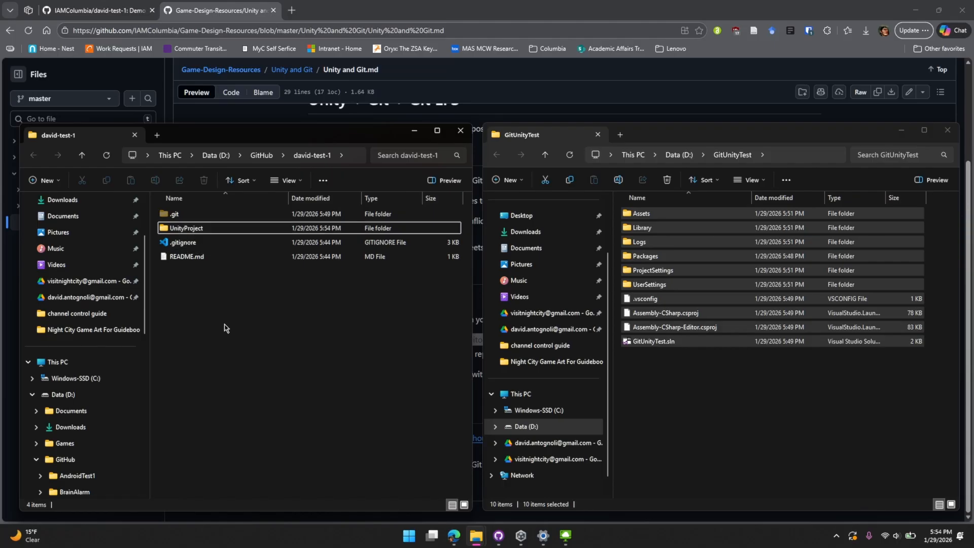
left_click(211, 230)
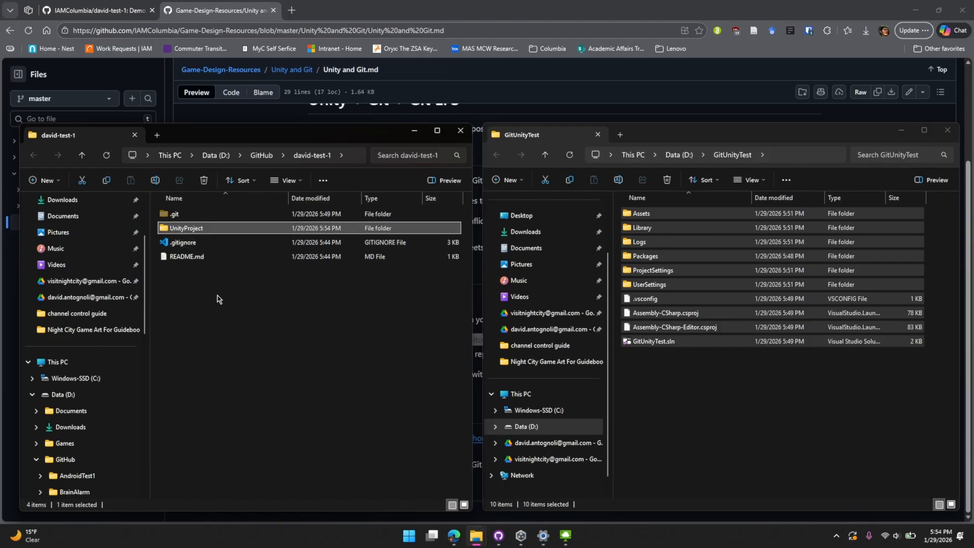
key("Delete")
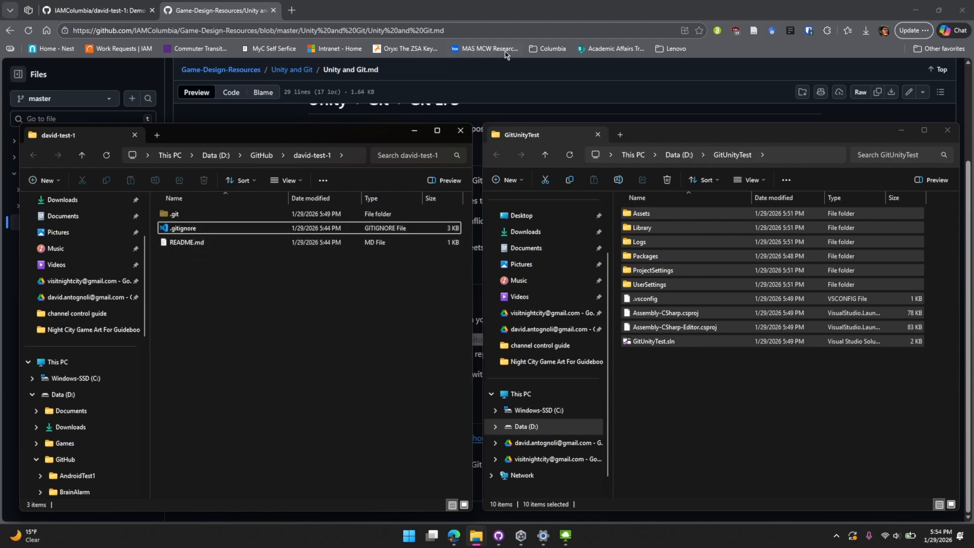
Open the cloned repository's .gitignore file in Visual Studio Code and examine its ignore rules.
left_click(584, 91)
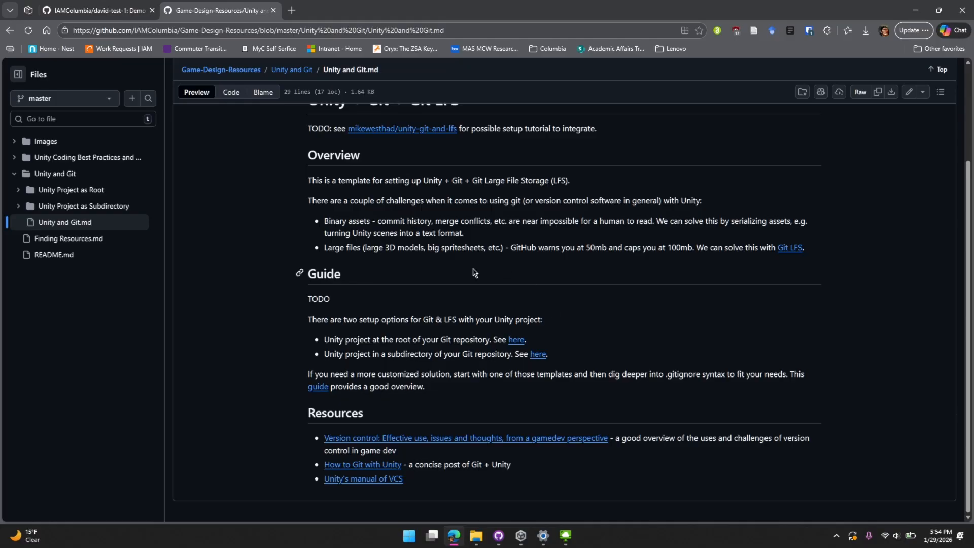
key("alt+Tab")
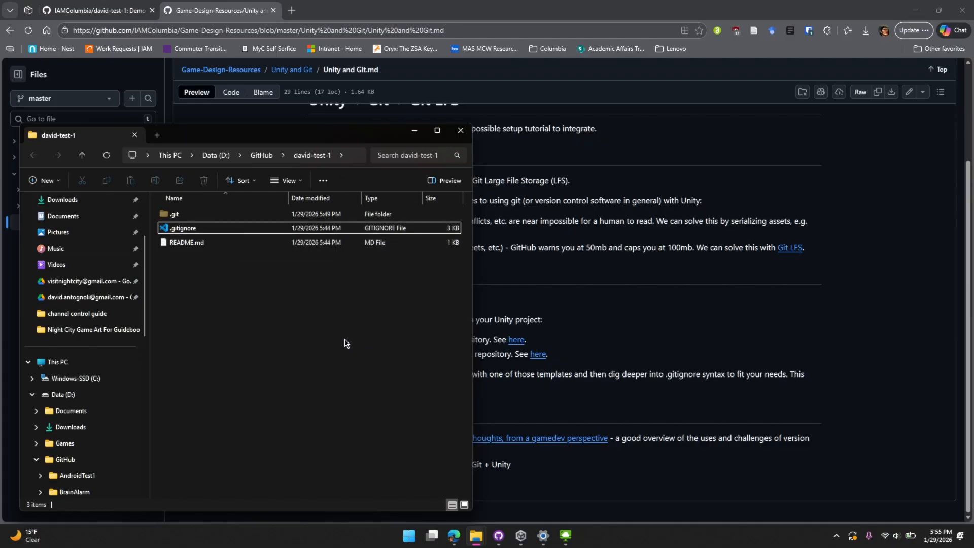
left_click(194, 232)
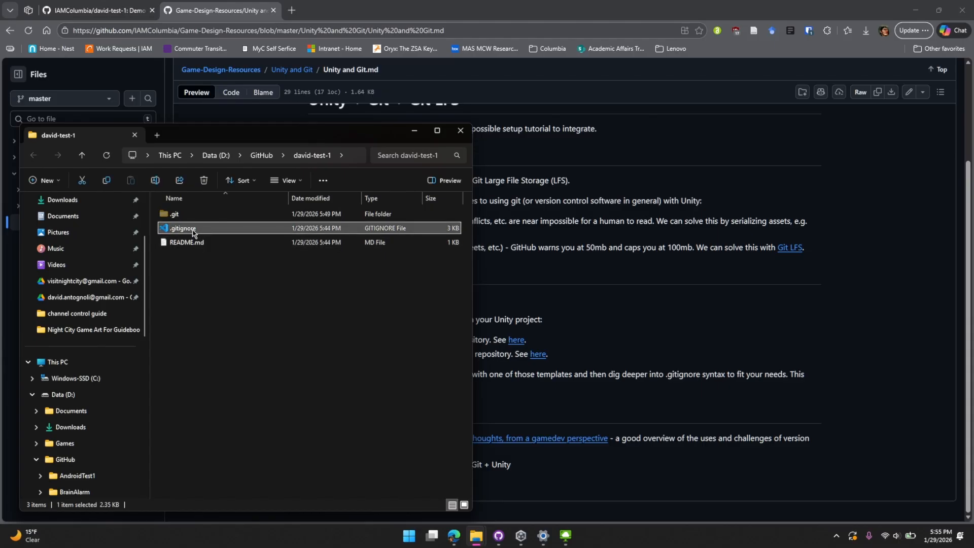
double_click(194, 233)
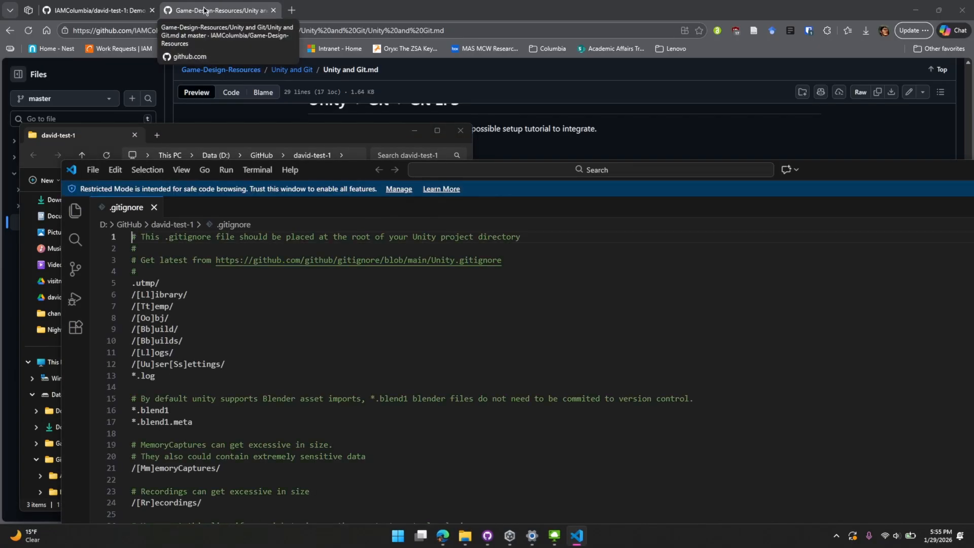
left_click(311, 350)
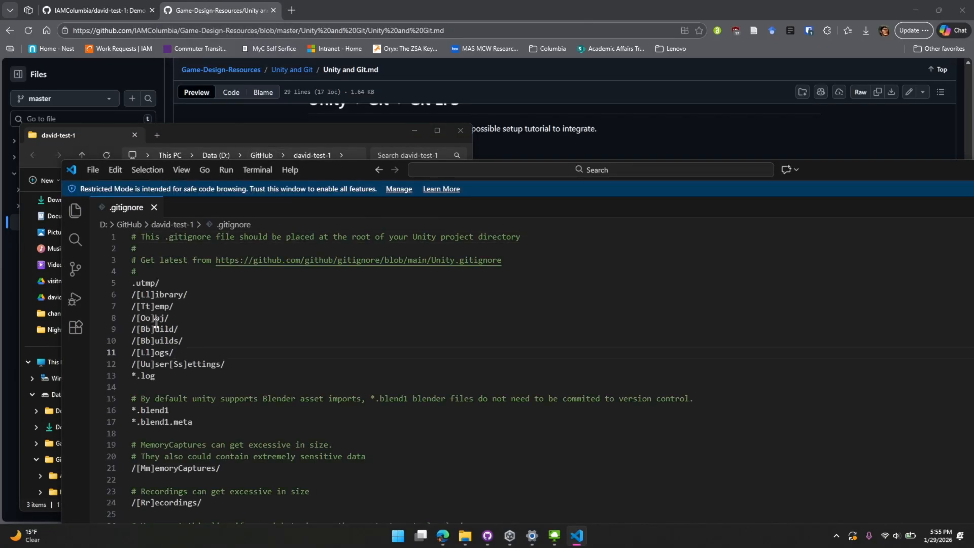
scroll(162, 307, "down", 2)
scroll(161, 307, "up", 2)
Try prefixing the Library rule on line 6 of .gitignore with /UnityProject/, and remove the prefix again.
left_click(136, 296)
type("/UnityProject/")
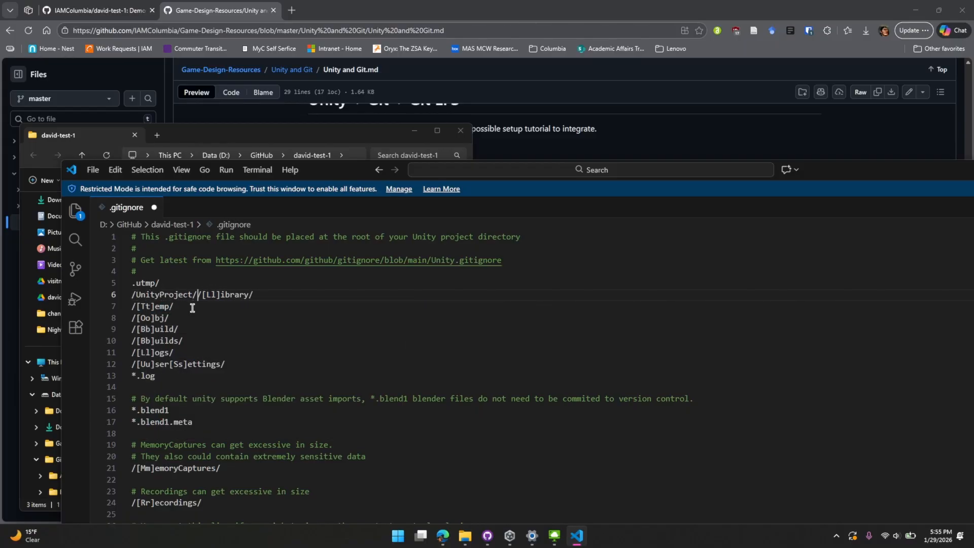
key("BackSpace")
key("BackSpace")
key("BackSpace")
key("BackSpace")
key("BackSpace")
key("BackSpace")
key("BackSpace")
key("BackSpace")
key("BackSpace")
key("BackSpace")
key("BackSpace")
key("BackSpace")
key("BackSpace")
key("BackSpace")
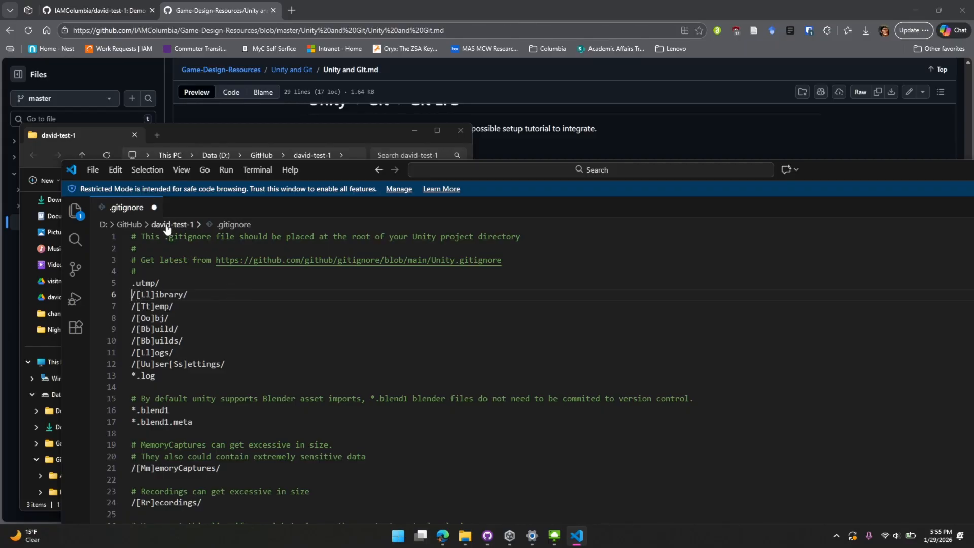
Close the .gitignore file without saving changes and close Visual Studio Code.
left_click(155, 207)
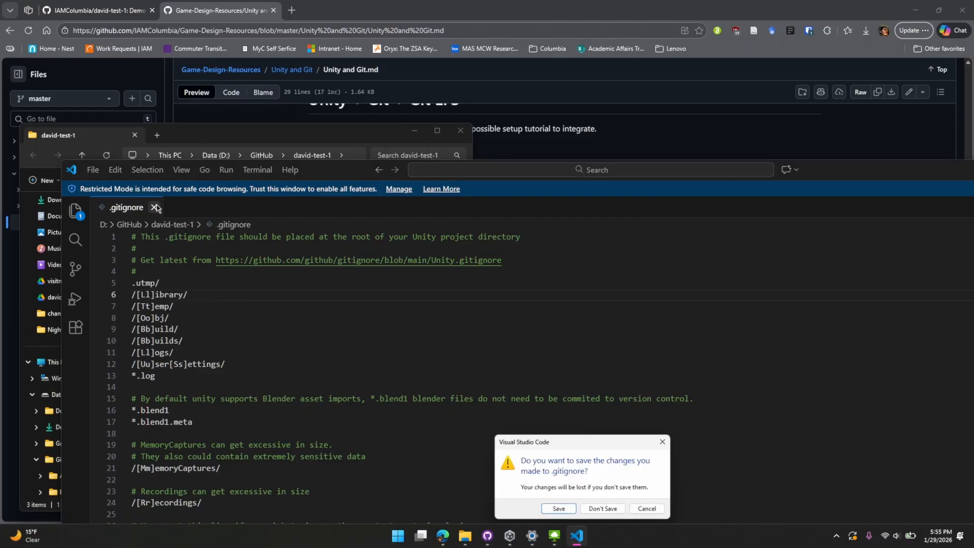
left_click(604, 510)
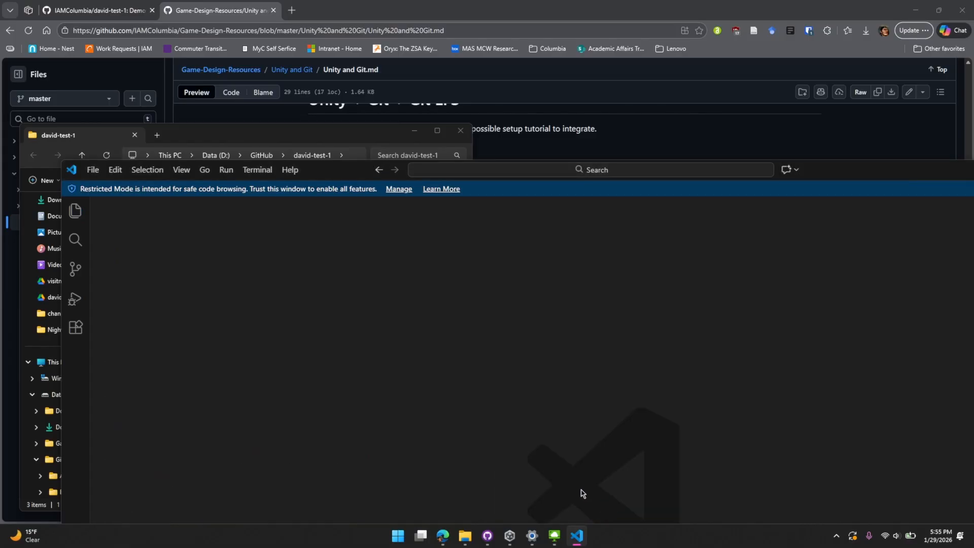
left_click_drag(872, 173, 613, 211)
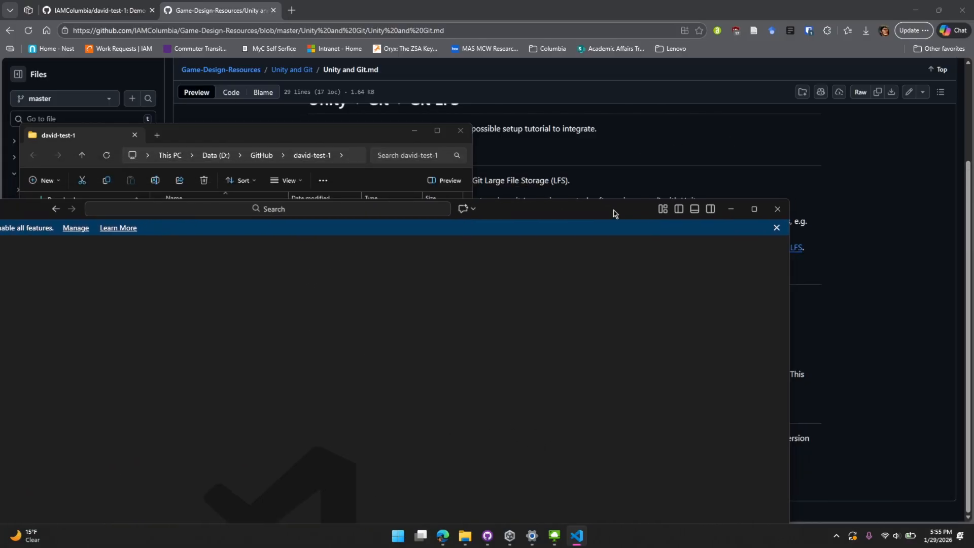
left_click(789, 209)
Return to the Unity and Git page in the browser and open the template for a Unity project at the repository root.
left_click(352, 346)
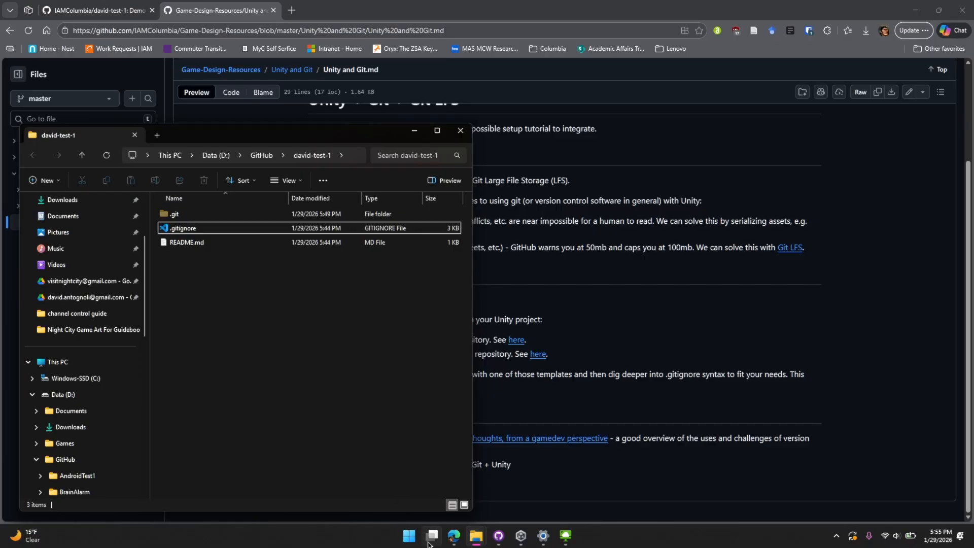
mouse_move(476, 539)
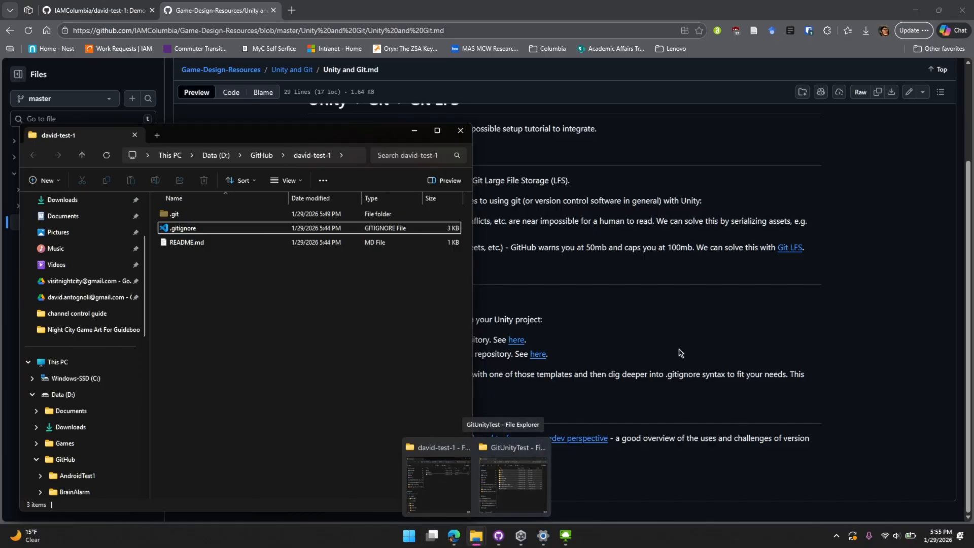
left_click(673, 331)
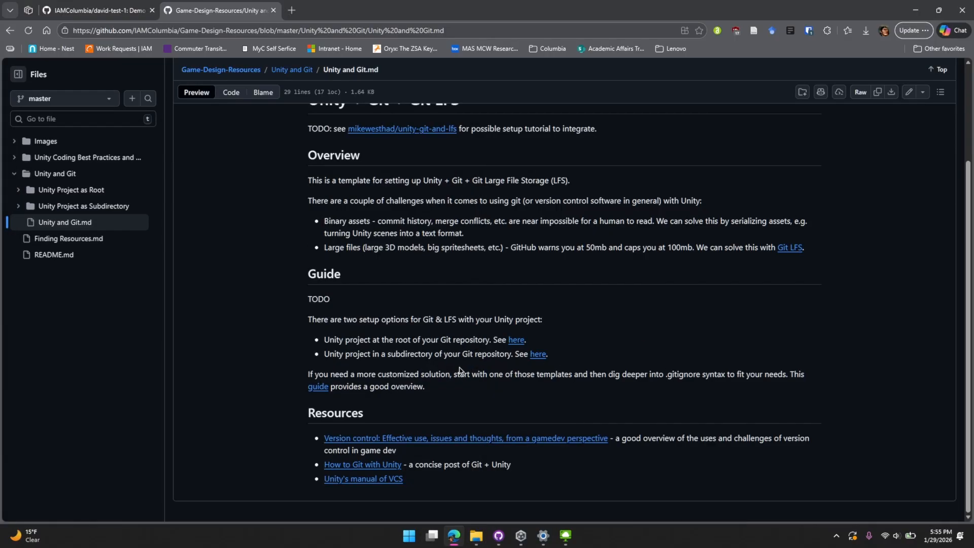
left_click(517, 344)
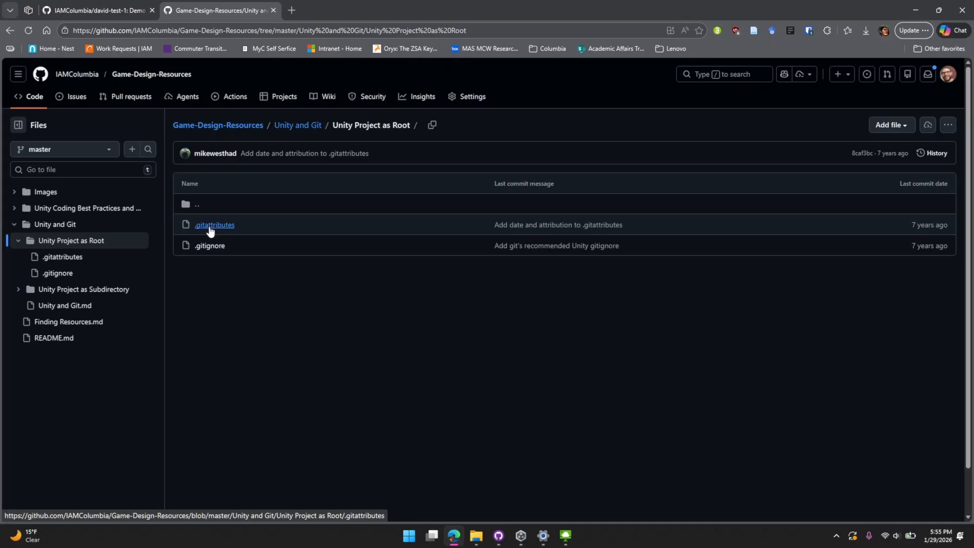
Download the root template's .gitattributes file and show the download in its folder.
left_click(211, 227)
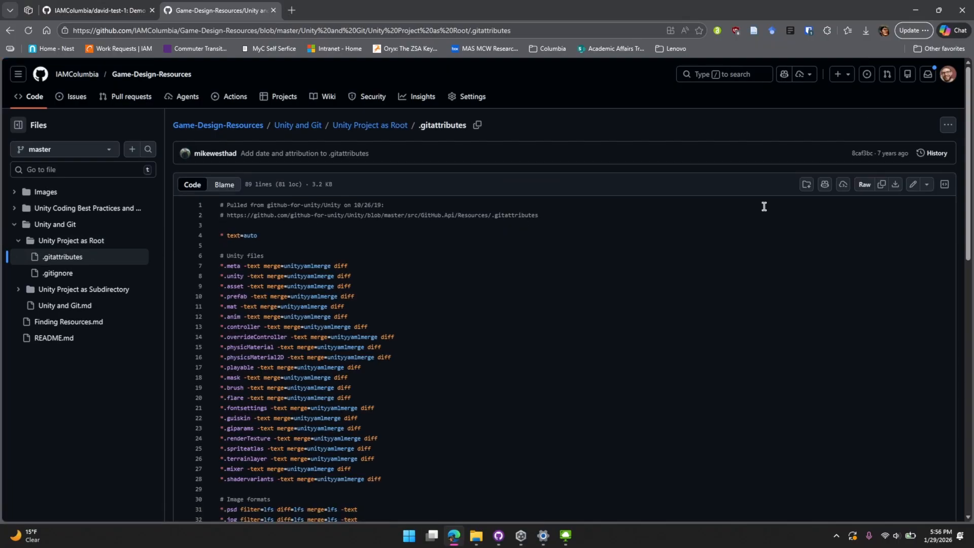
left_click(894, 188)
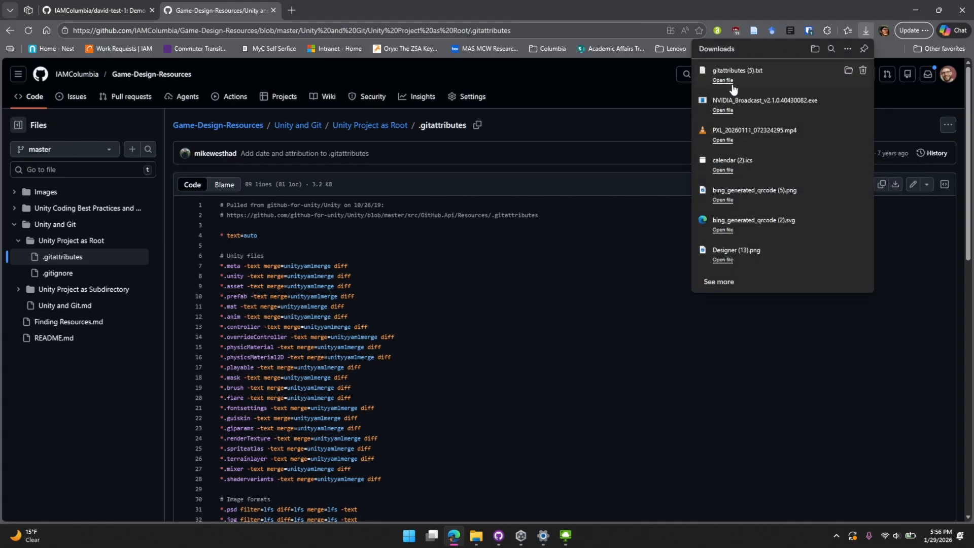
left_click(849, 71)
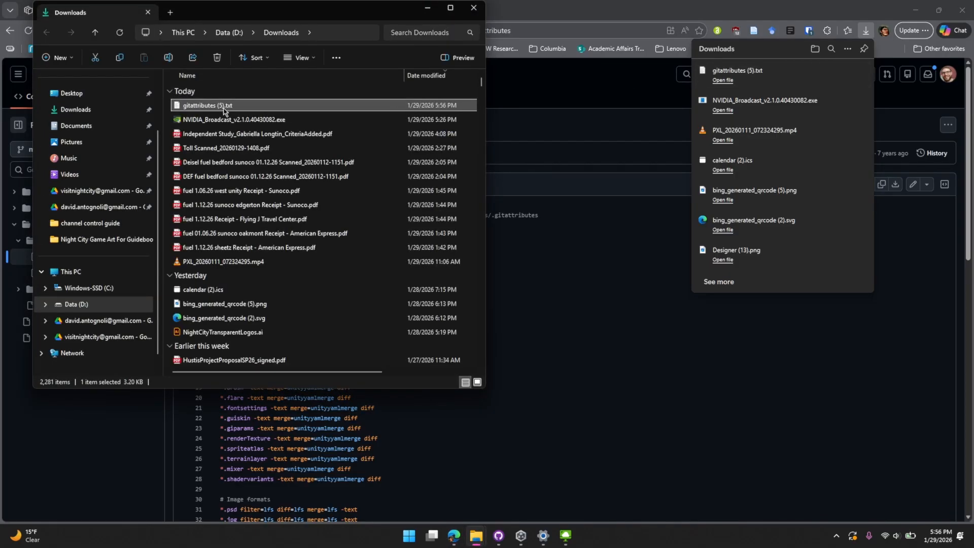
Rename the downloaded gitattributes (5).txt to .gitattributes, accept the extension change and the suggested alternative name (2).gitattributes.
left_click(222, 107)
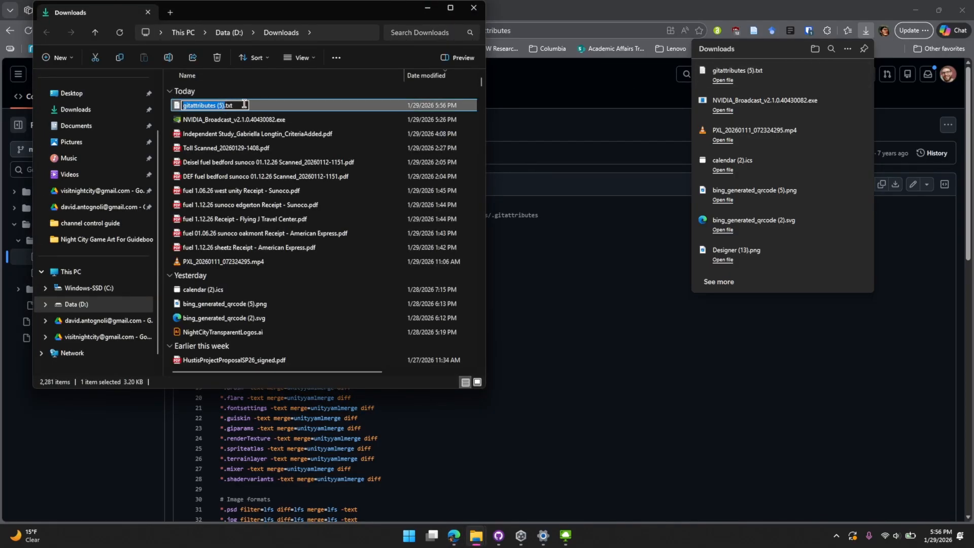
left_click(244, 104)
key("BackSpace")
key("BackSpace")
key("BackSpace")
key("BackSpace")
key("BackSpace")
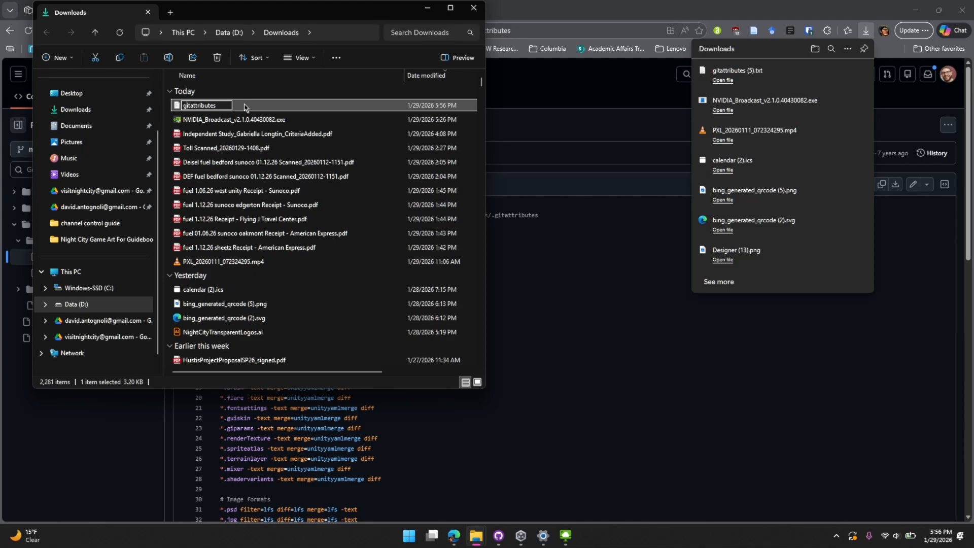
type(".")
key("Return")
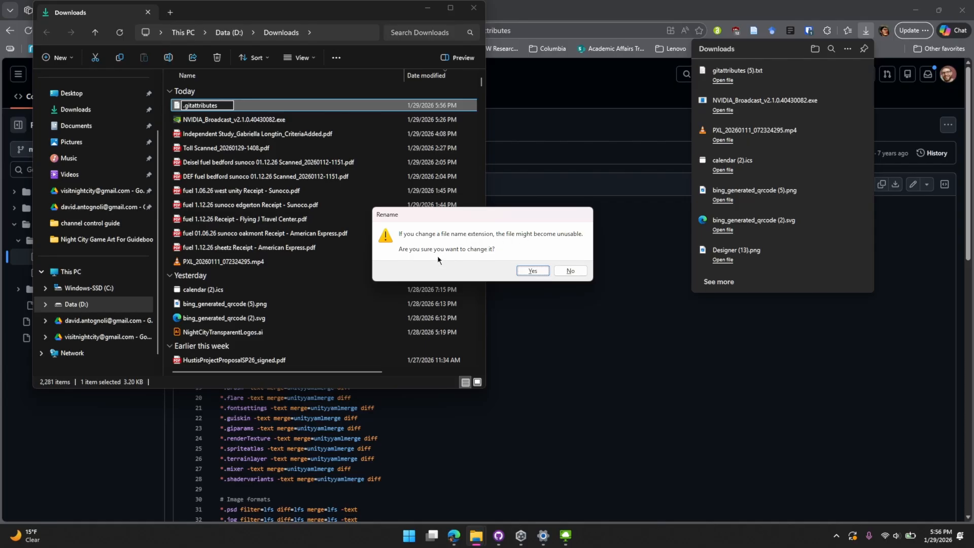
left_click(534, 272)
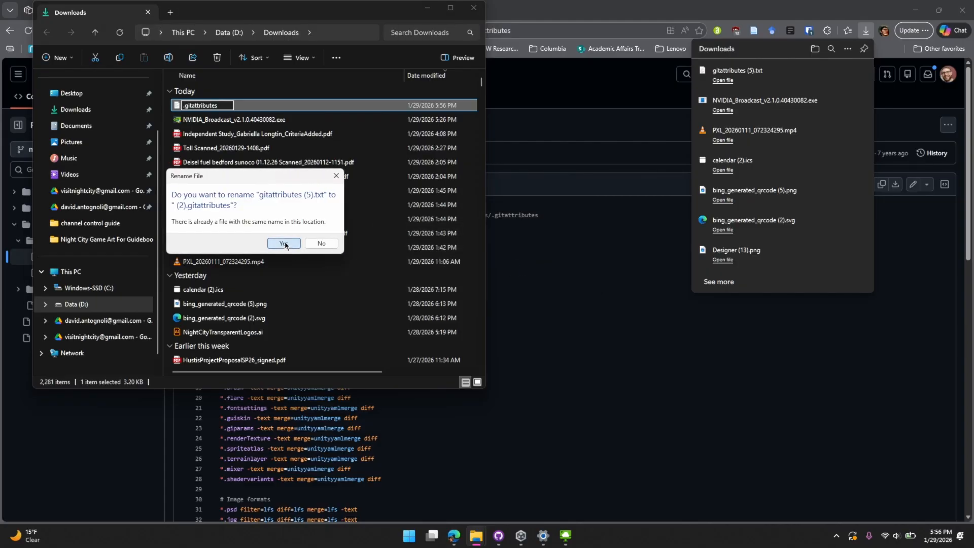
left_click(285, 244)
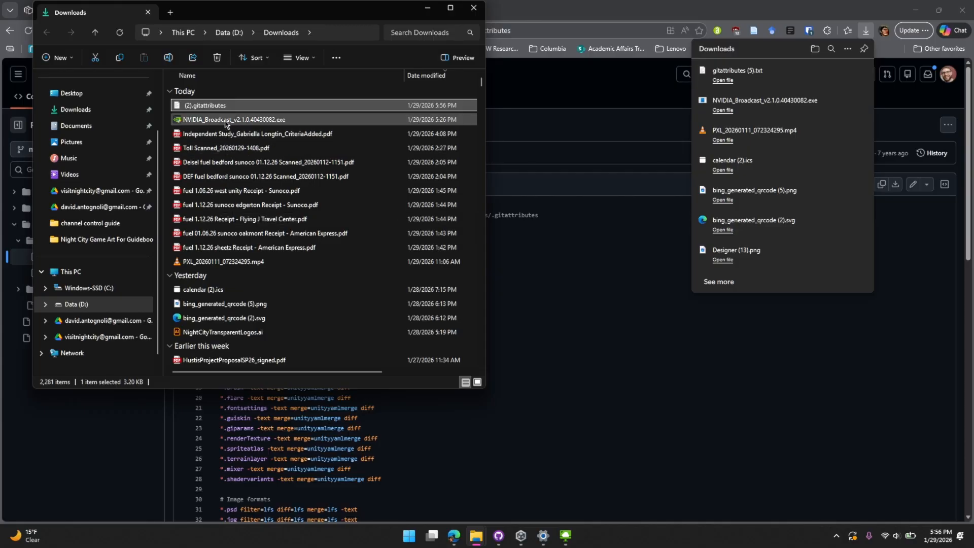
Check in the Downloads folder's display options whether hidden items are shown.
left_click_drag(294, 11, 536, 124)
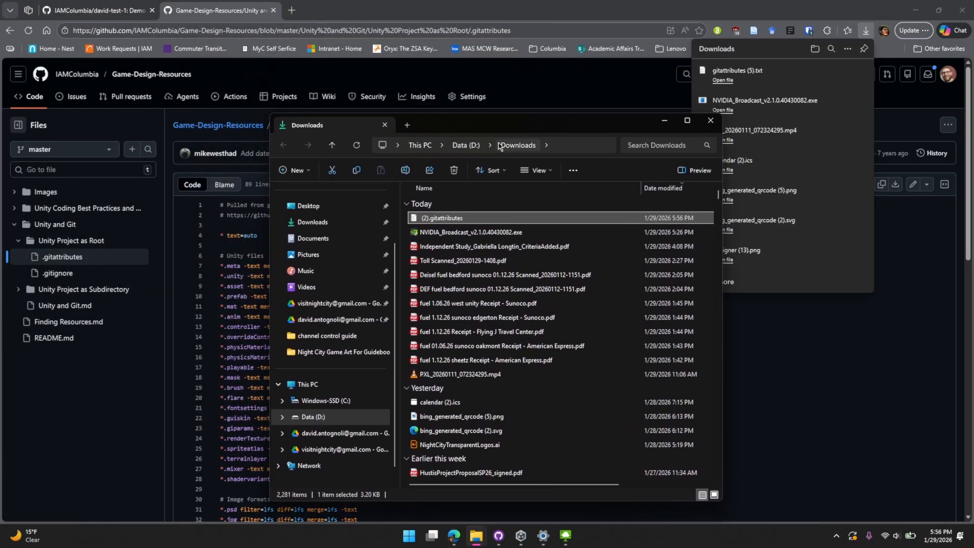
left_click(530, 172)
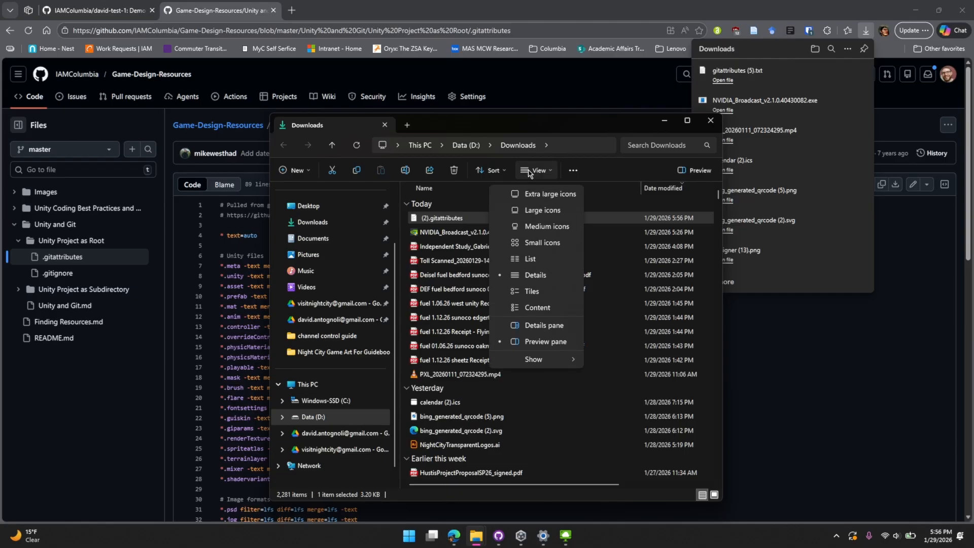
left_click(530, 170)
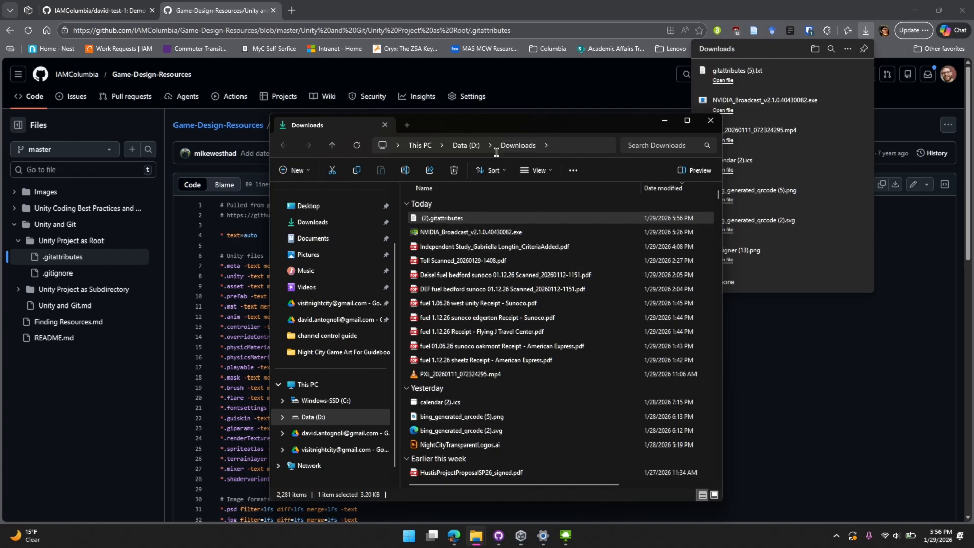
left_click(539, 171)
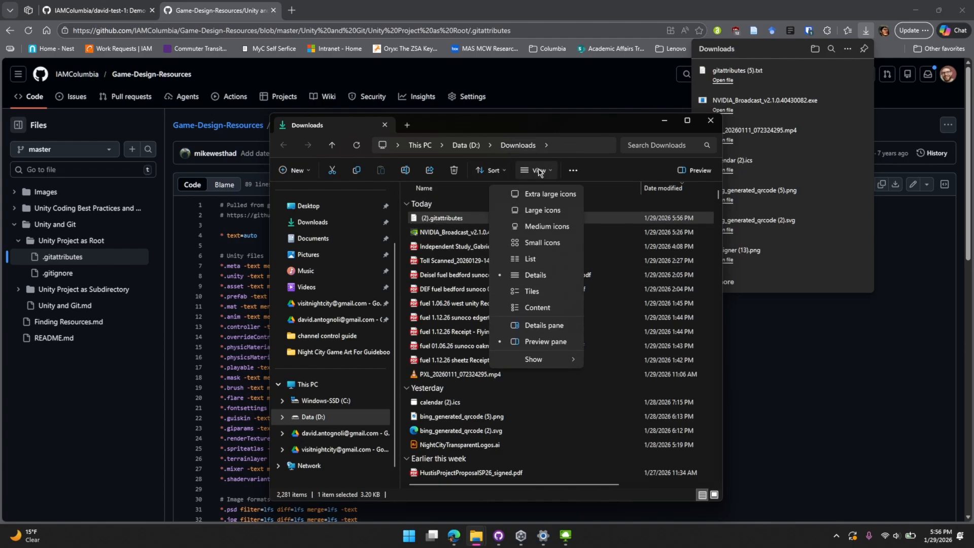
mouse_move(541, 365)
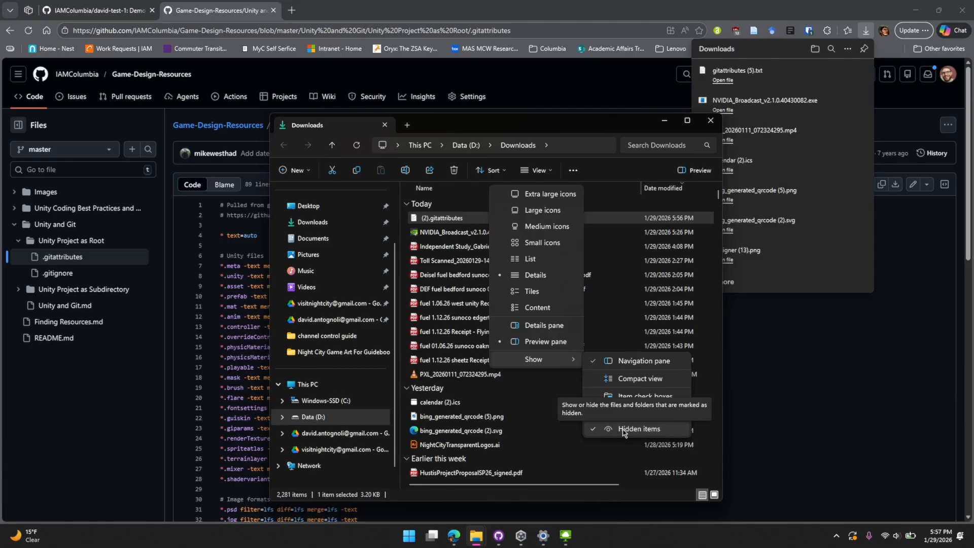
Move the (2).gitattributes file from Downloads into the cloned repository's root folder.
left_click_drag(539, 124, 569, 66)
mouse_move(476, 537)
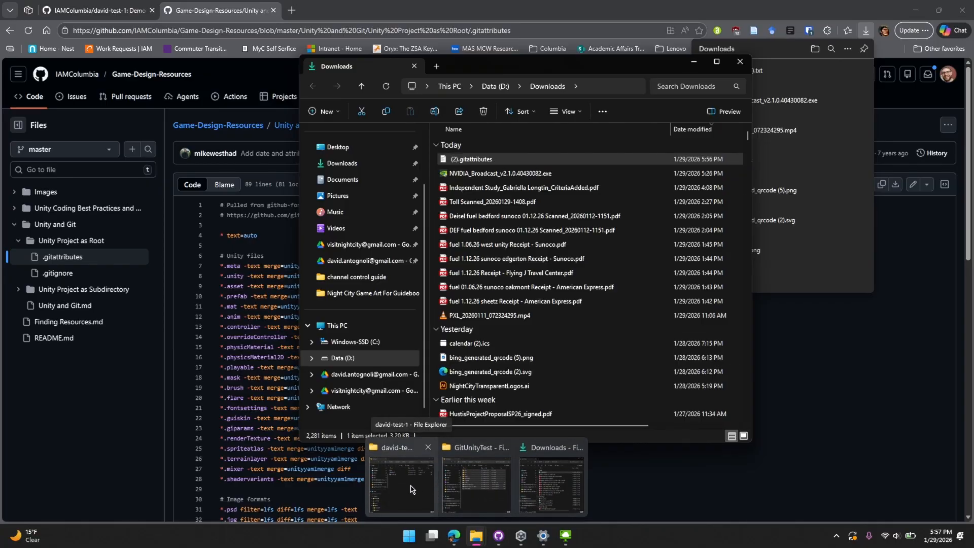
left_click(412, 491)
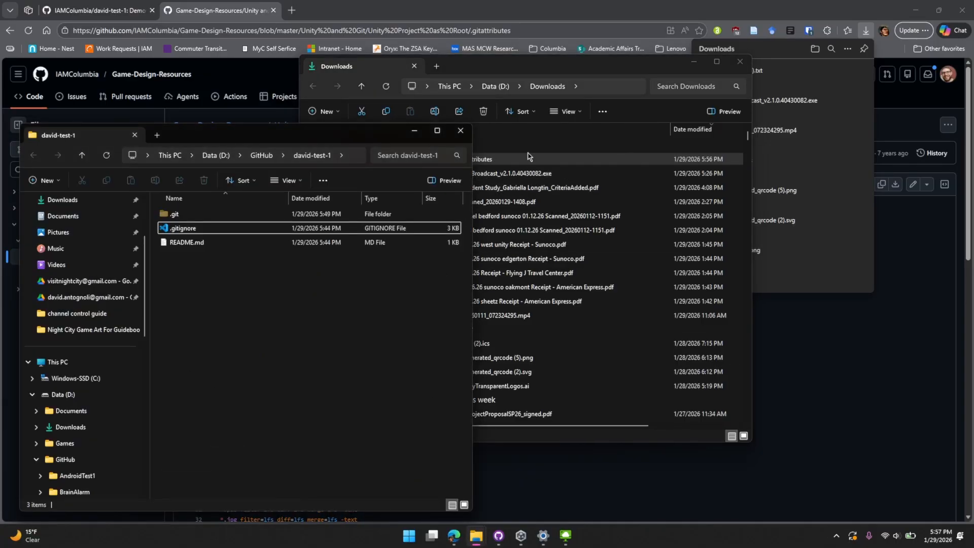
left_click(489, 163)
left_click_drag(490, 163, 205, 350)
Rename the moved file in the repository folder to .gitattributes and minimize the Downloads window.
left_click(178, 257)
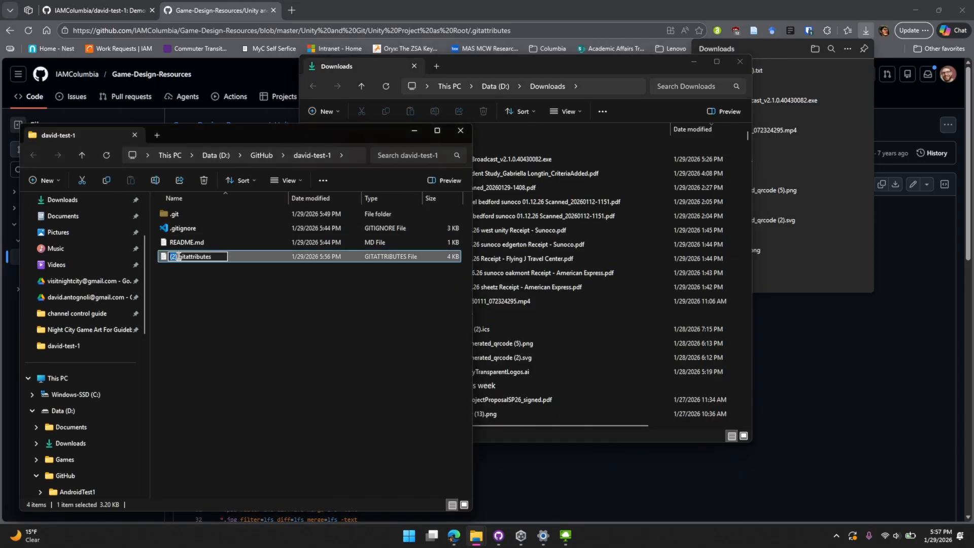
key("BackSpace")
key("BackSpace")
key("BackSpace")
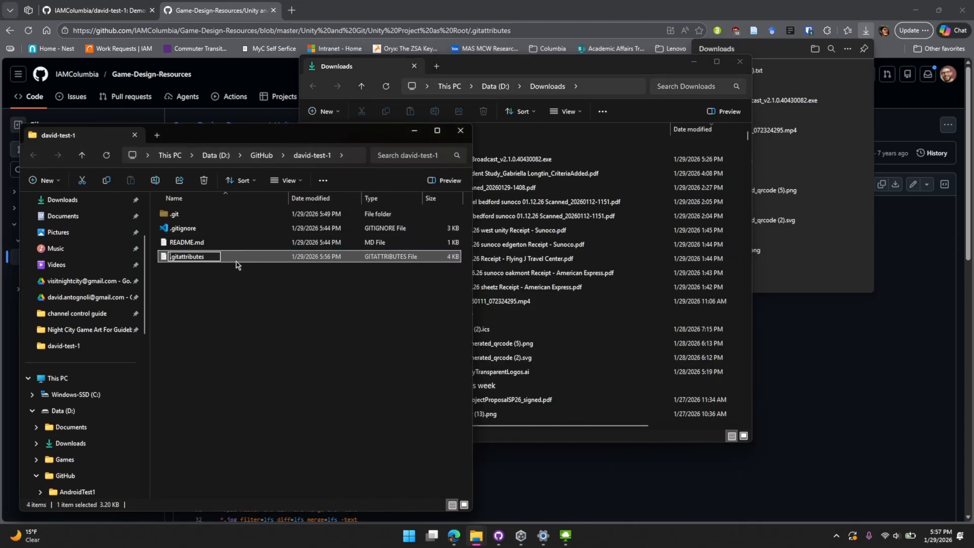
key("Return")
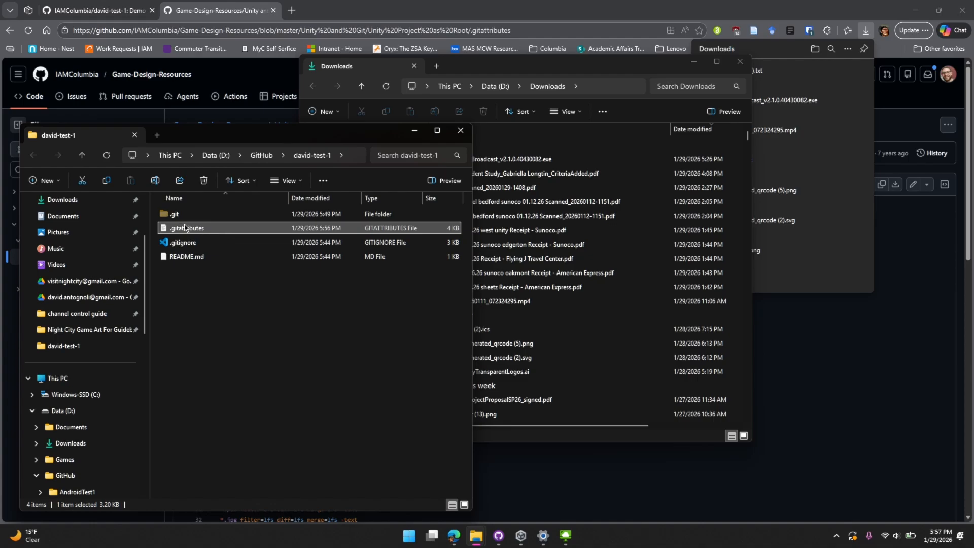
left_click(696, 64)
left_click(211, 326)
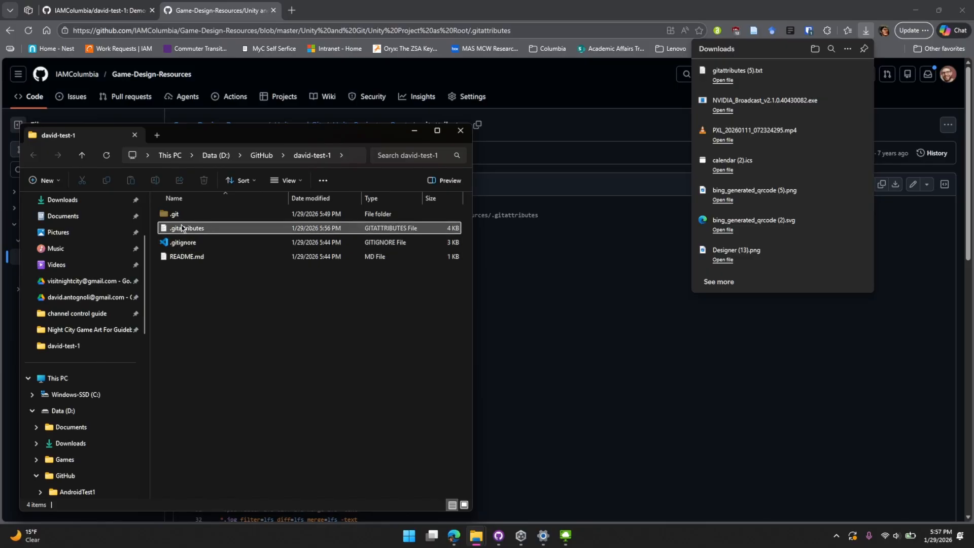
Switch to GitHub Desktop, commit the new .gitattributes file to main with the default summary, and push it to origin.
left_click(495, 538)
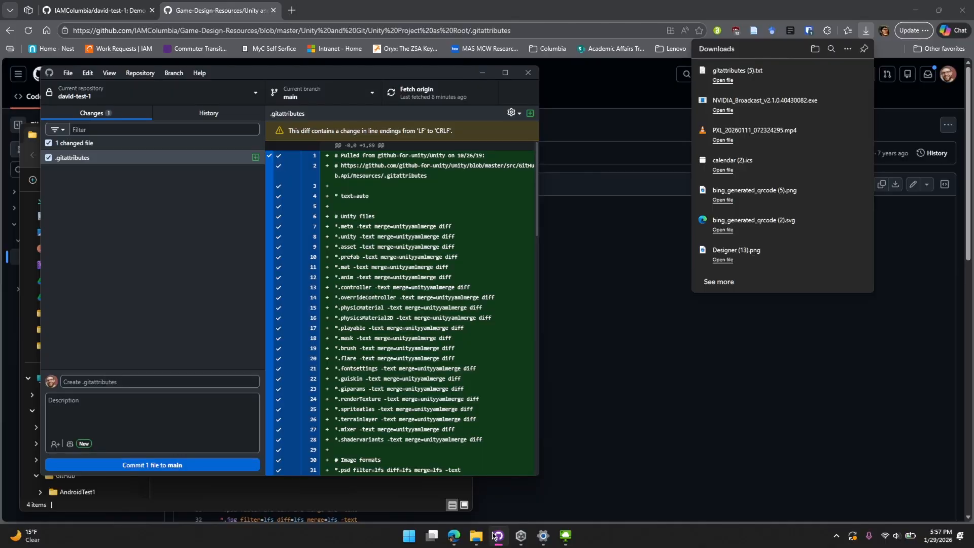
left_click(158, 216)
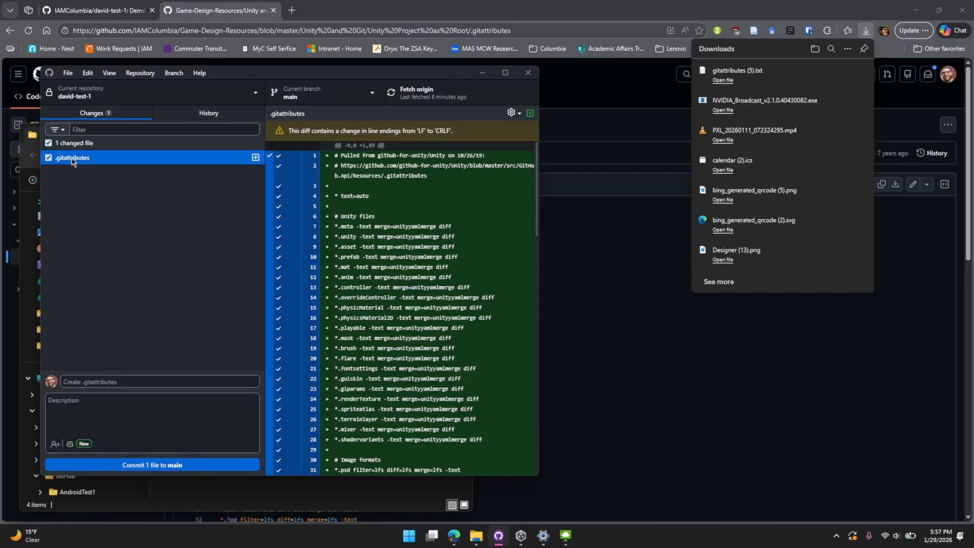
left_click(97, 378)
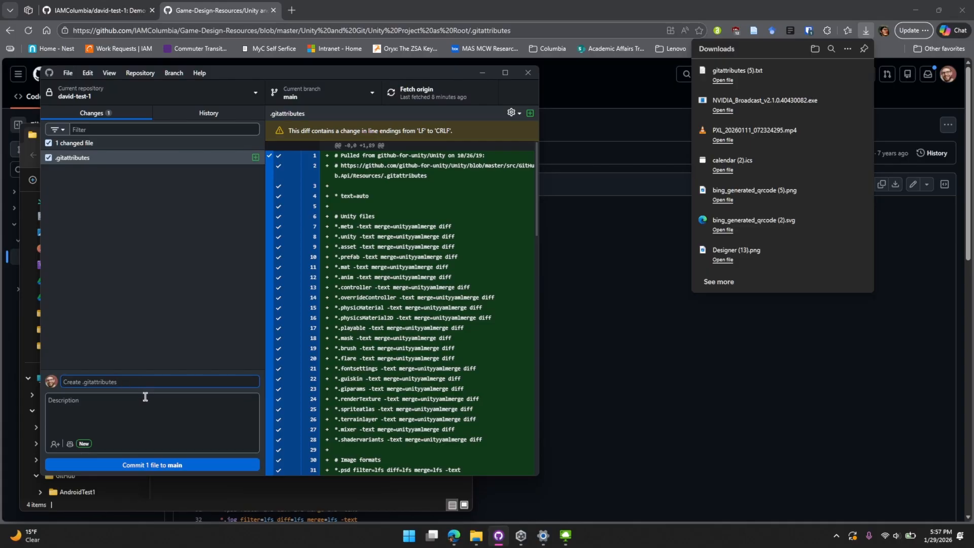
left_click(169, 466)
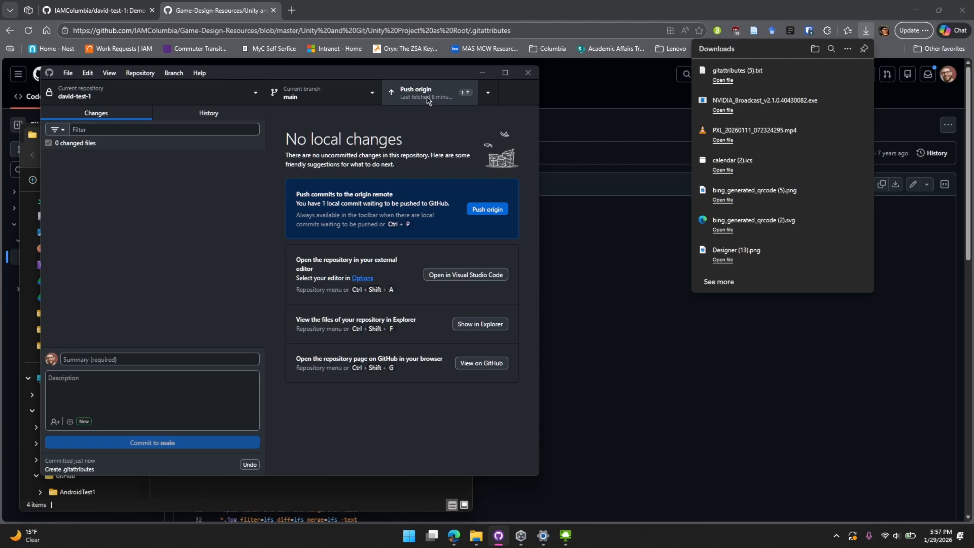
left_click(428, 99)
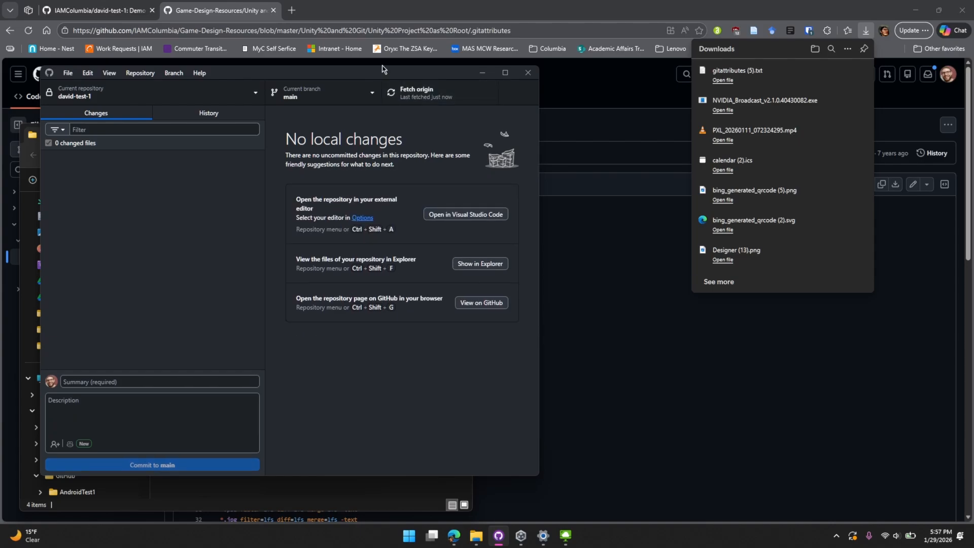
Move the GitHub Desktop window aside, dismiss the browser's downloads list and bring GitHub Desktop back to the front.
left_click_drag(378, 74, 661, 112)
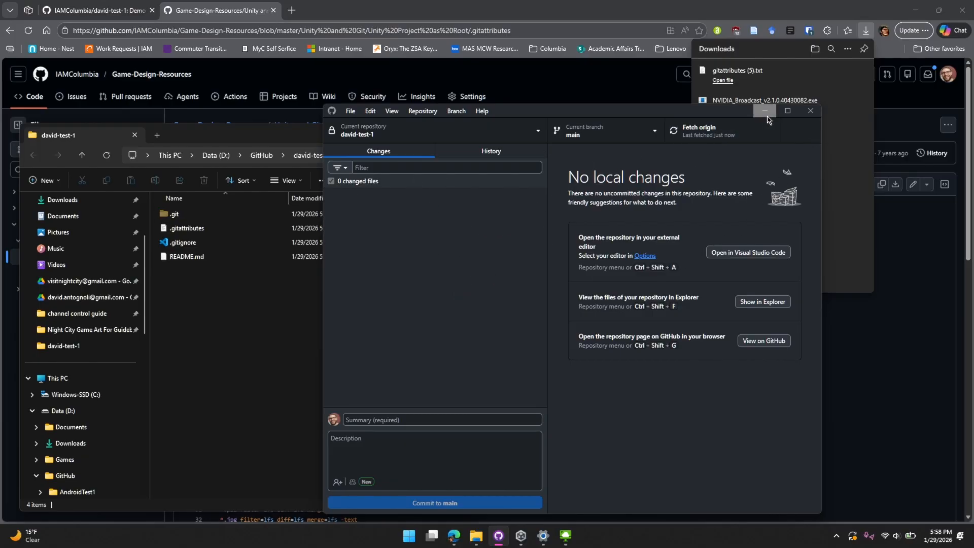
left_click_drag(714, 118, 642, 123)
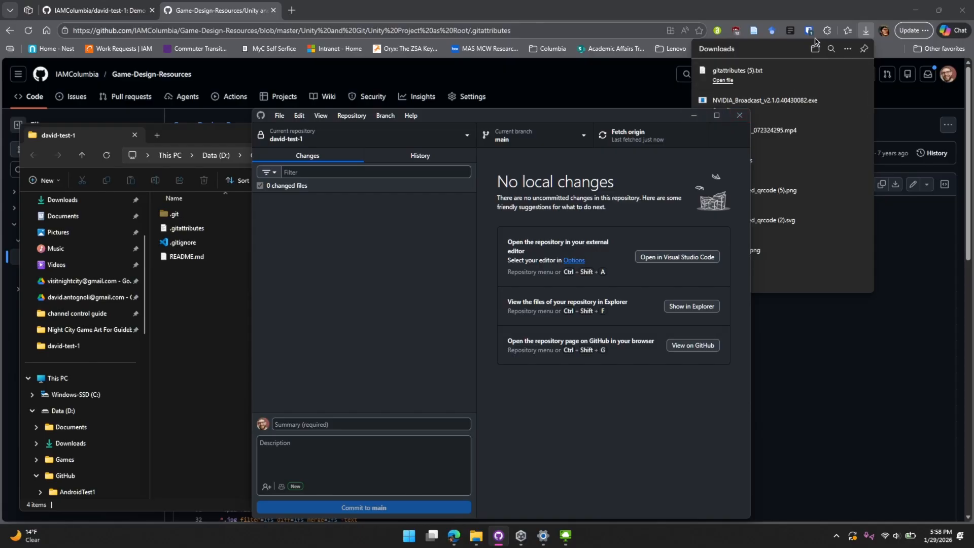
left_click(850, 18)
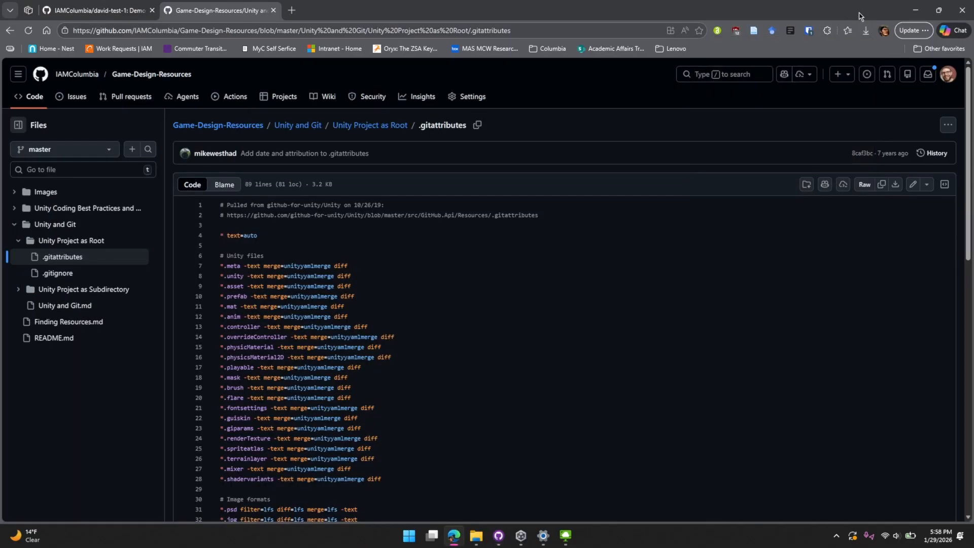
key("alt+Tab")
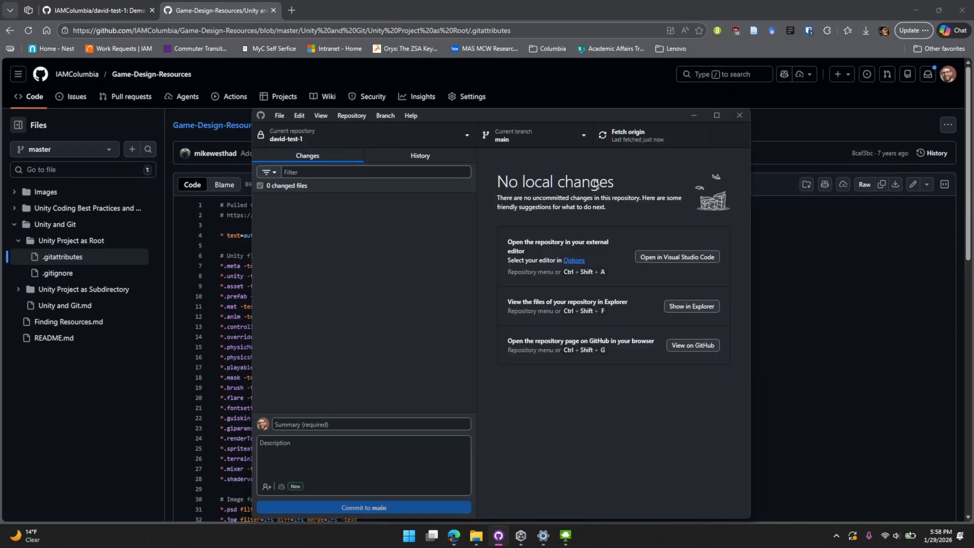
Close GitHub Desktop and launch it again.
left_click(740, 116)
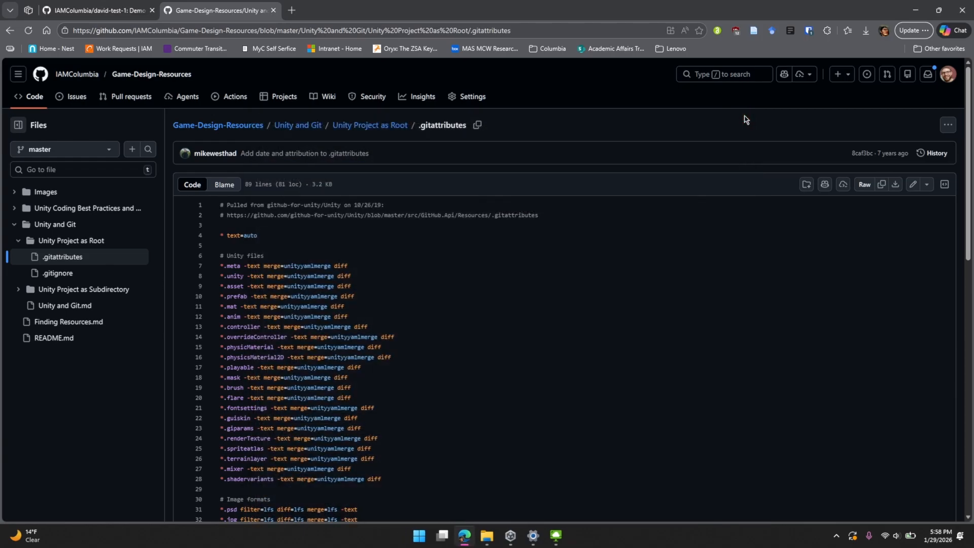
key("super+Tab")
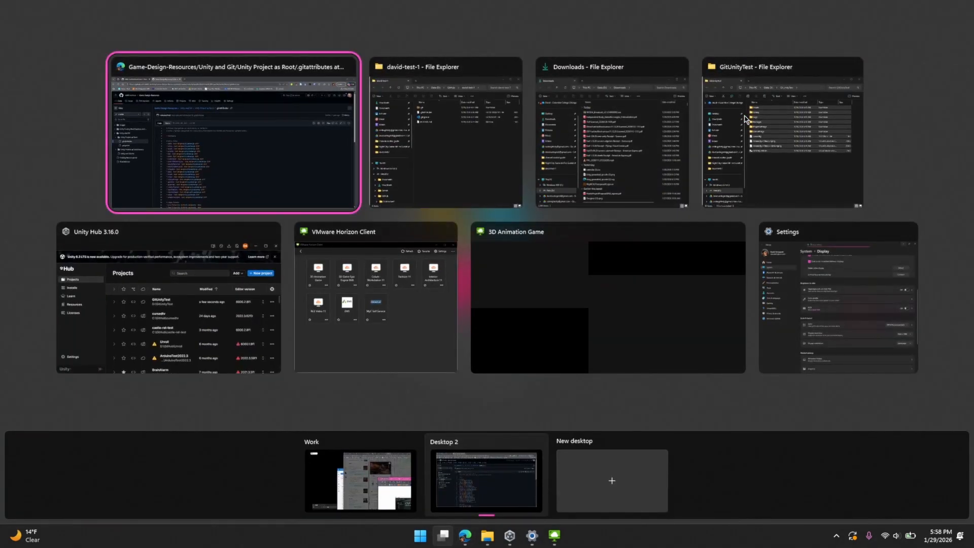
key("Escape")
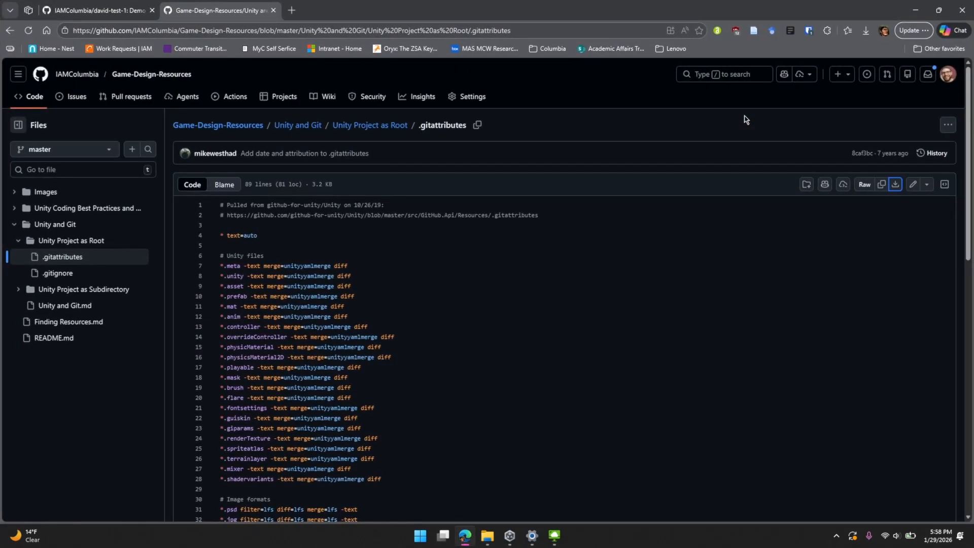
key("super")
type("gith")
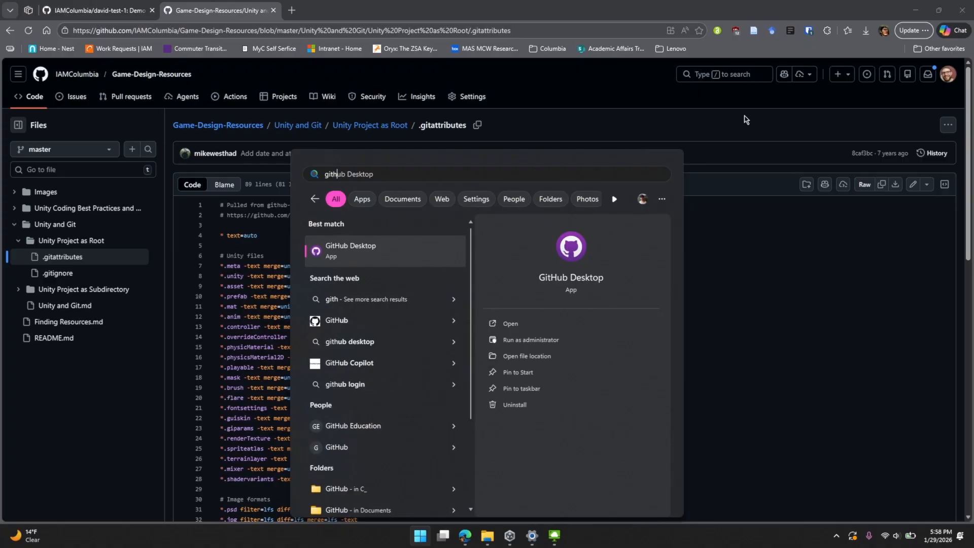
key("Return")
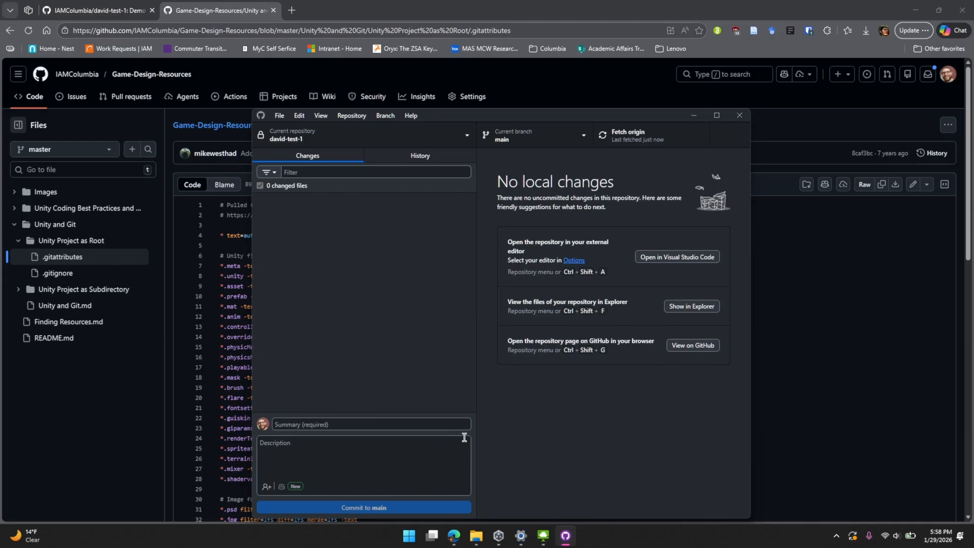
Close the Downloads folder window and bring the repository folder and the GitUnityTest project folder up side by side.
mouse_move(476, 542)
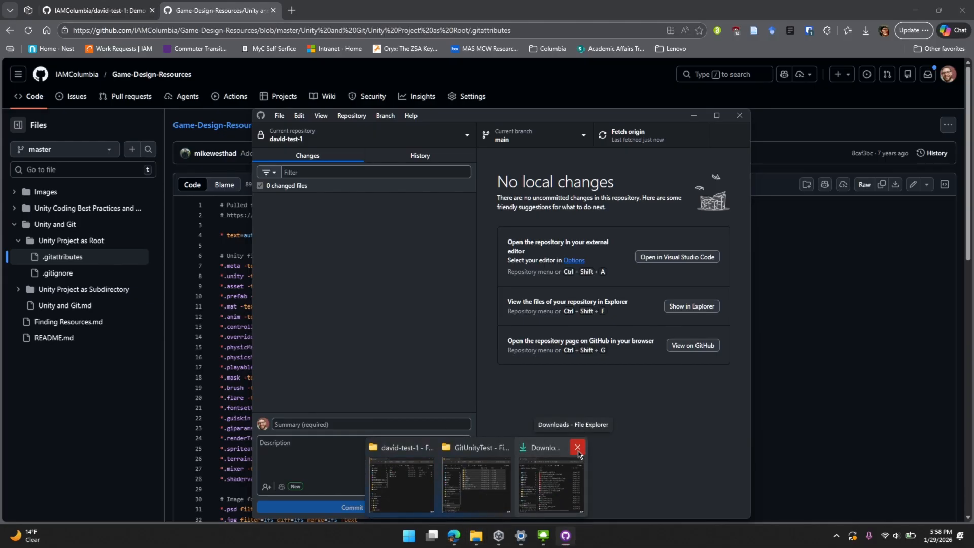
left_click(581, 447)
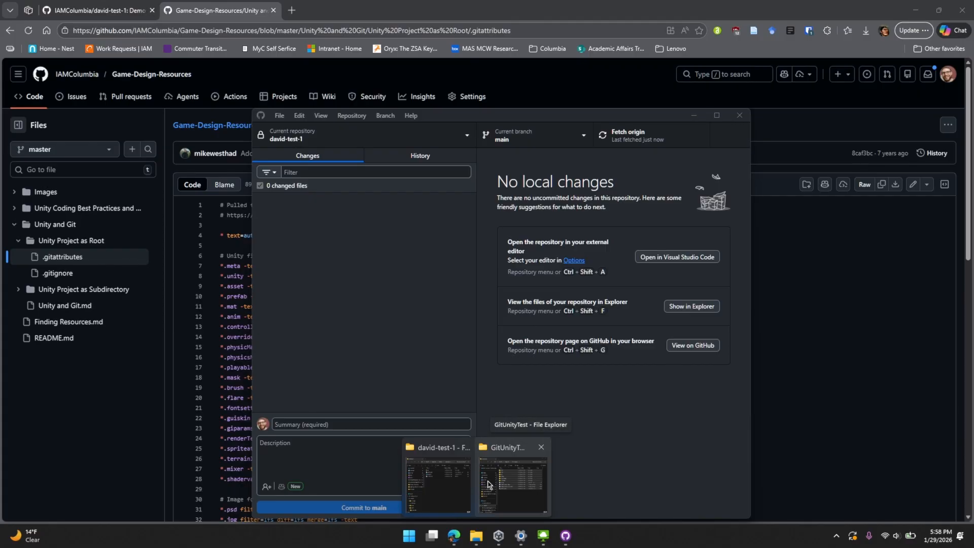
left_click(457, 486)
mouse_move(476, 535)
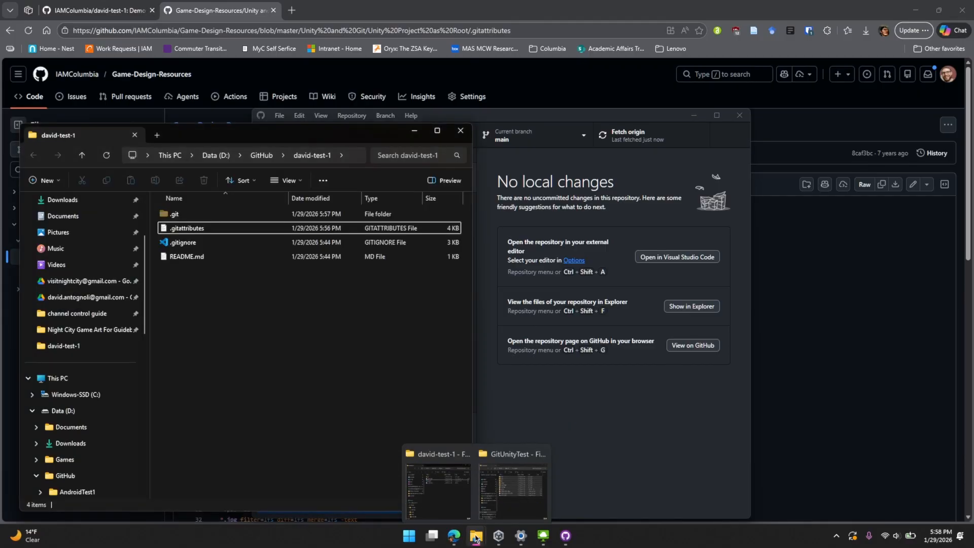
left_click(501, 503)
left_click(772, 341)
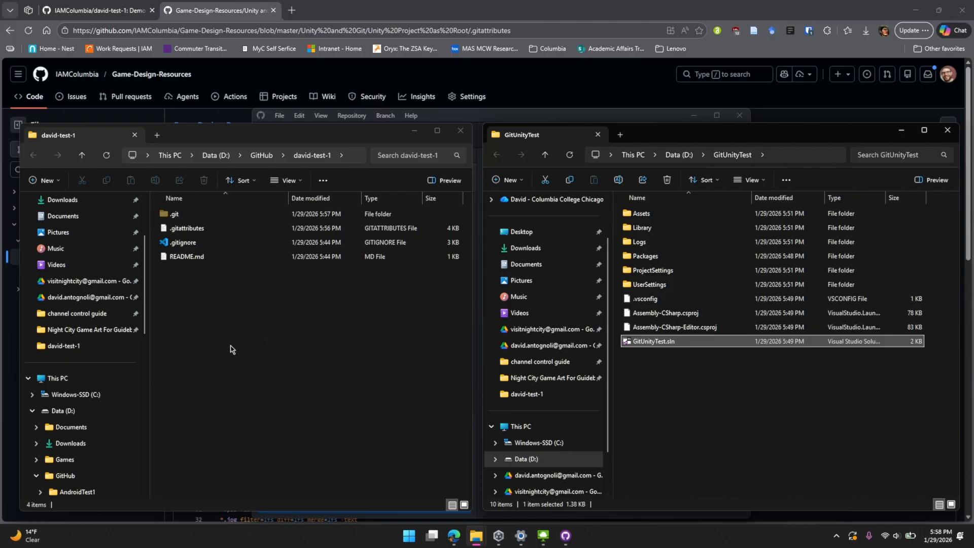
left_click(845, 443)
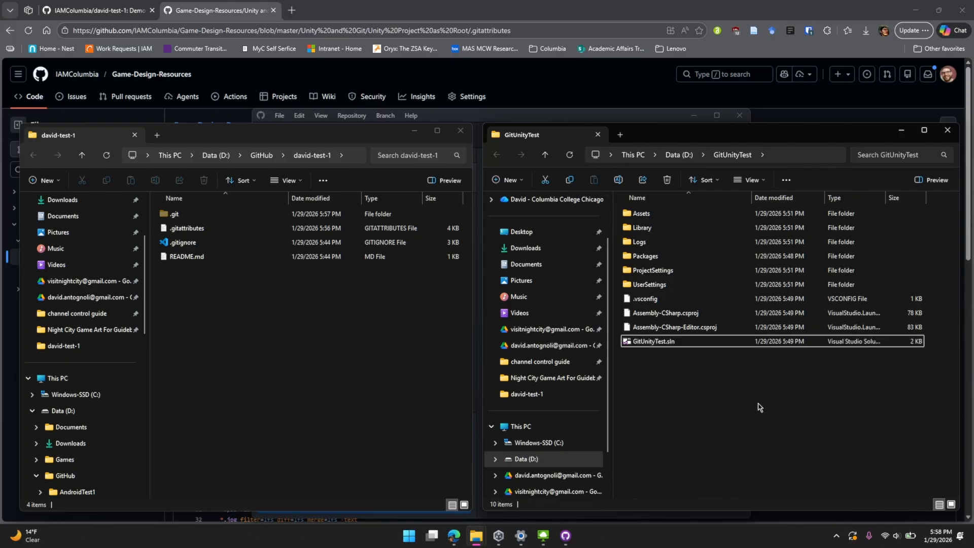
Copy the Assets, Packages and ProjectSettings folders from the GitUnityTest project into the root of the repository folder.
left_click(659, 274)
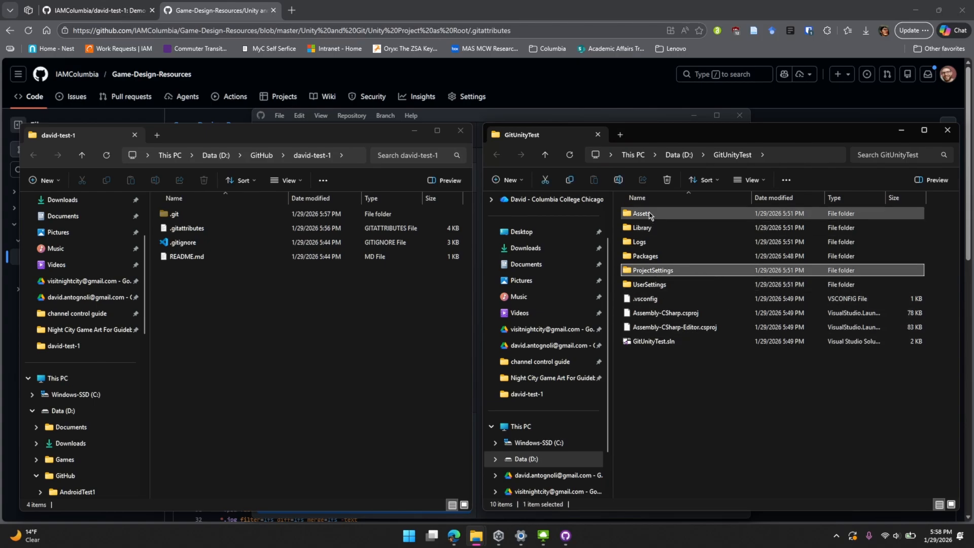
left_click(651, 215, "ctrl")
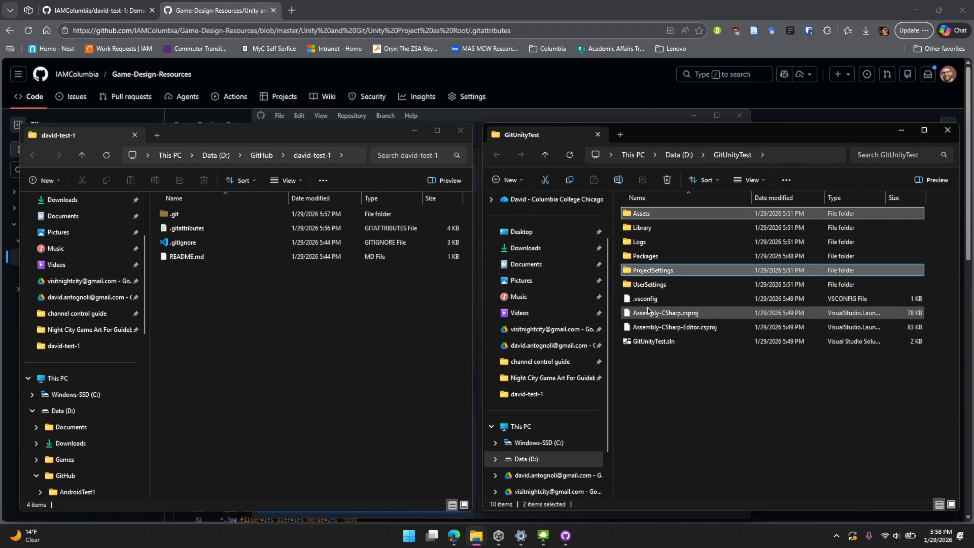
left_click(650, 256, "ctrl")
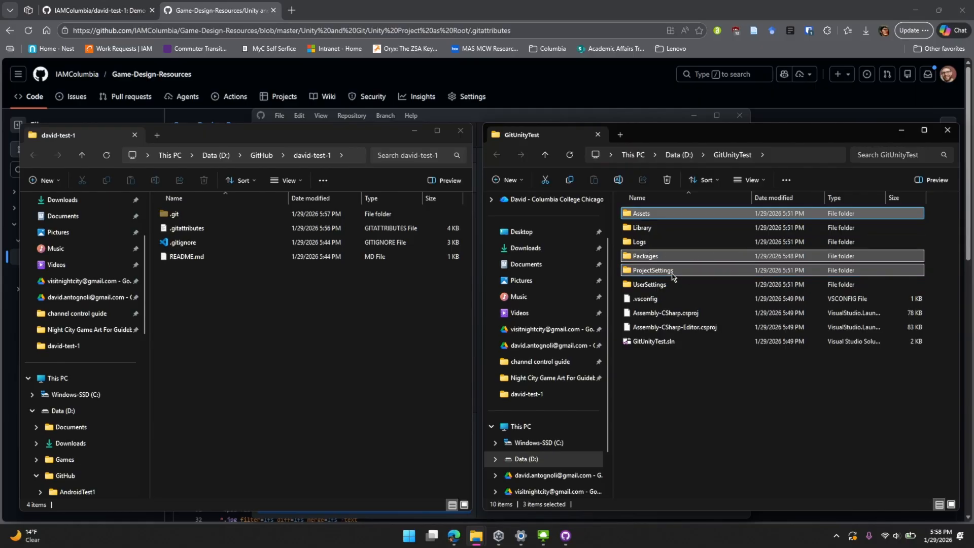
left_click_drag(662, 274, 219, 346)
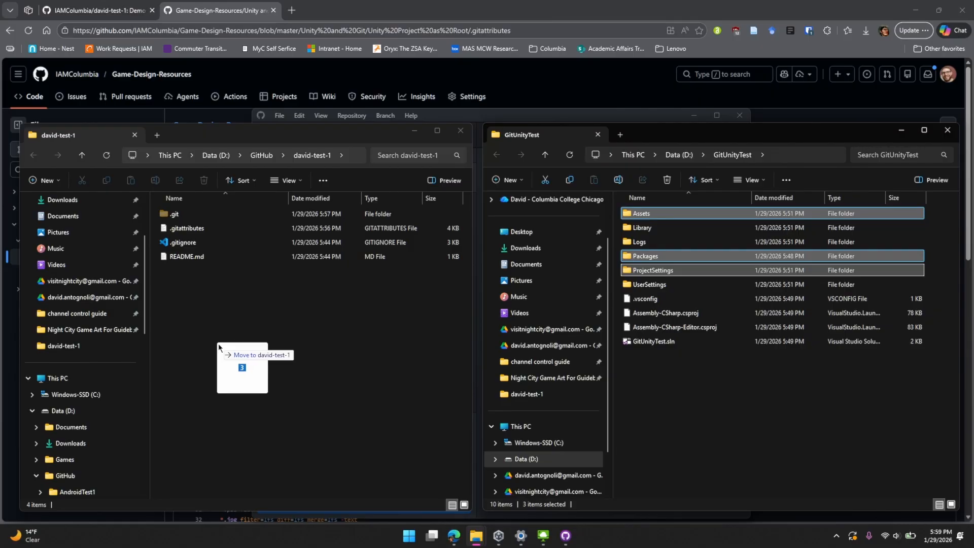
right_click_drag(218, 346, 217, 345)
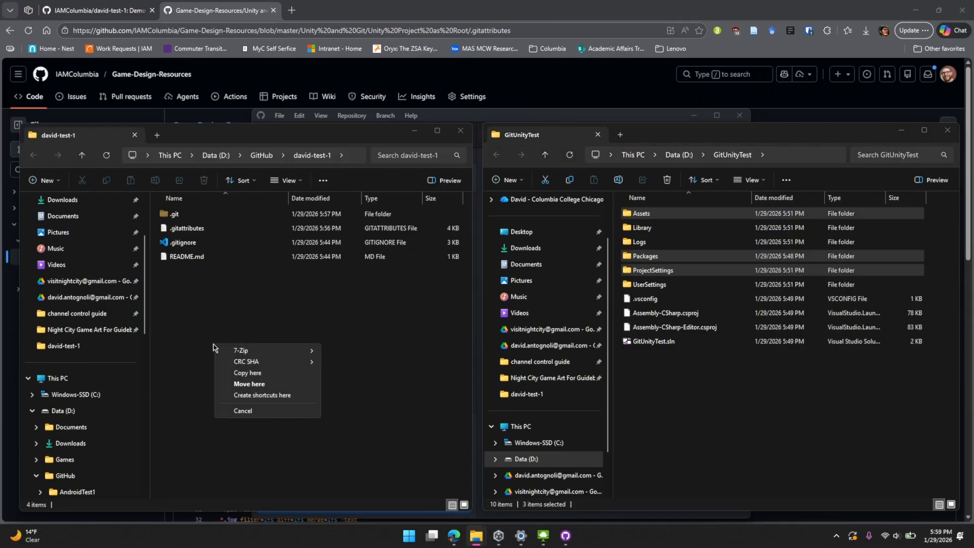
left_click(249, 373)
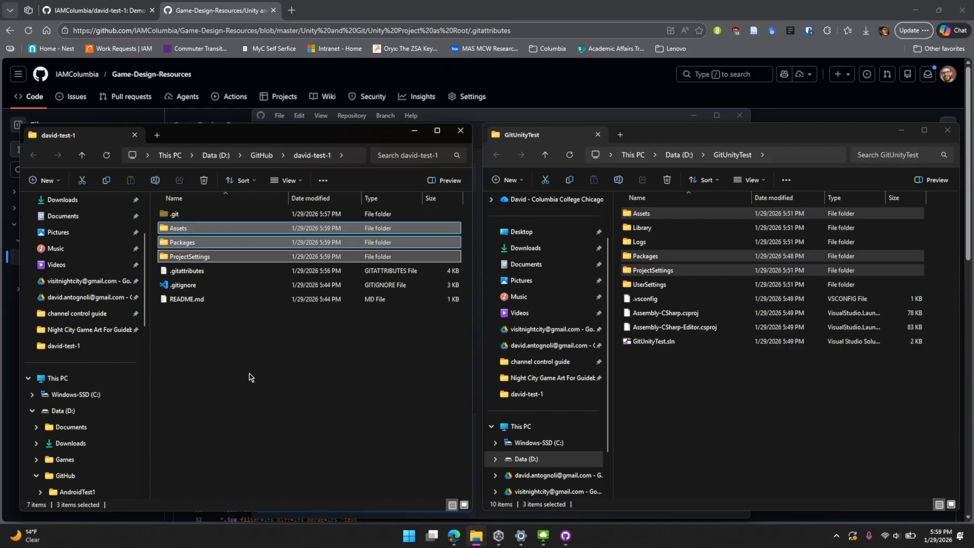
left_click(249, 378)
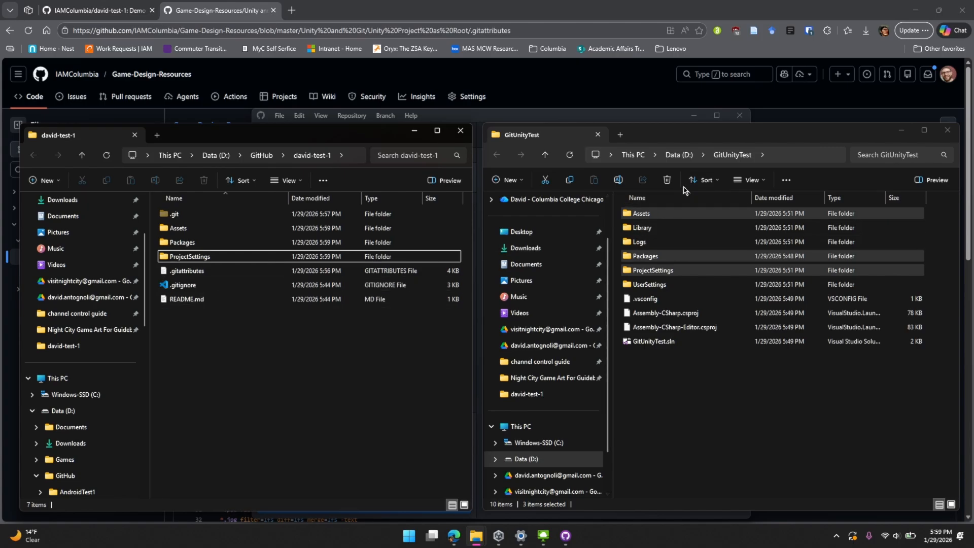
Delete the original GitUnityTest folder from the D: drive and close that folder window.
left_click(679, 155)
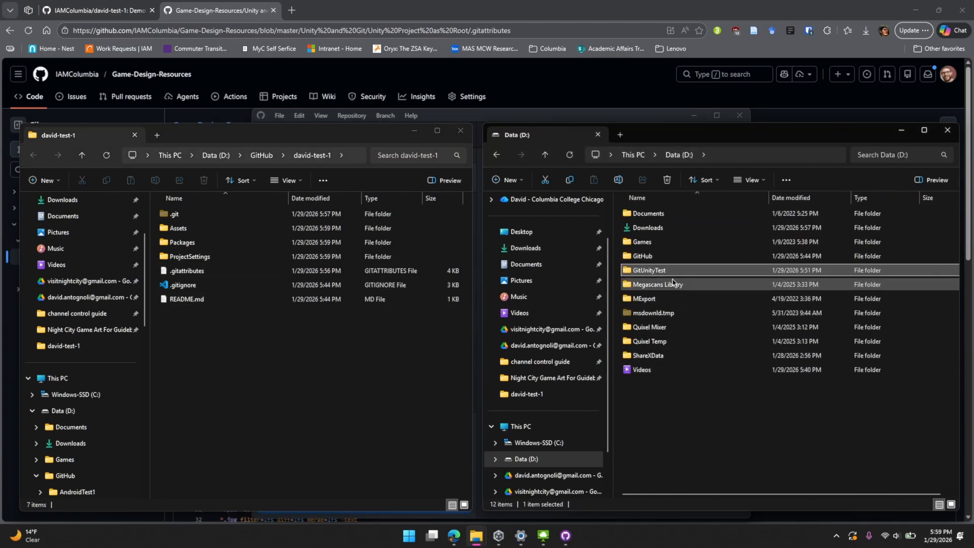
key("Delete")
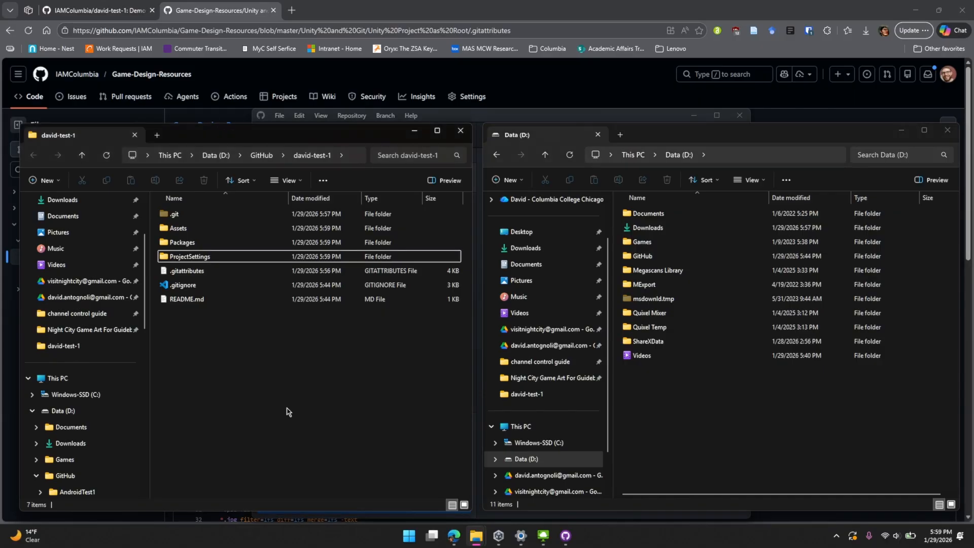
left_click(947, 130)
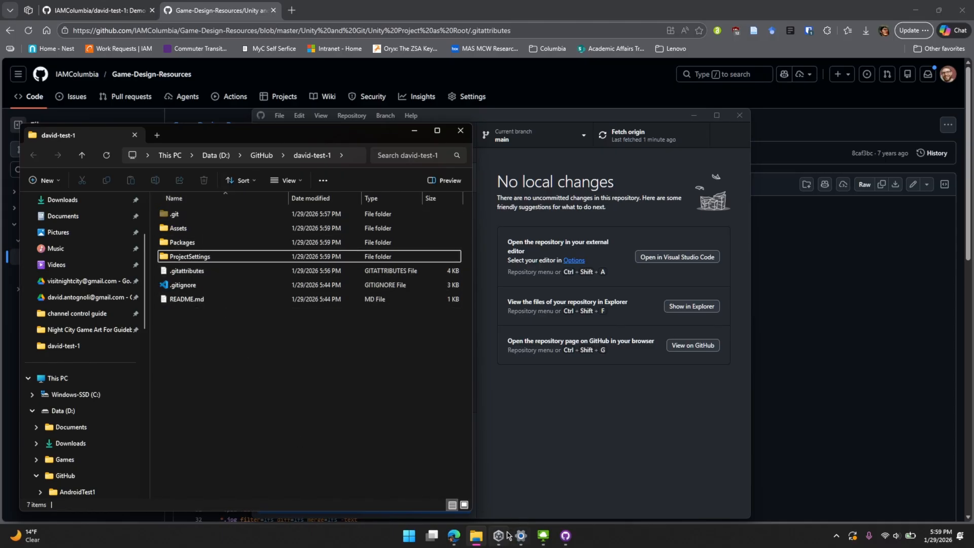
Switch to Unity Hub, try to open GitUnityTest and remove the missing project from the project list.
left_click(488, 523)
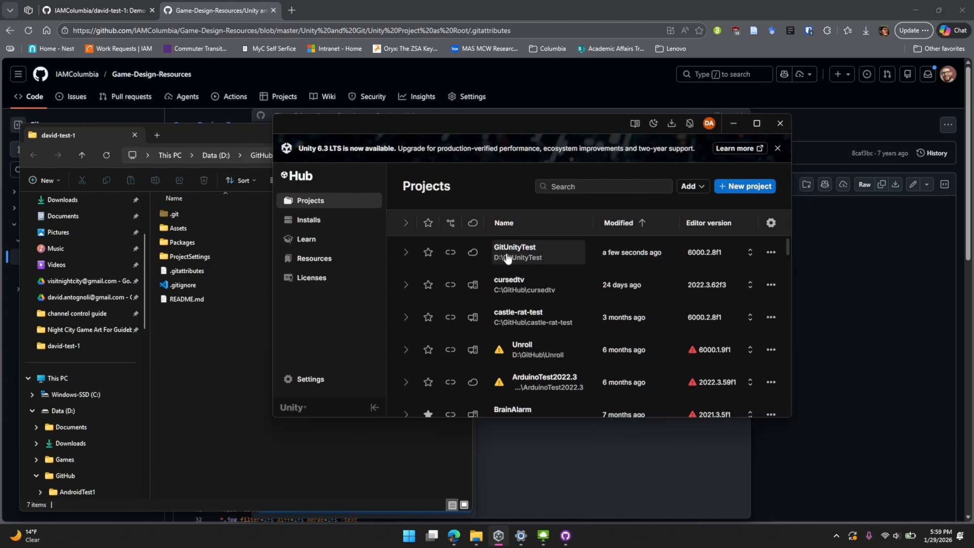
left_click(547, 260)
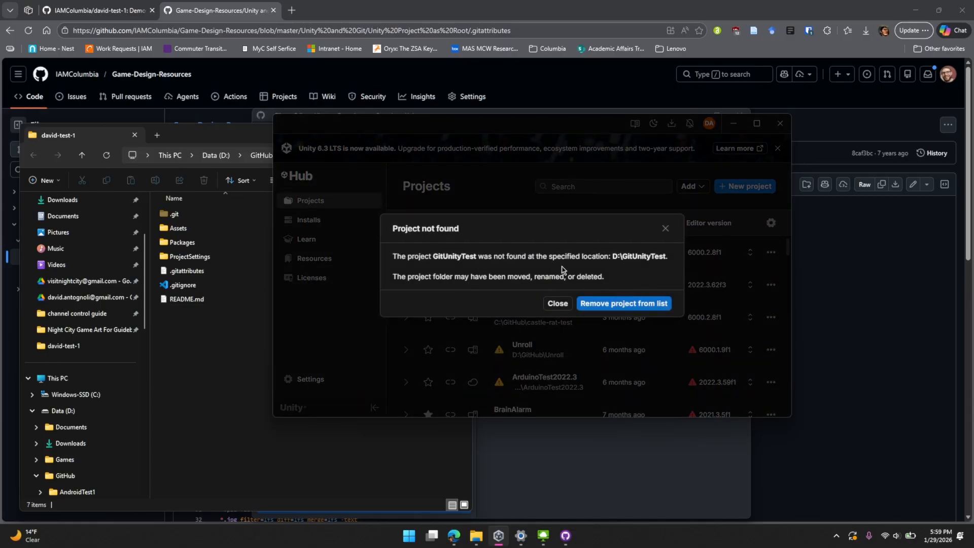
left_click(620, 304)
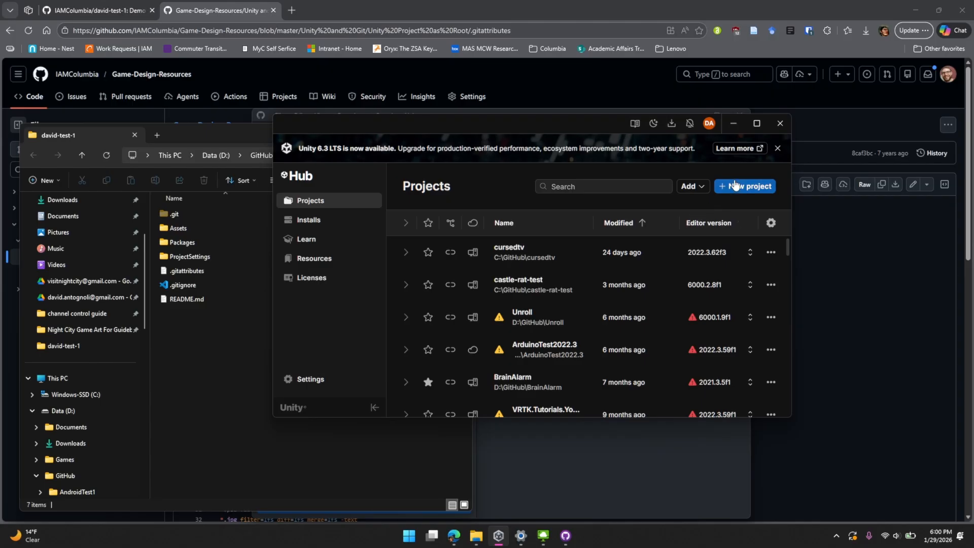
Add the repository folder inside D:\GitHub to Unity Hub as a project from disk.
left_click(702, 189)
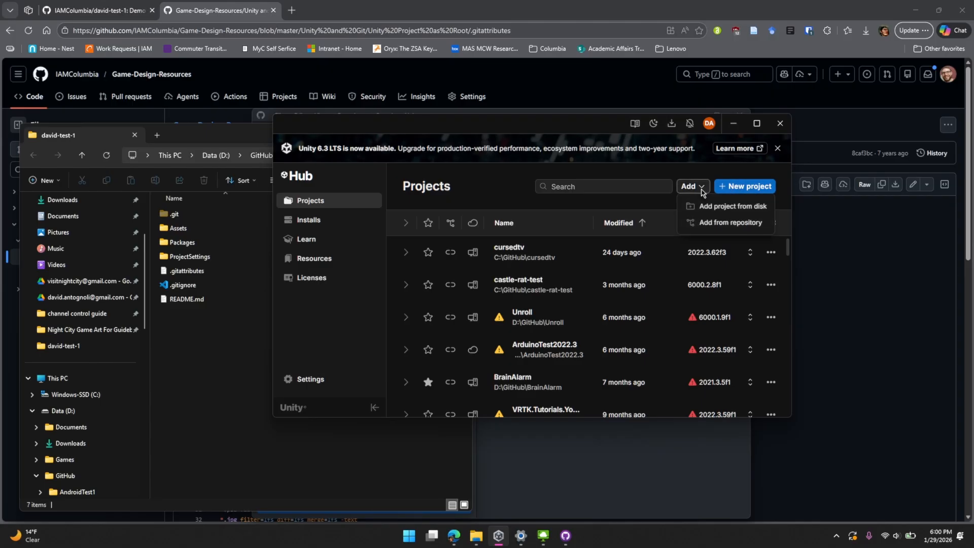
left_click(732, 208)
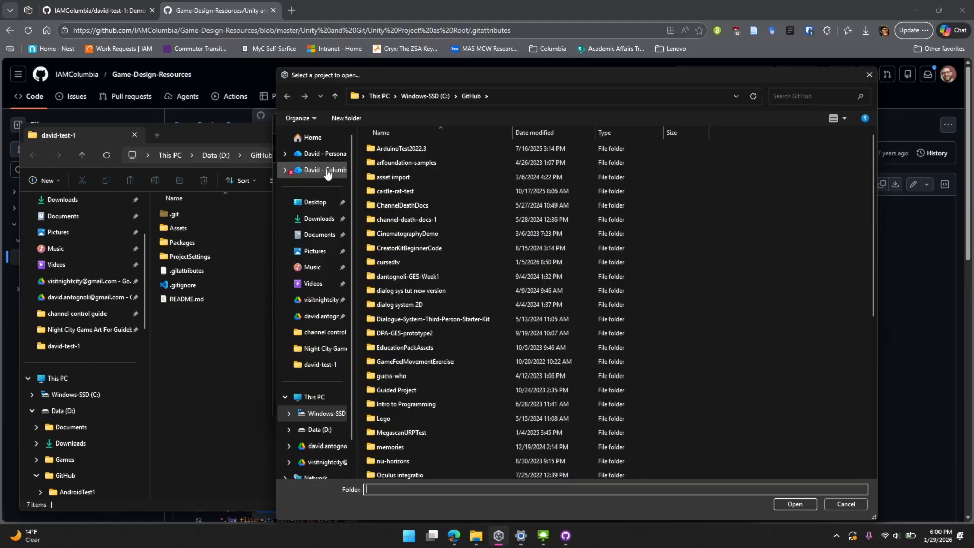
left_click(158, 351)
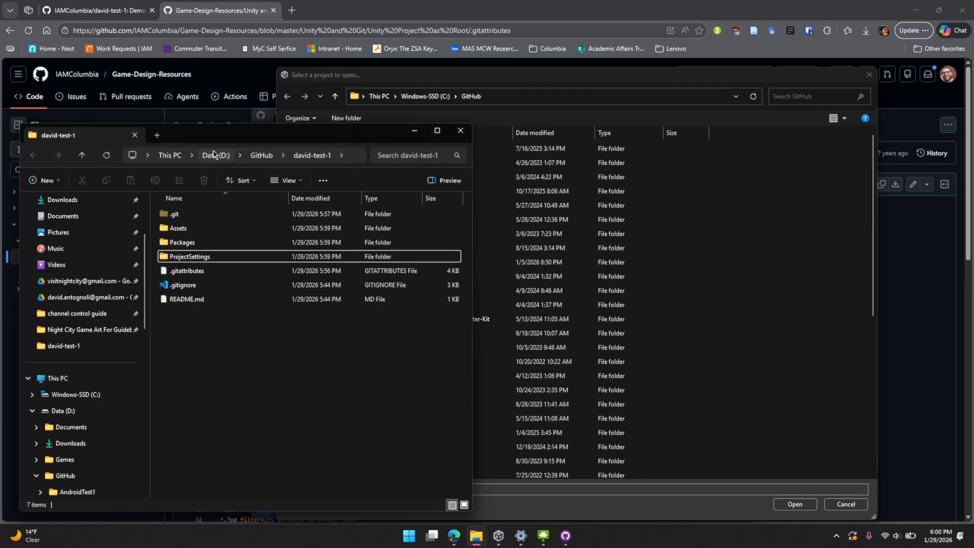
left_click(486, 78)
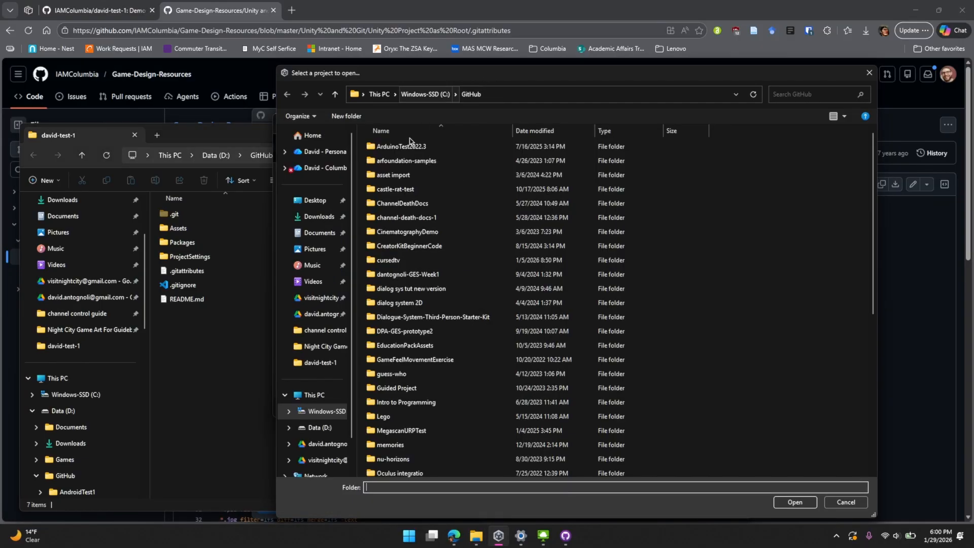
left_click(320, 428)
double_click(395, 196)
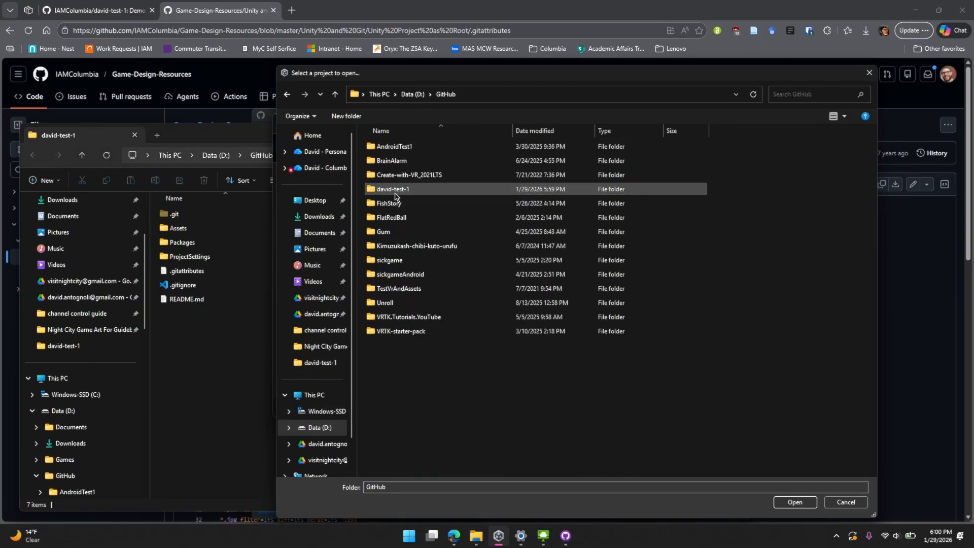
left_click(399, 176)
left_click(401, 191)
double_click(401, 190)
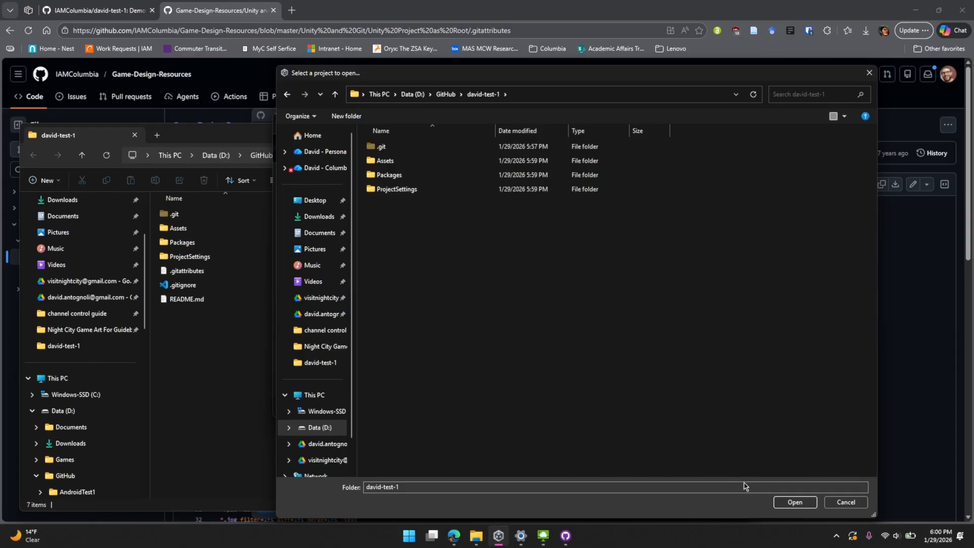
left_click(795, 502)
left_click(793, 501)
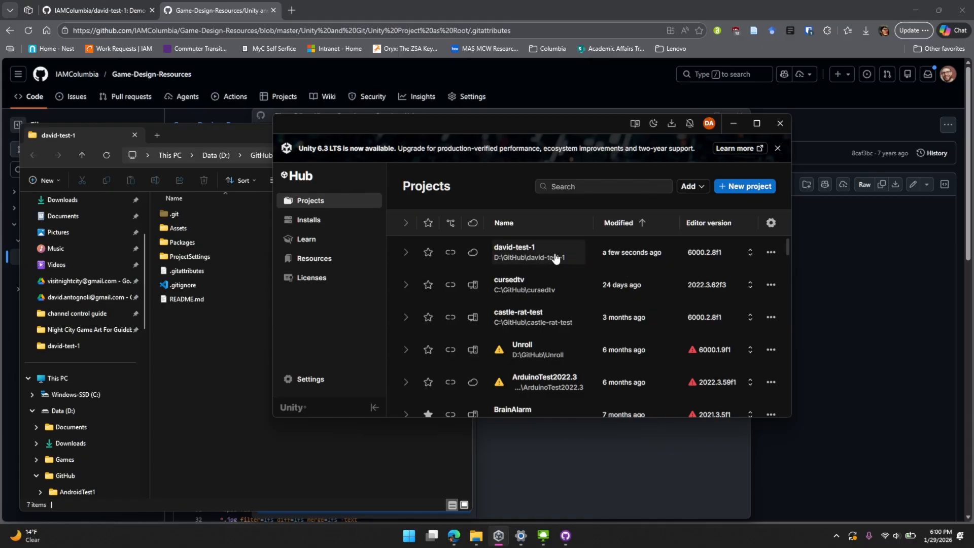
Open the newly added repository project in the Unity editor and check the folders generated in the repository folder while it loads.
left_click(506, 262)
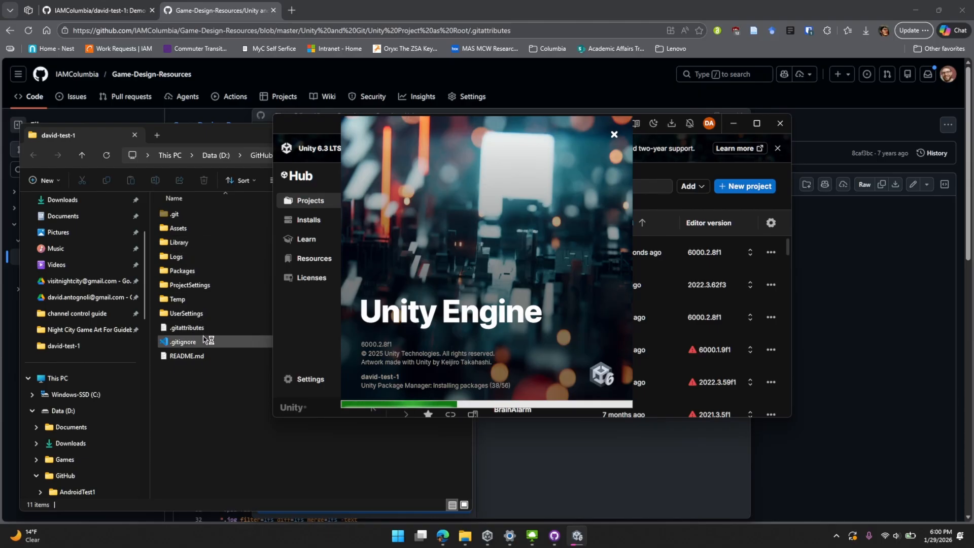
left_click(193, 242)
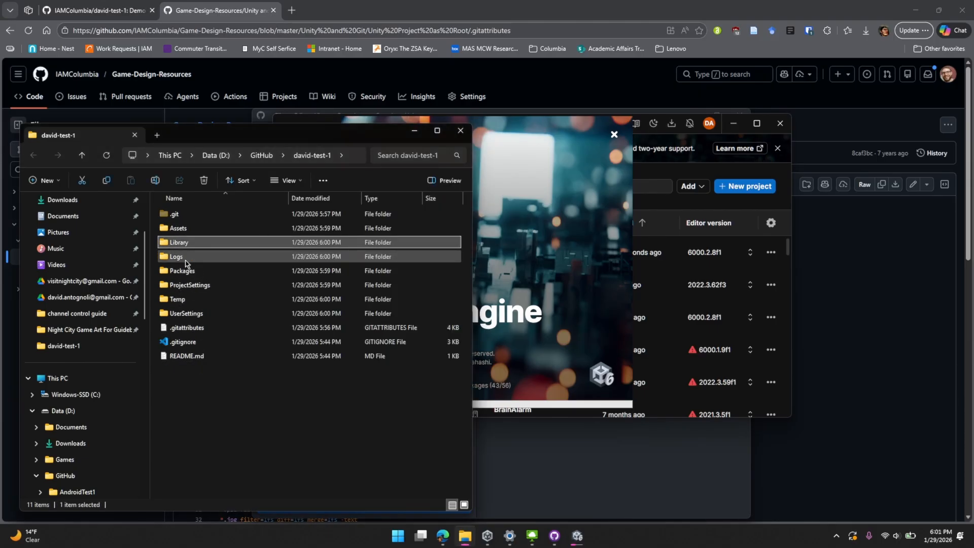
left_click(238, 433)
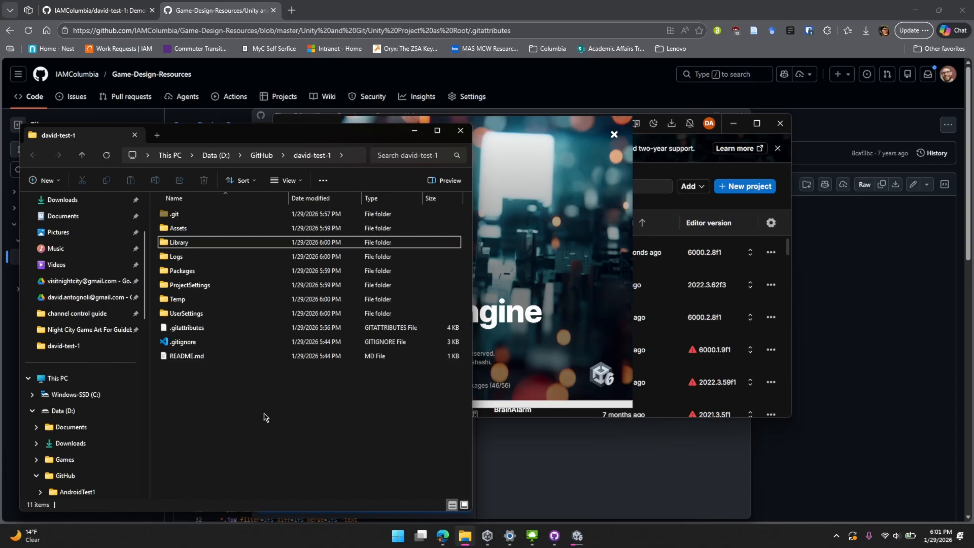
left_click(579, 304)
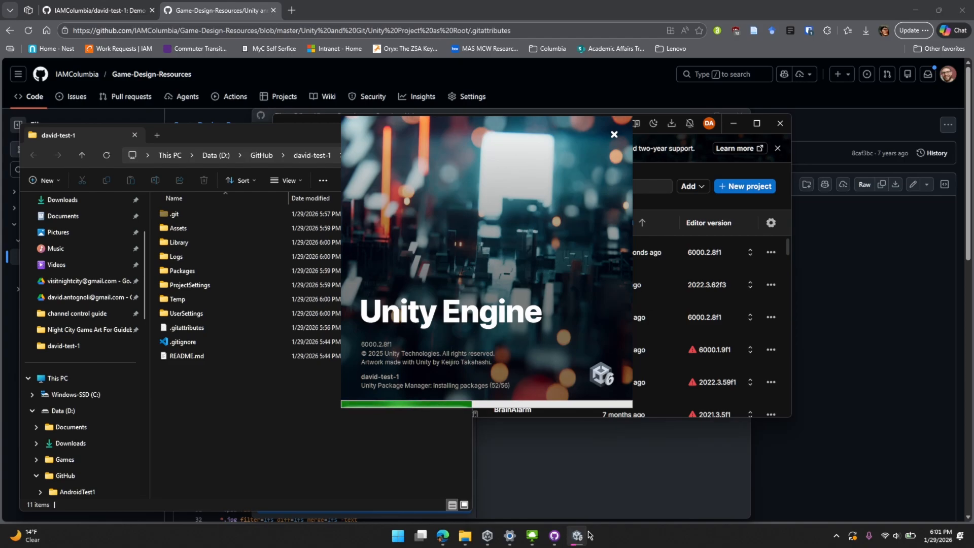
mouse_move(586, 537)
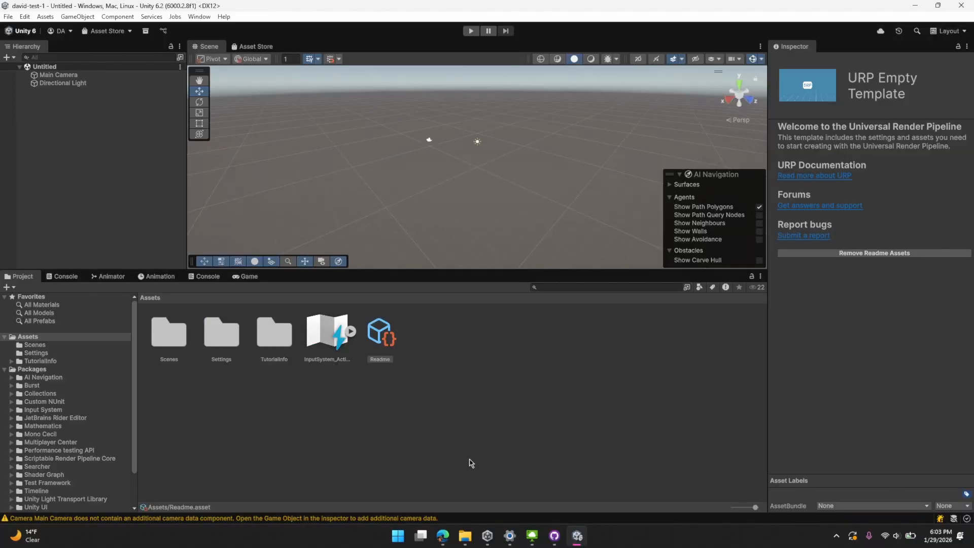
Test the untitled scene by running it briefly in Play mode and stopping it again.
right_click_drag(440, 181, 475, 167)
left_click(472, 32)
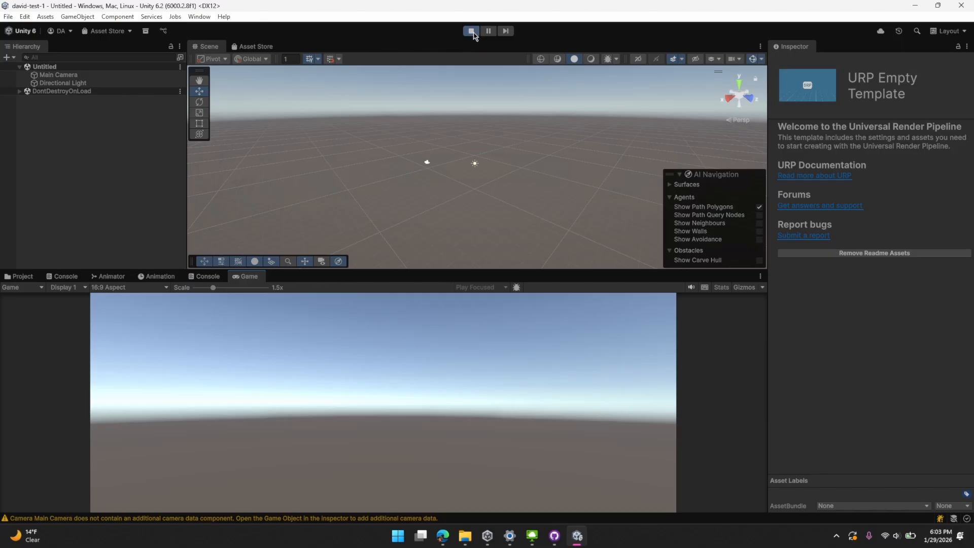
left_click(472, 31)
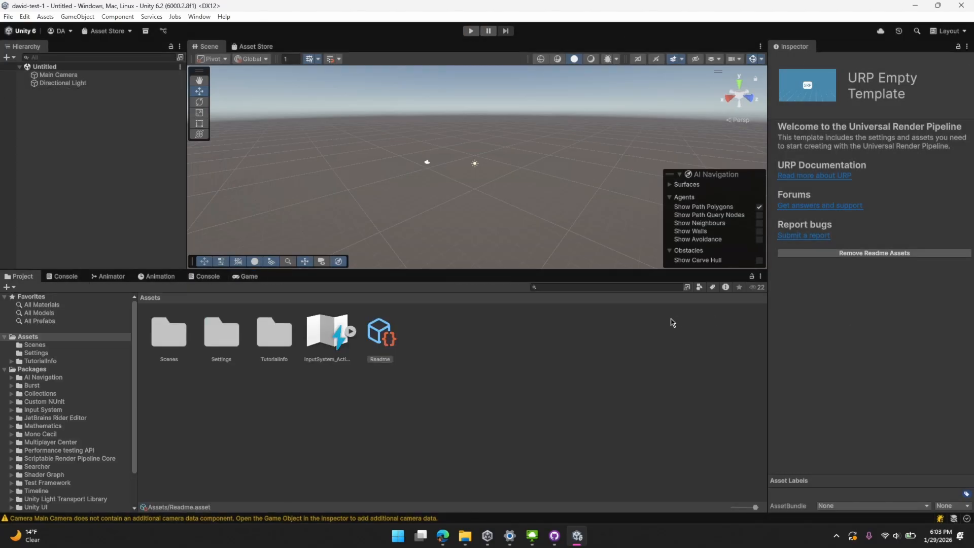
Minimize the Unity editor and Unity Hub, and bring up the start of the changed files list in GitHub Desktop.
left_click(916, 5)
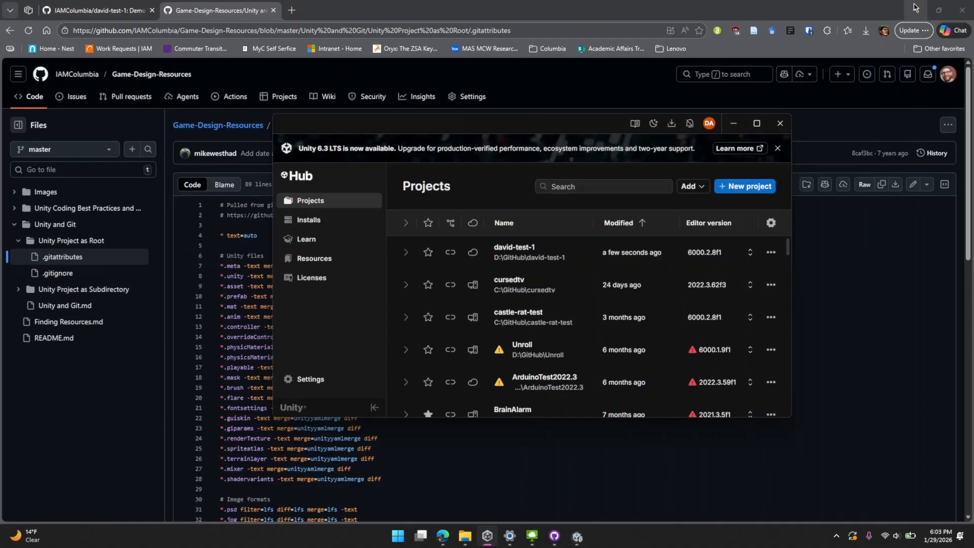
left_click(734, 125)
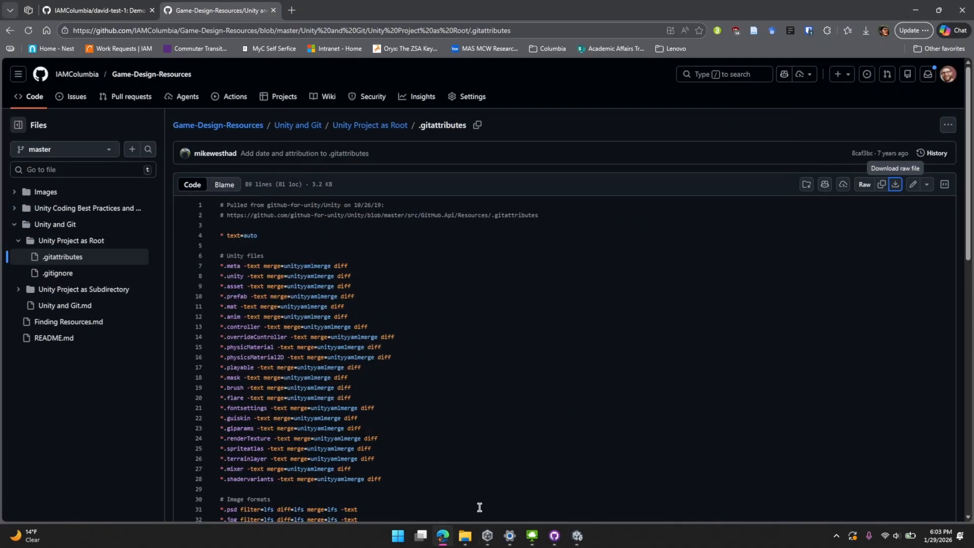
left_click(545, 533)
scroll(385, 295, "up", 13)
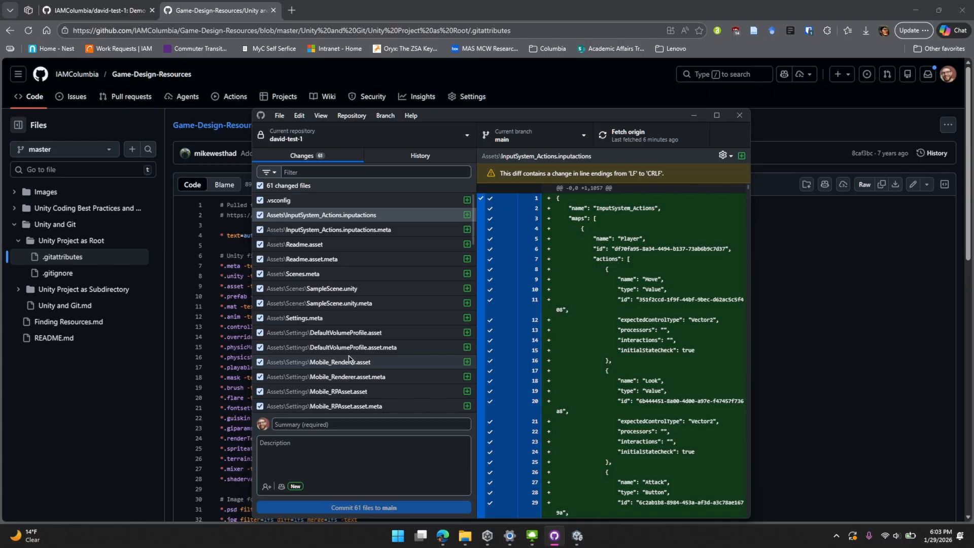
Compare the repository folder's contents, including Library, with the full list of changed files in GitHub Desktop.
left_click(471, 535)
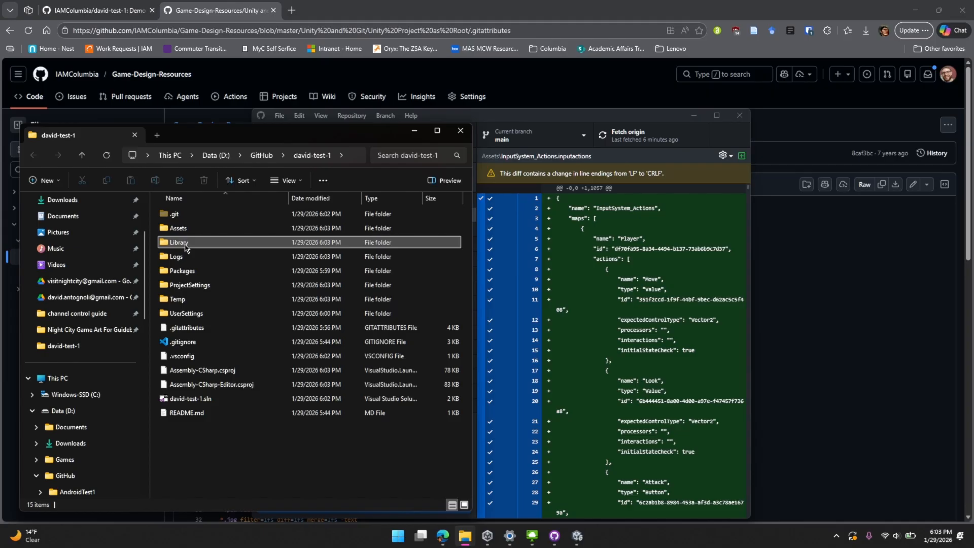
left_click(592, 286)
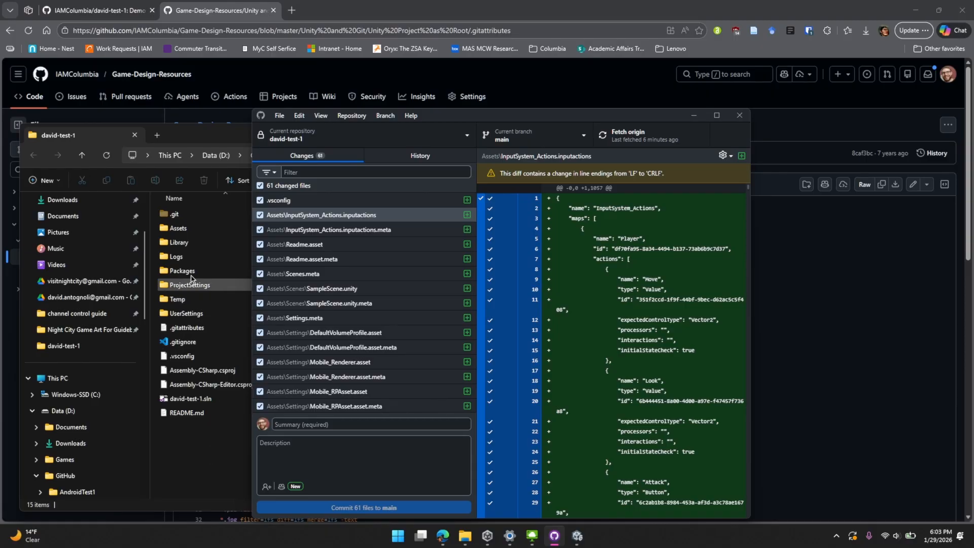
scroll(279, 254, "down", 5)
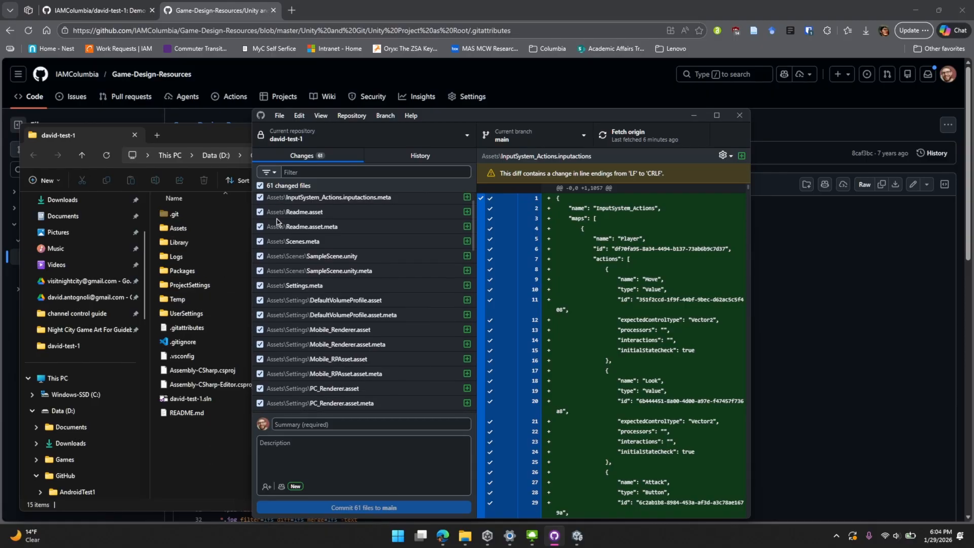
scroll(284, 287, "down", 8)
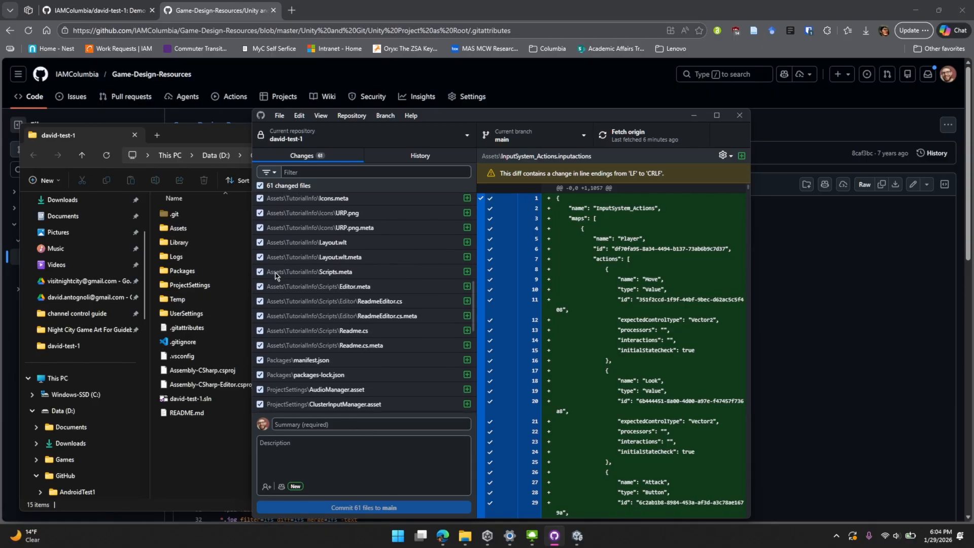
scroll(287, 328, "down", 3)
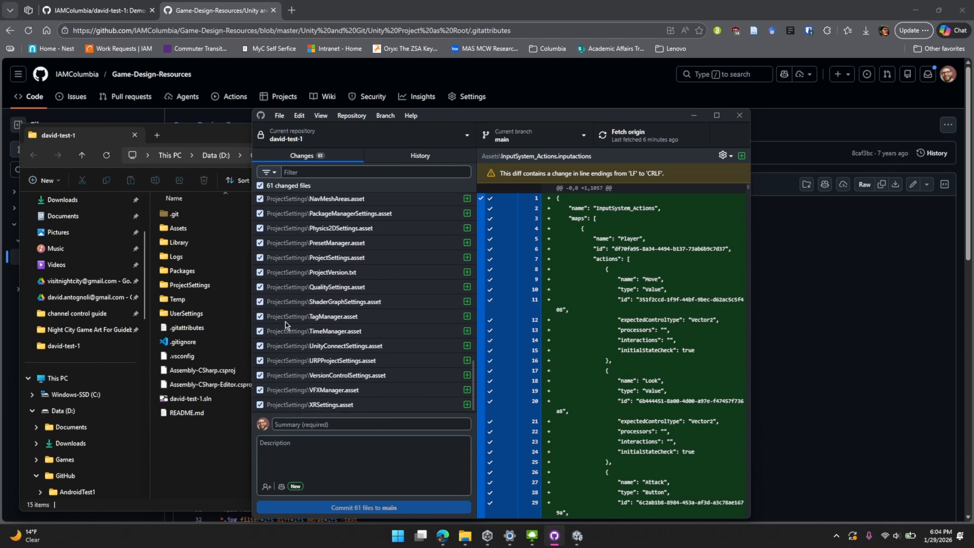
Check the size and file count of the david-test-1 repository folder in its properties.
scroll(296, 338, "up", 15)
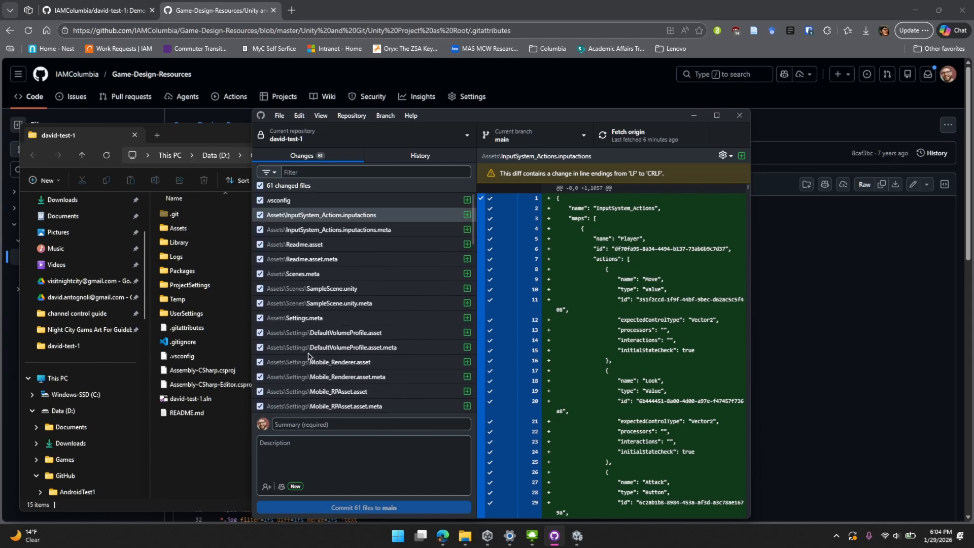
right_click(202, 247)
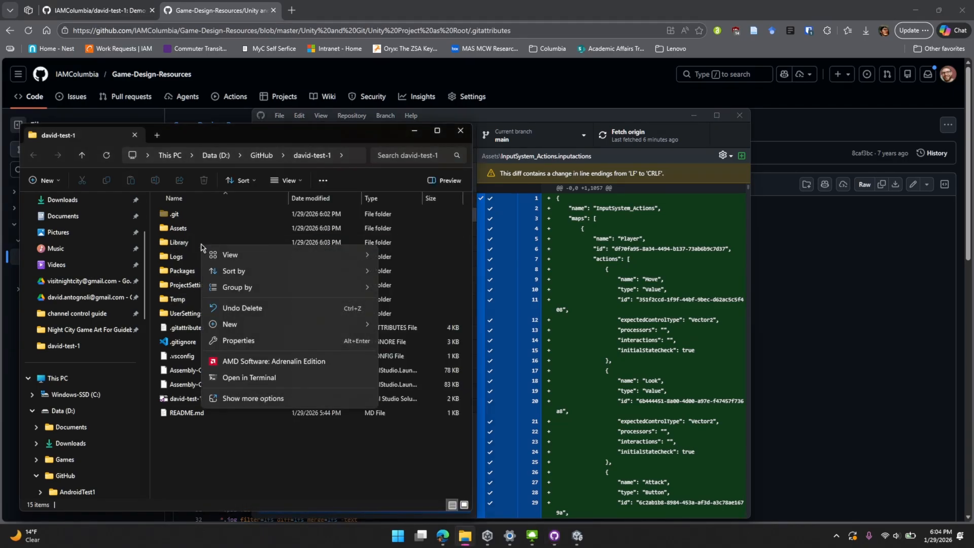
left_click(250, 344)
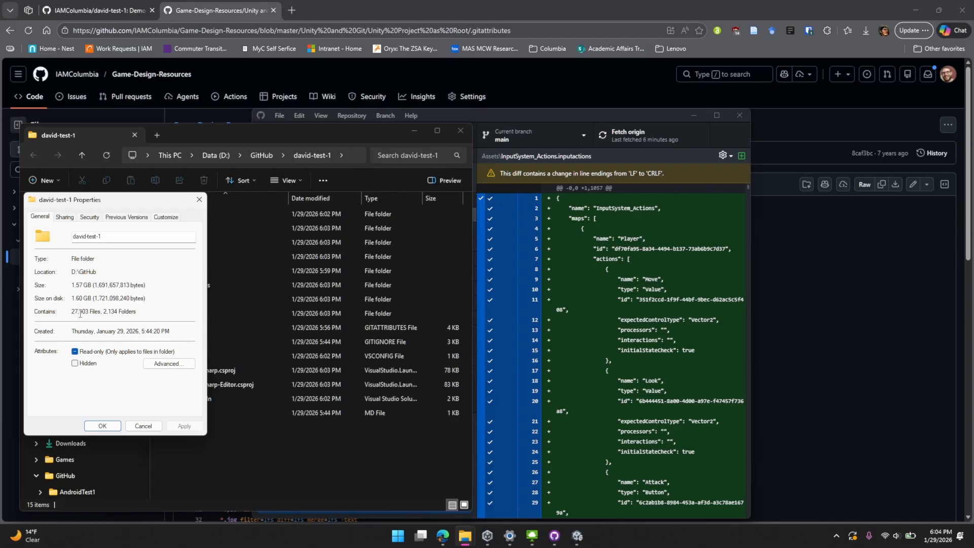
left_click_drag(80, 312, 144, 314)
left_click(144, 426)
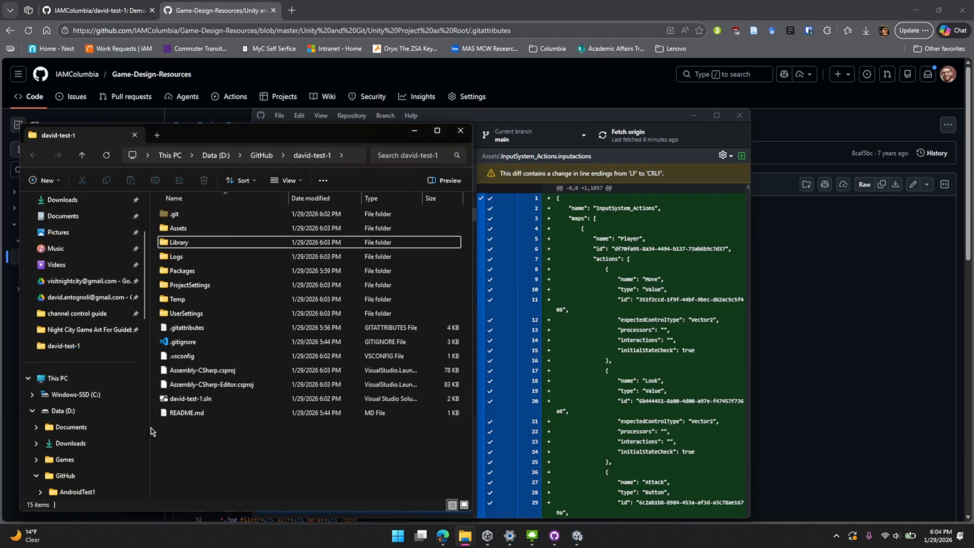
Look through the Assets entries in GitHub Desktop's list of changed files.
left_click(673, 269)
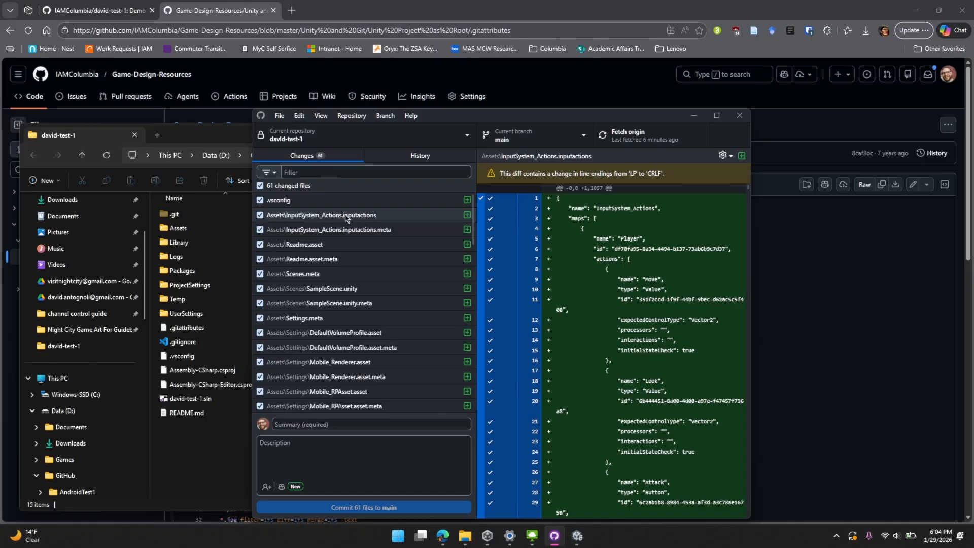
scroll(359, 295, "down", 10)
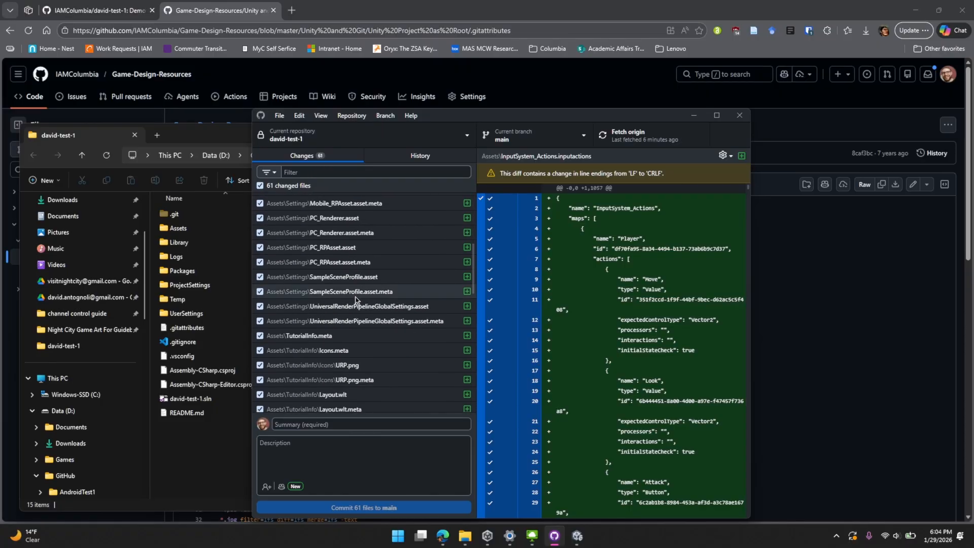
scroll(354, 304, "up", 10)
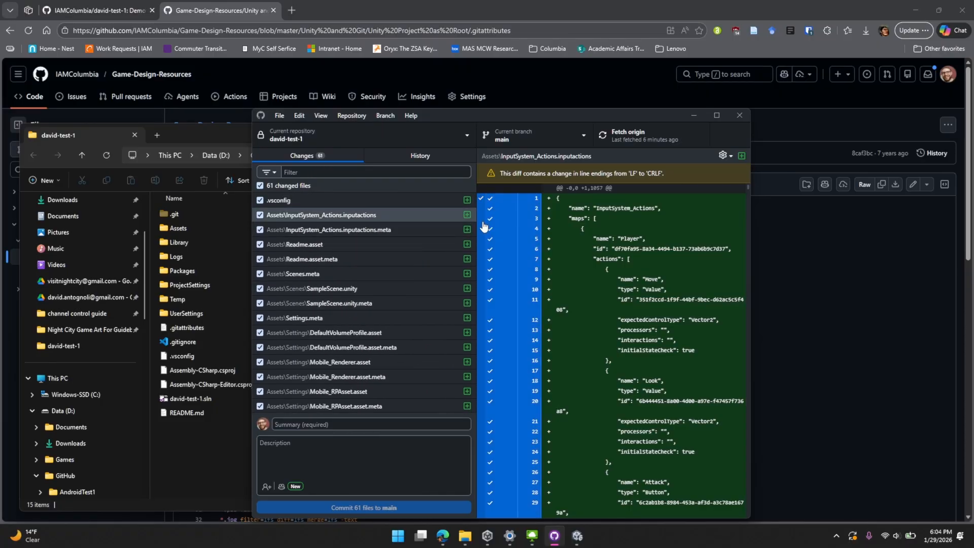
left_click_drag(474, 225, 469, 271)
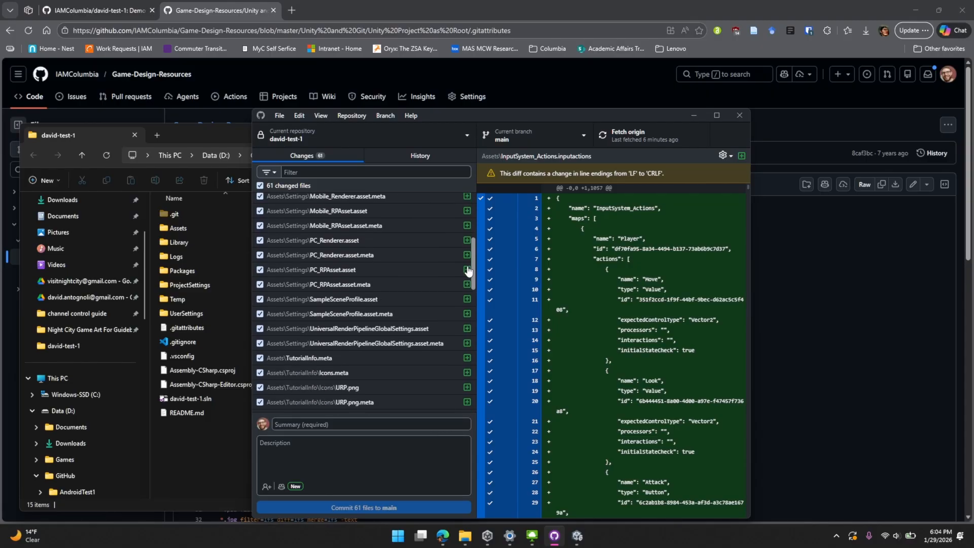
Open the repository's .gitattributes file in Visual Studio Code, examine the Image formats rules and the *.png line, and close the editor.
left_click(182, 333)
right_click(182, 334)
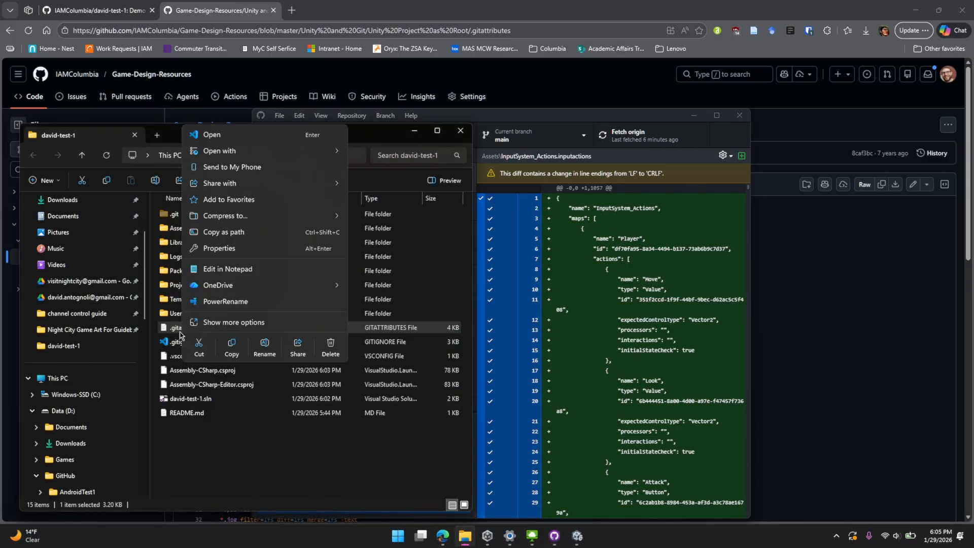
left_click(226, 135)
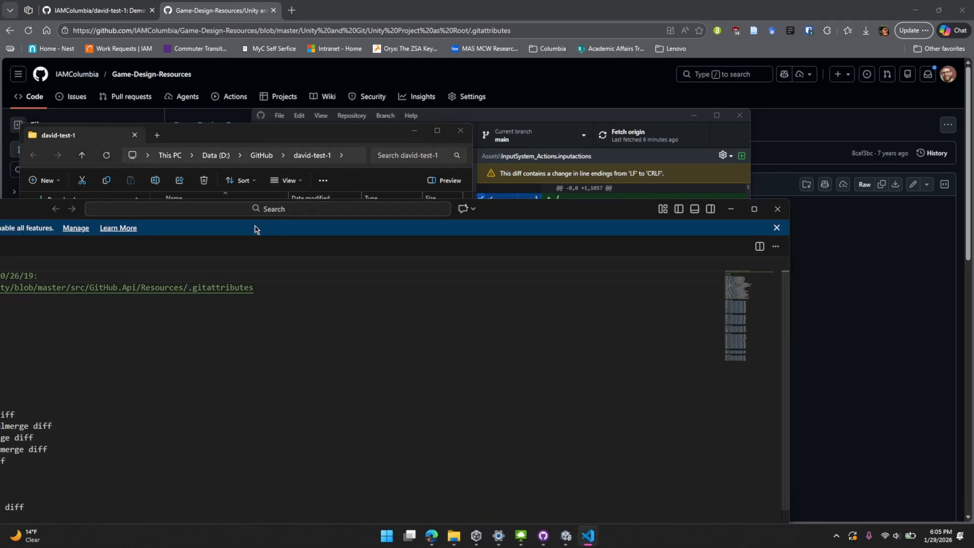
left_click_drag(526, 212, 773, 115)
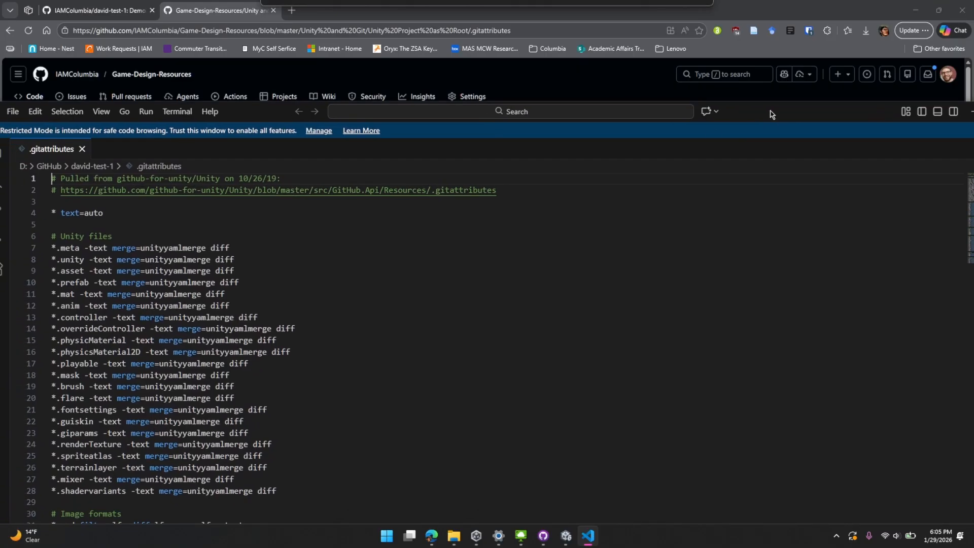
scroll(107, 310, "down", 5)
scroll(105, 311, "down", 3)
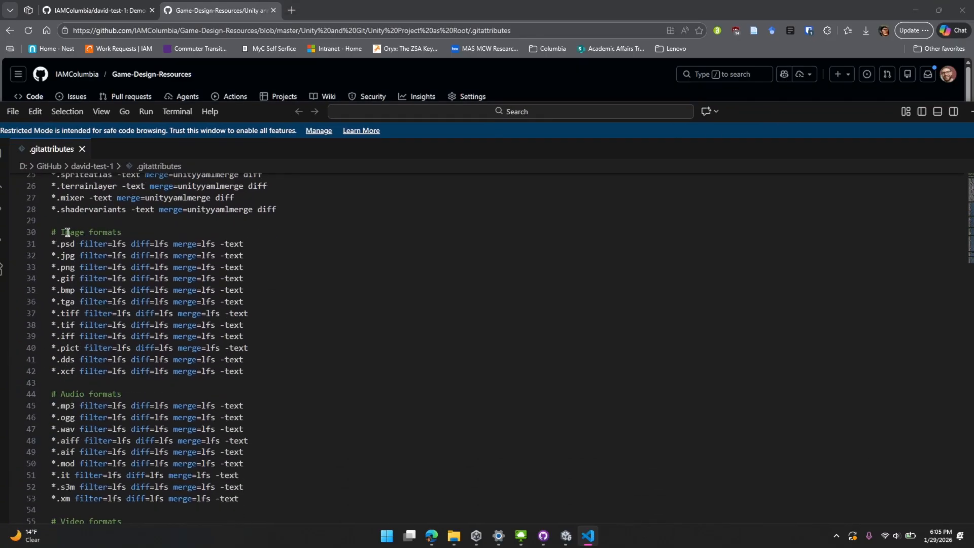
left_click_drag(61, 231, 274, 390)
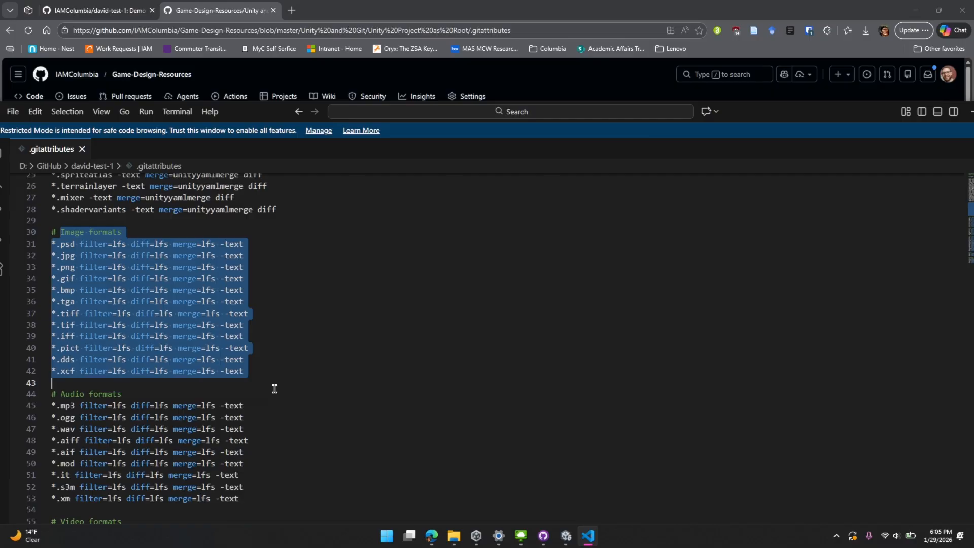
triple_click(67, 269)
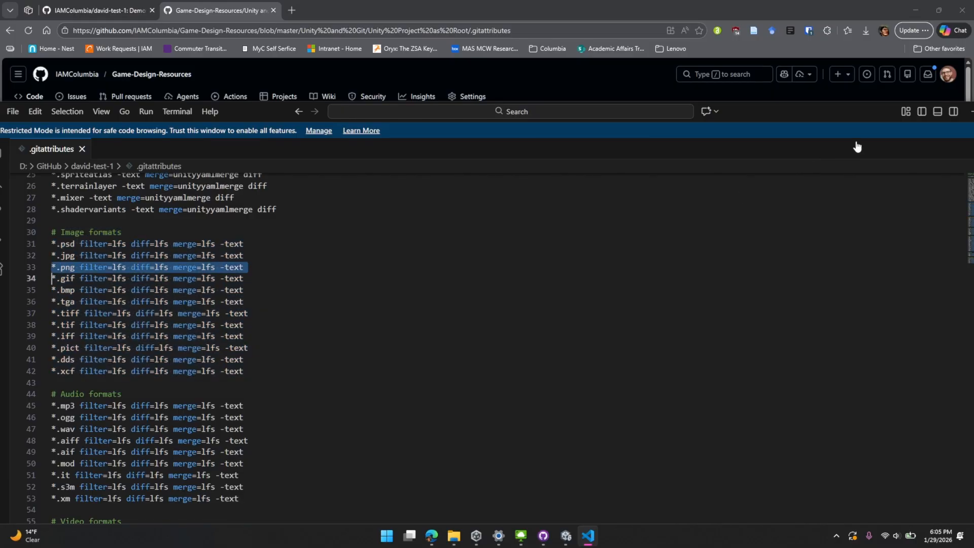
left_click_drag(834, 117, 670, 156)
double_click(669, 151)
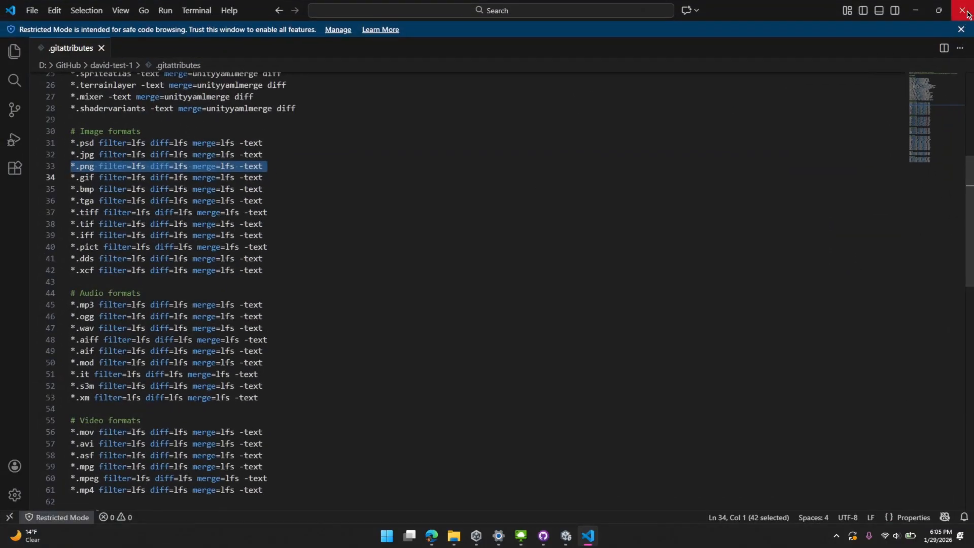
left_click(962, 10)
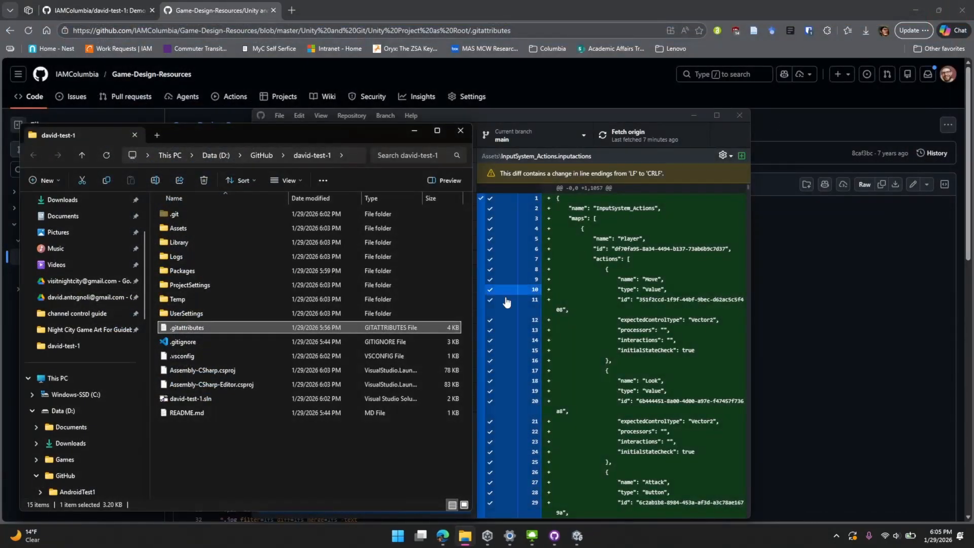
Compare the diffs of URP.png, Layout.wlt.meta and ReadmeEditor.cs among the changed files in GitHub Desktop.
left_click(604, 125)
scroll(323, 294, "down", 5)
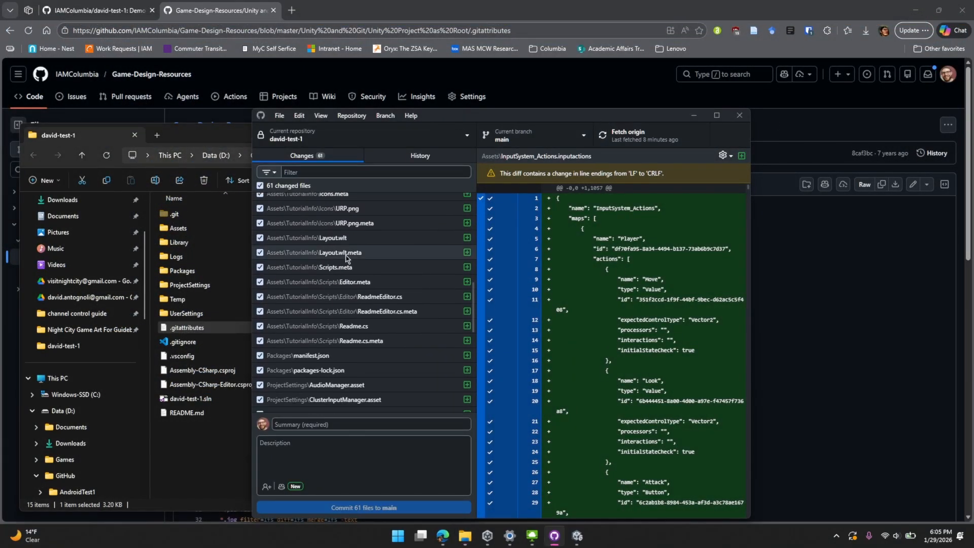
left_click(339, 209)
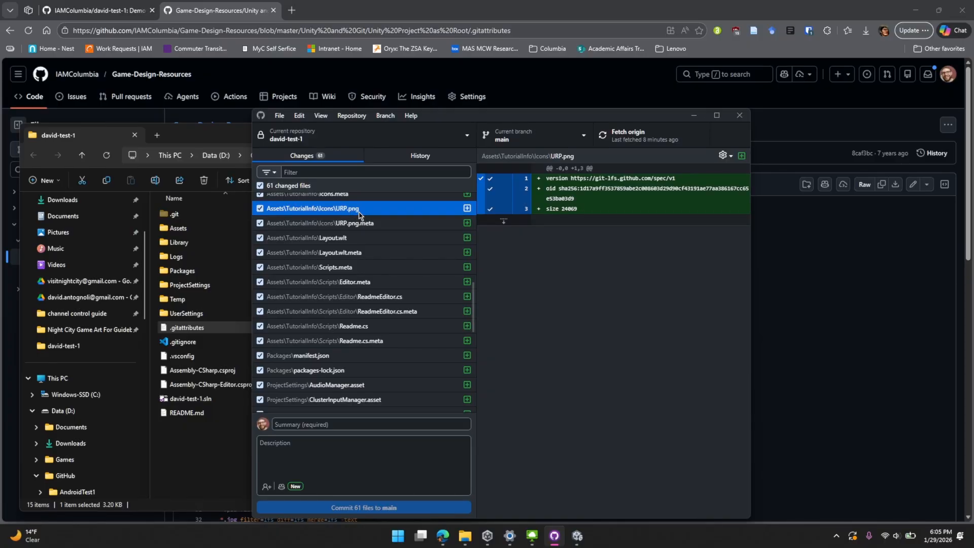
left_click(348, 253)
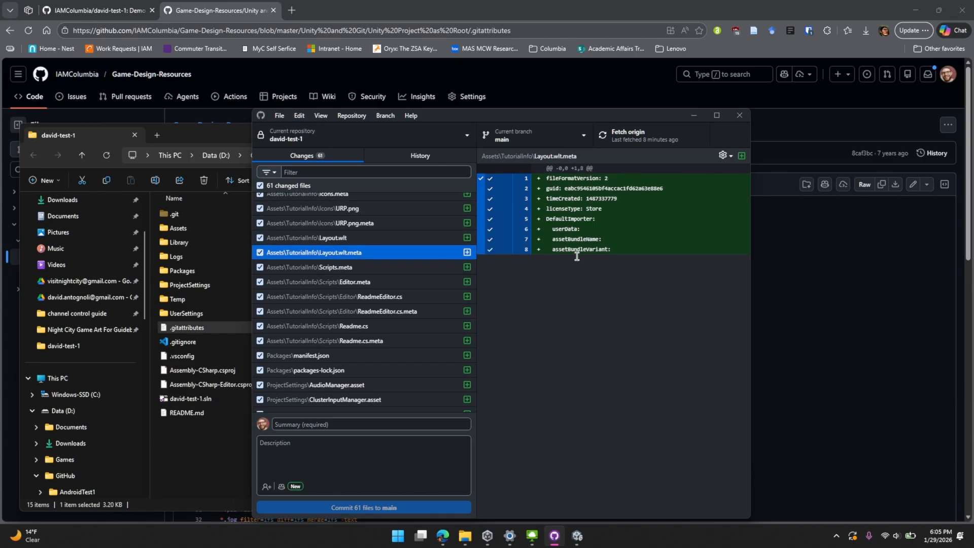
left_click(395, 299)
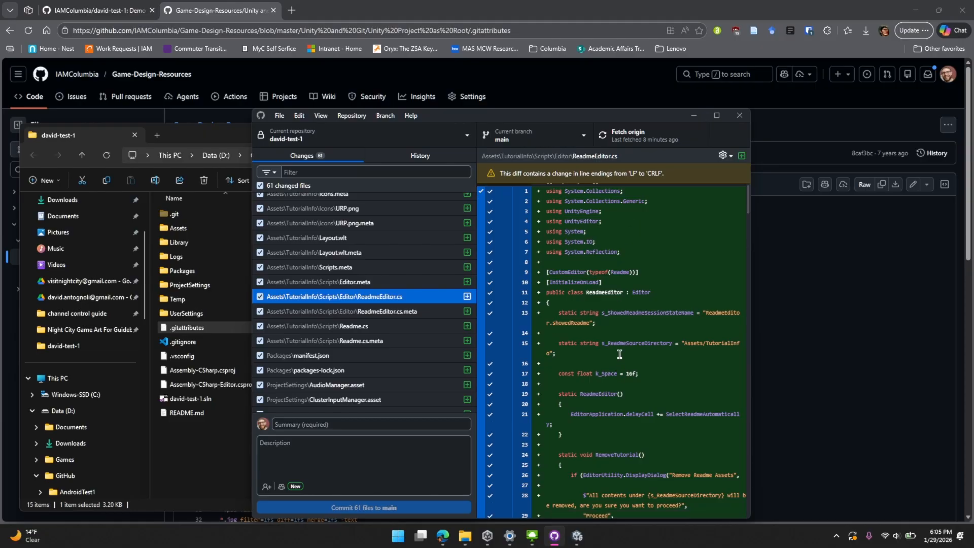
scroll(620, 354, "down", 5)
scroll(626, 354, "up", 6)
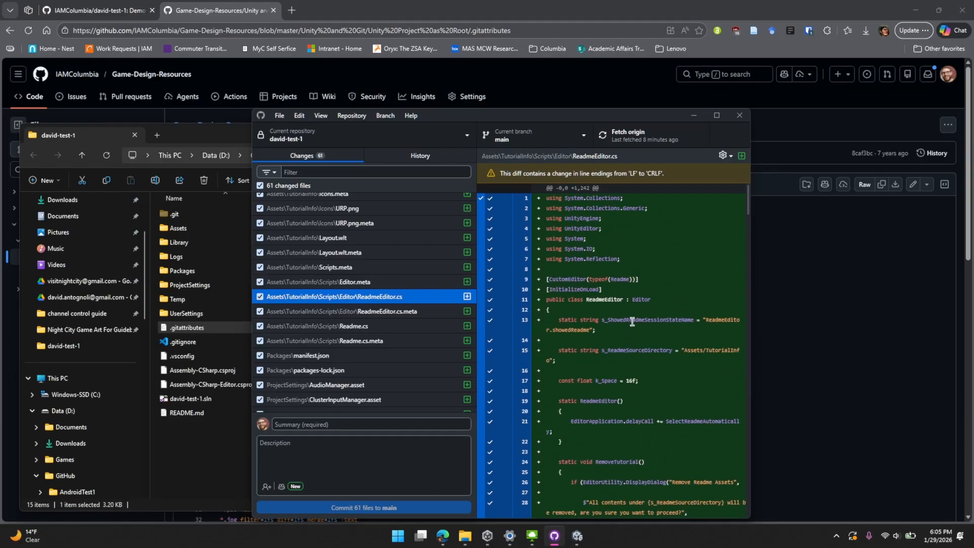
scroll(632, 323, "down", 15)
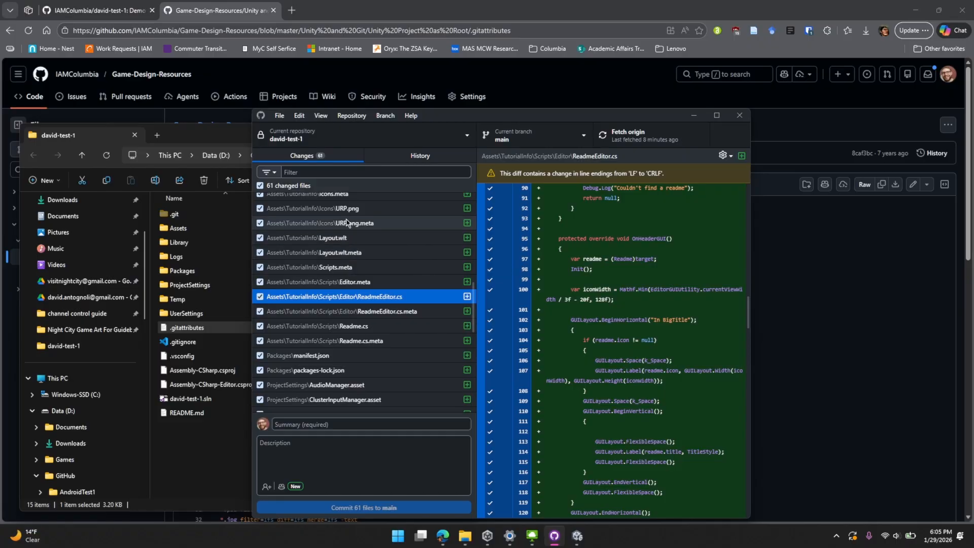
Examine the Git LFS version address and oid line in the URP.png diff.
left_click(335, 210)
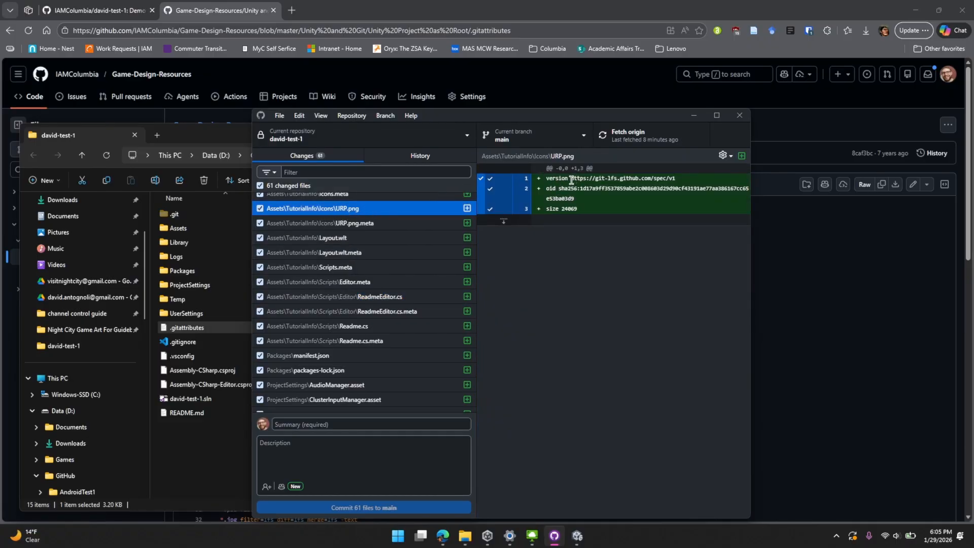
left_click_drag(572, 180, 668, 181)
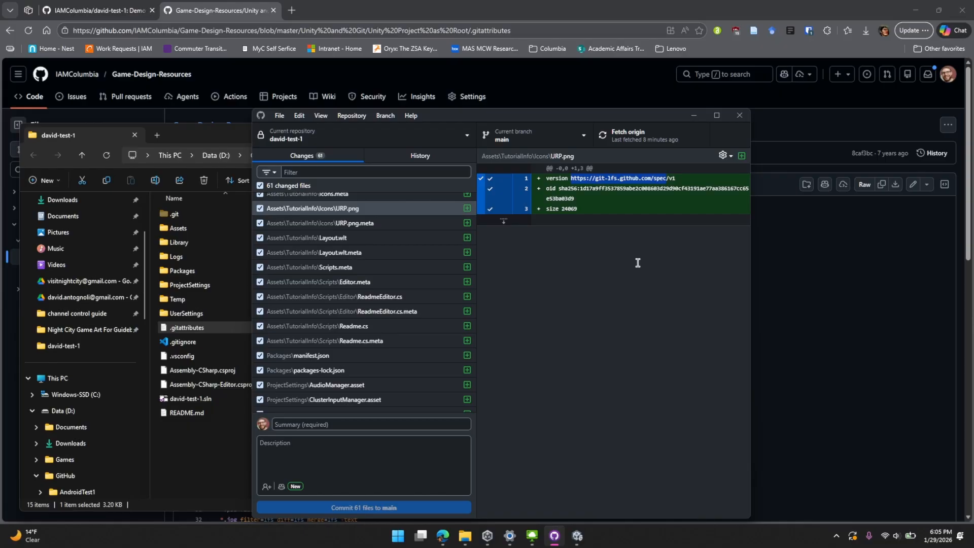
triple_click(591, 188)
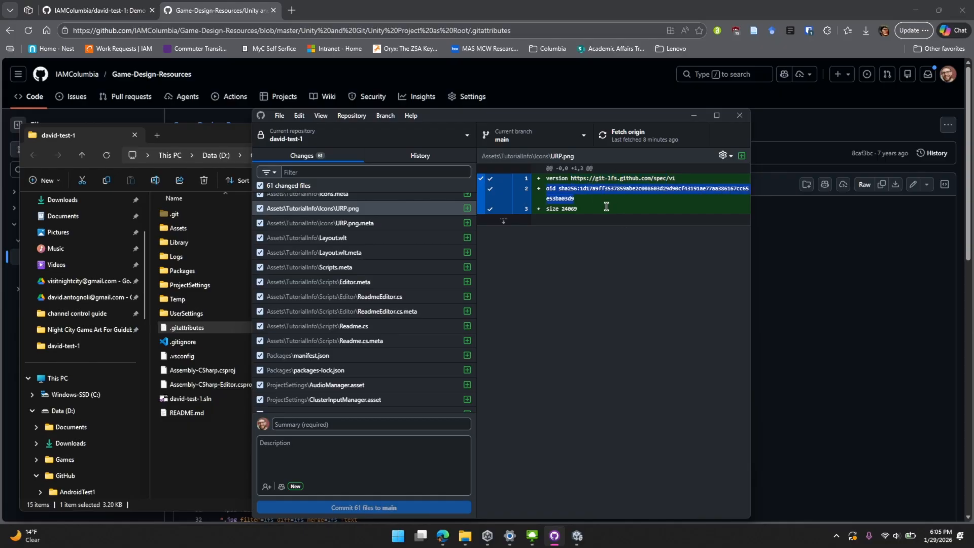
left_click(637, 293)
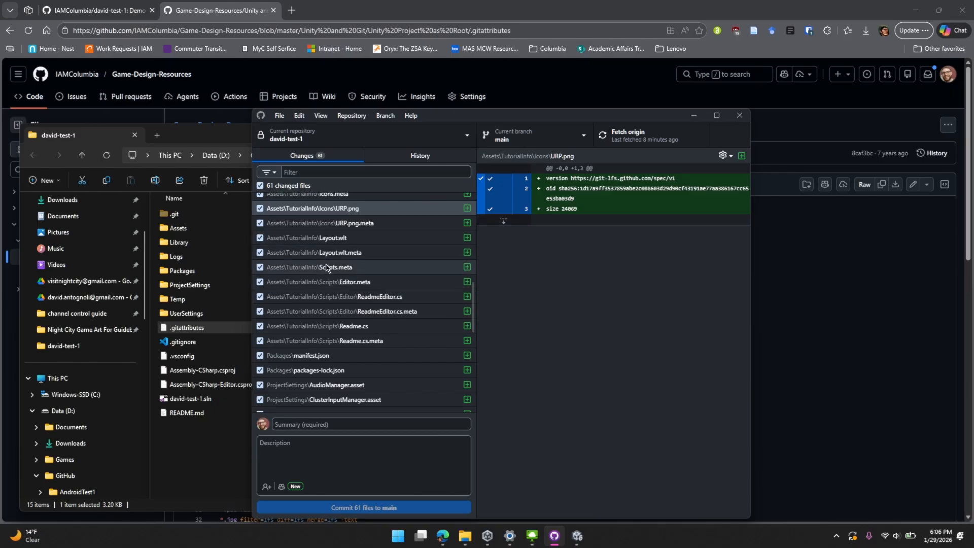
Commit all changed files to main with the summary "Add initial Unity project" and push the commit to origin.
left_click(343, 425)
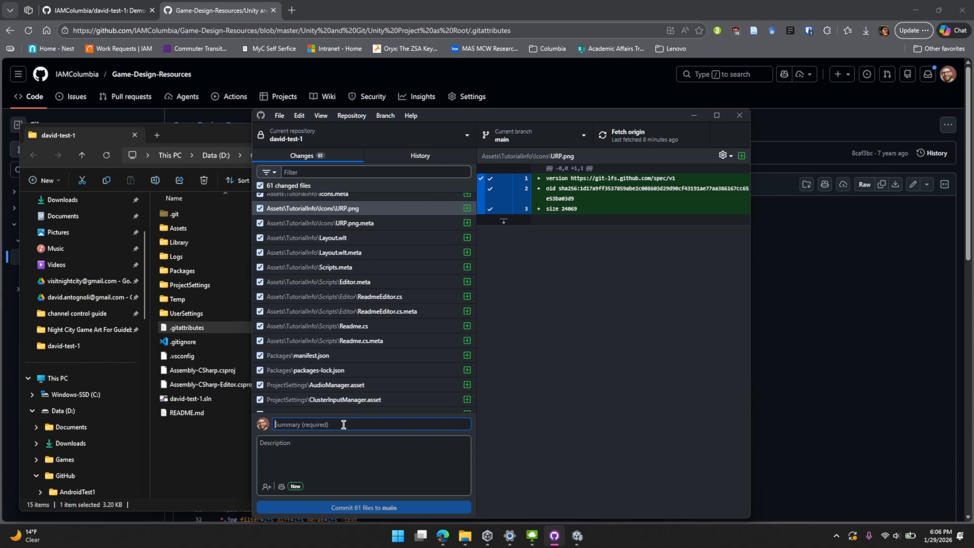
type("Add initial Unity project")
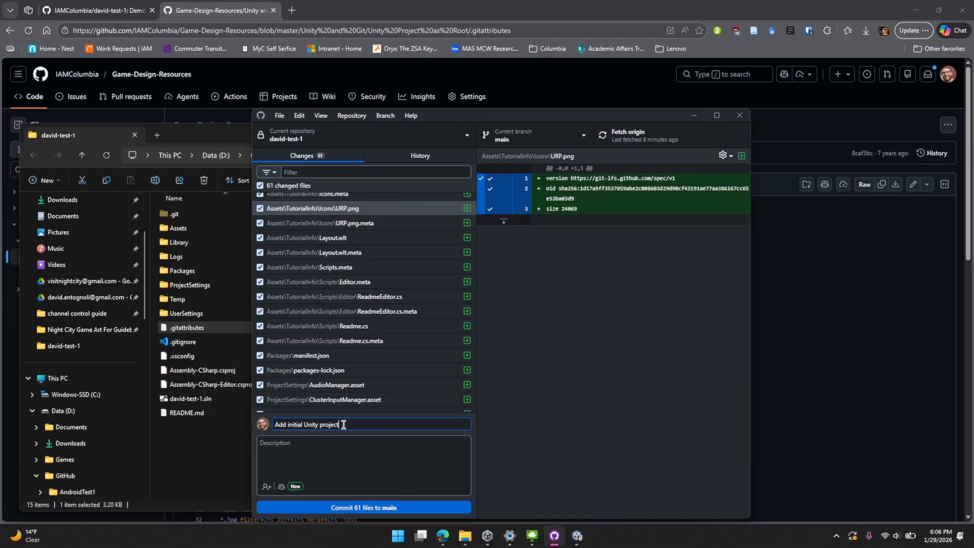
left_click(370, 509)
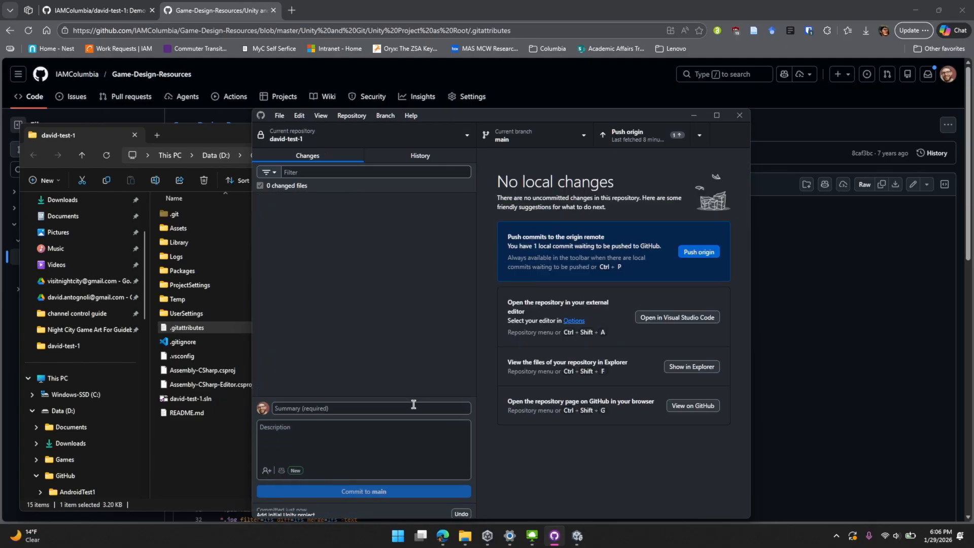
left_click(619, 142)
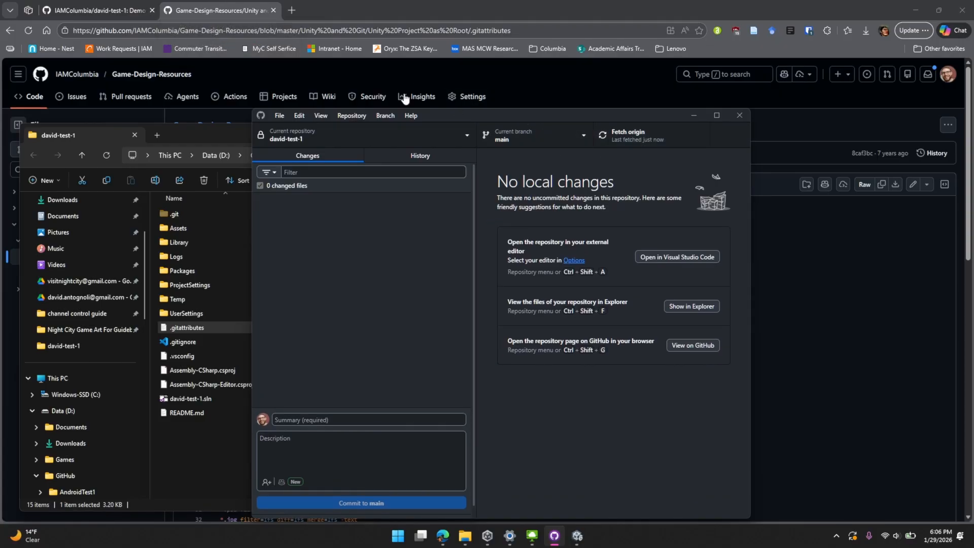
Switch to the david-test-1 repository page on GitHub in the browser and reload it.
left_click(199, 11)
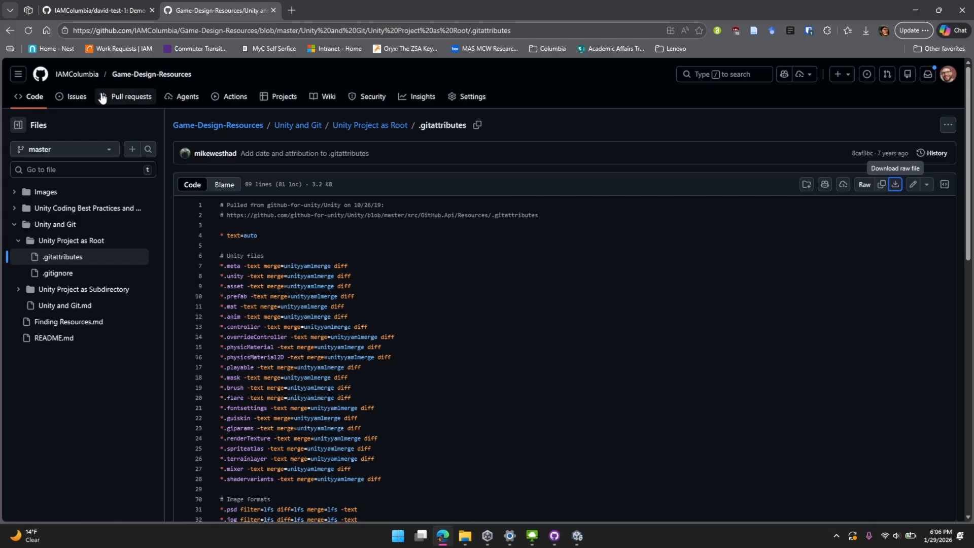
left_click(128, 12)
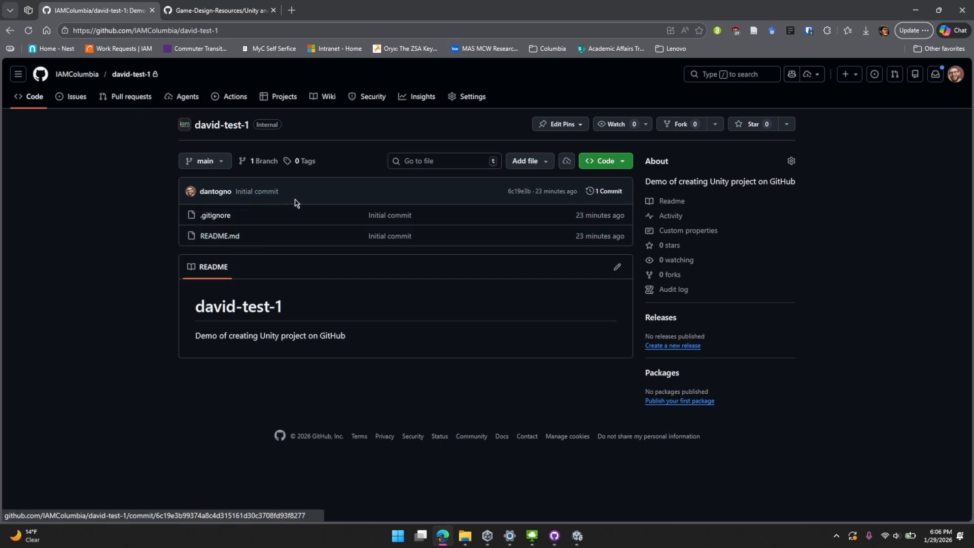
left_click(28, 32)
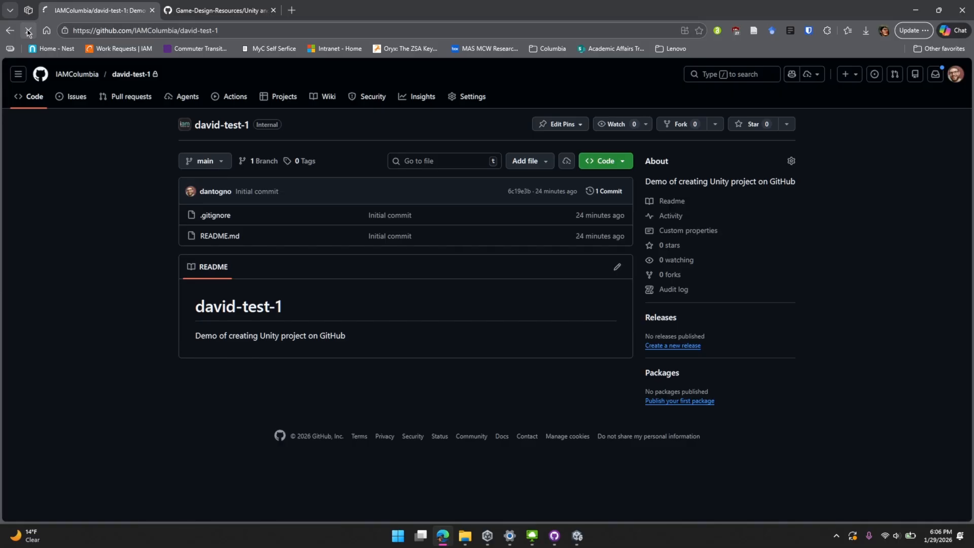